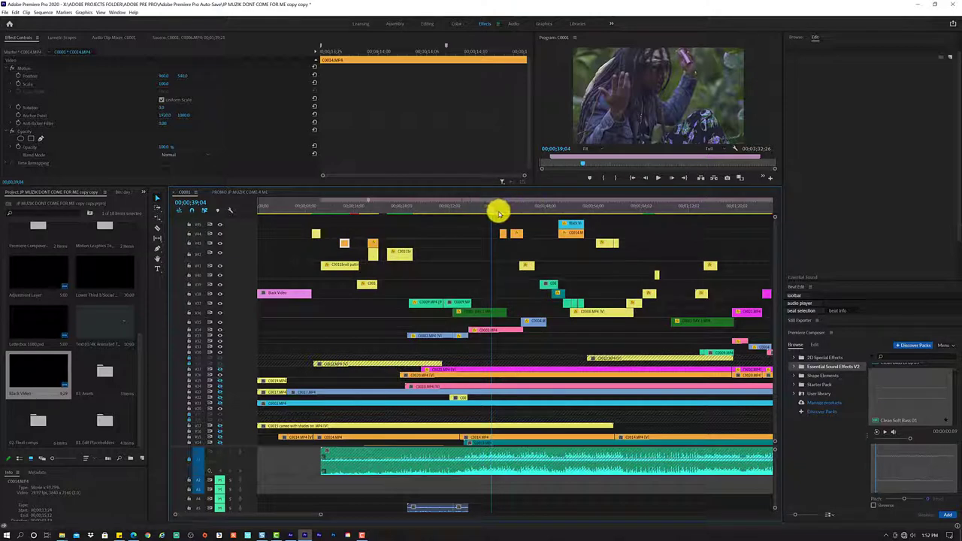
Scrub the playhead from 00;00;39;04 back to 00;00;31;24, where the man points at the camera.
left_click_drag(495, 211, 448, 215)
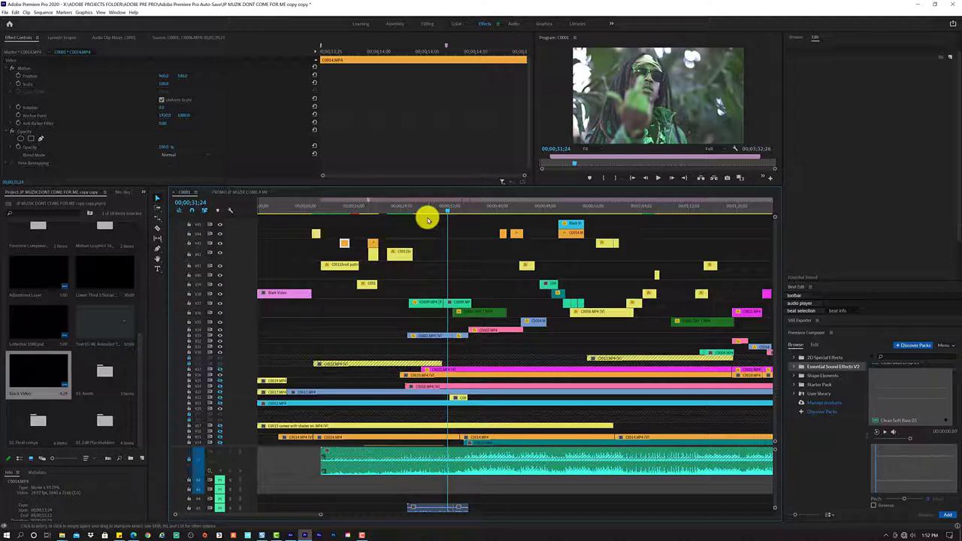
Zoom the timeline out and back in so the stacked clips near 00;00;31;24 spread out clearly.
scroll(419, 265, "down", 5)
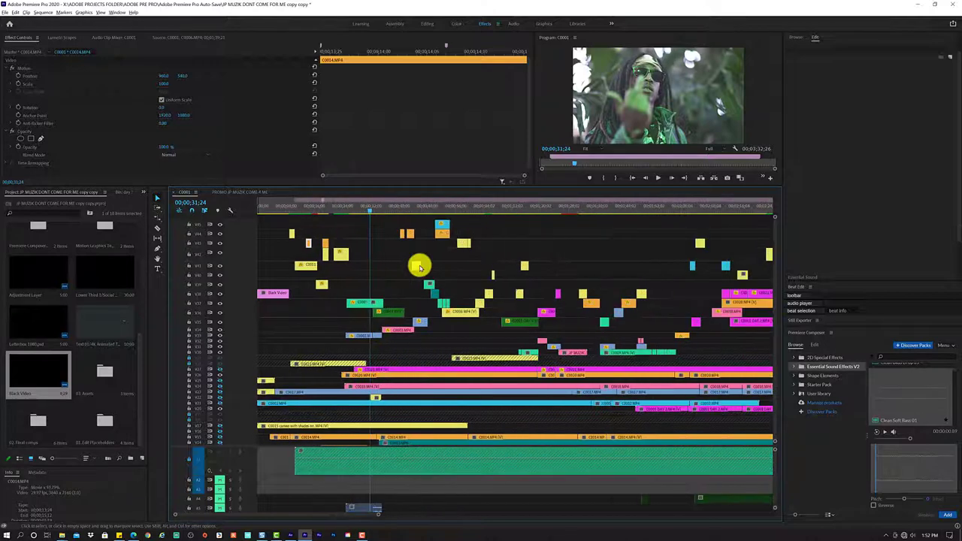
scroll(419, 267, "down", 3)
scroll(419, 267, "down", 2)
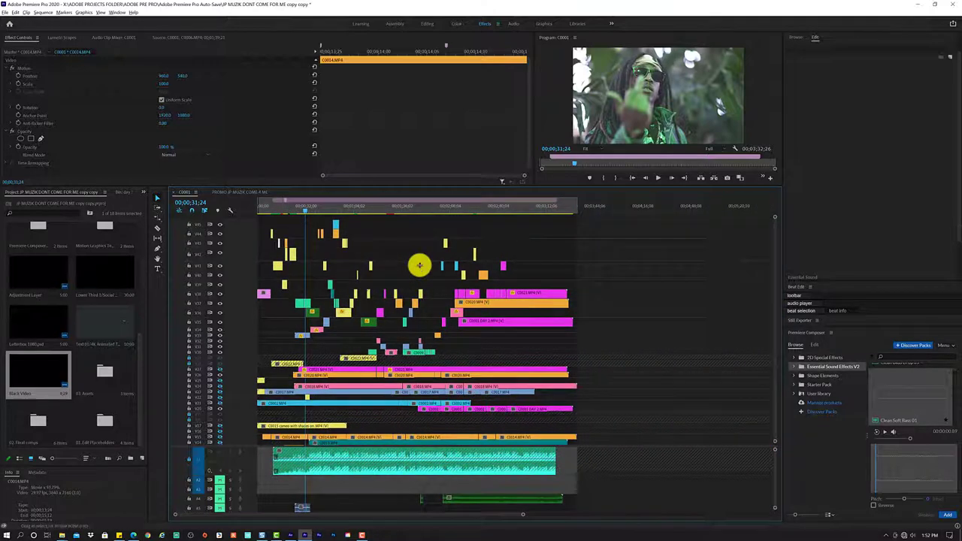
scroll(383, 275, "down", 1)
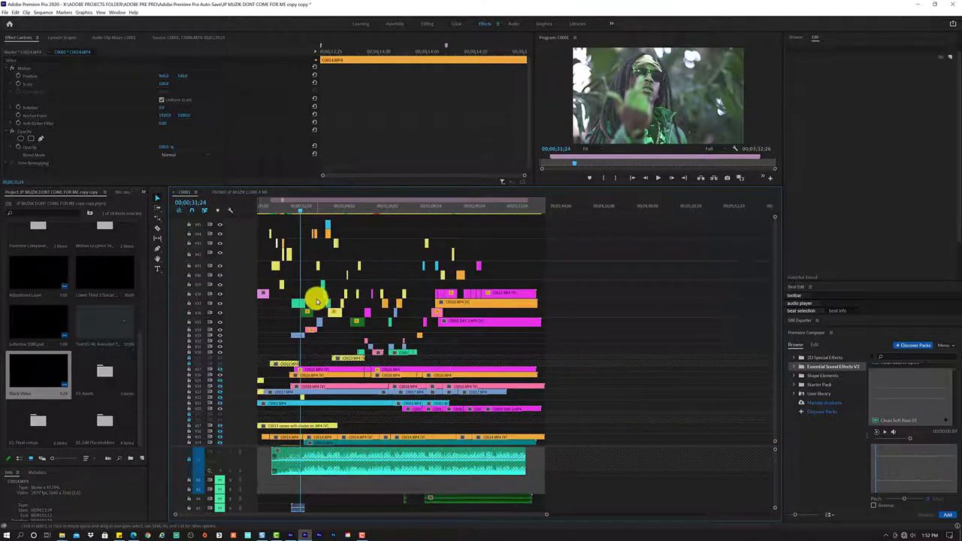
scroll(317, 301, "up", 2)
scroll(316, 301, "up", 1)
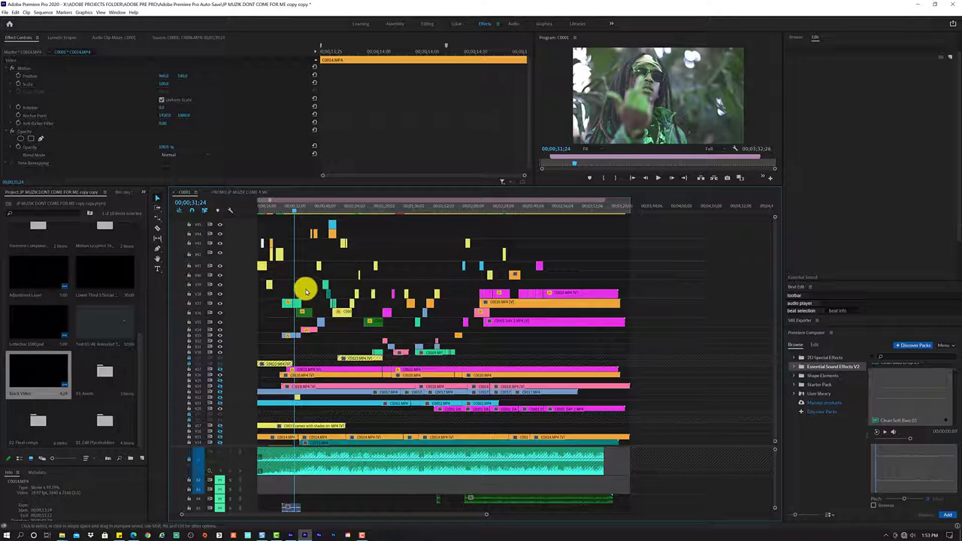
scroll(285, 257, "down", 1)
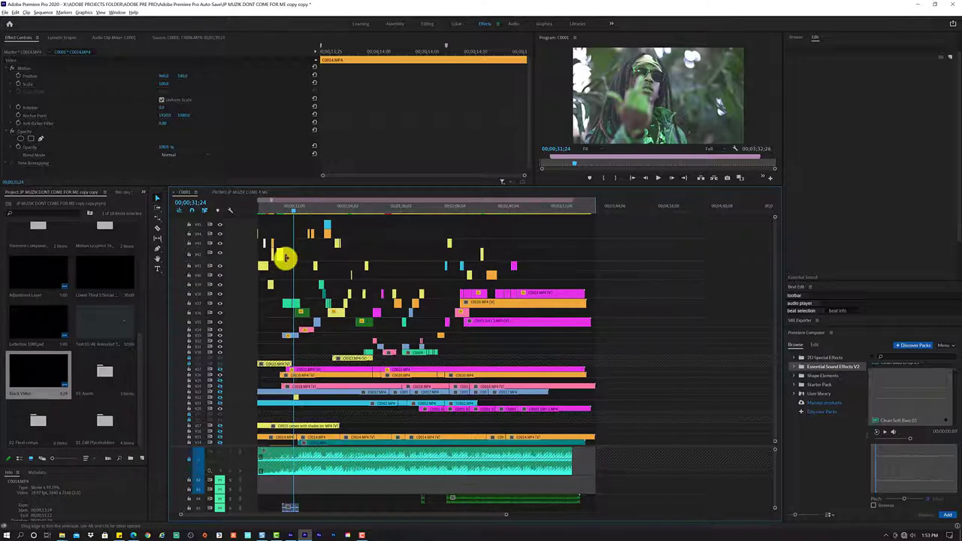
scroll(285, 257, "down", 1)
scroll(285, 258, "up", 1)
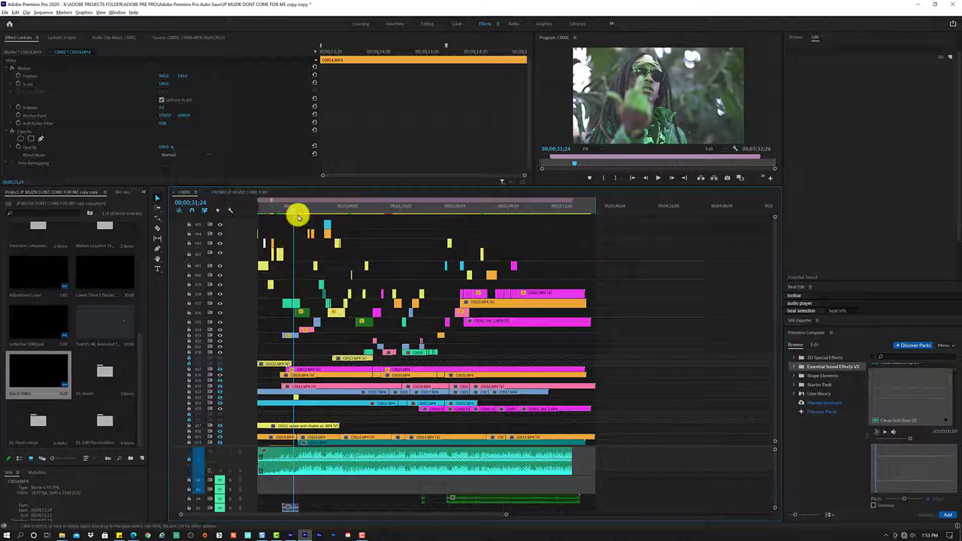
scroll(298, 217, "up", 1)
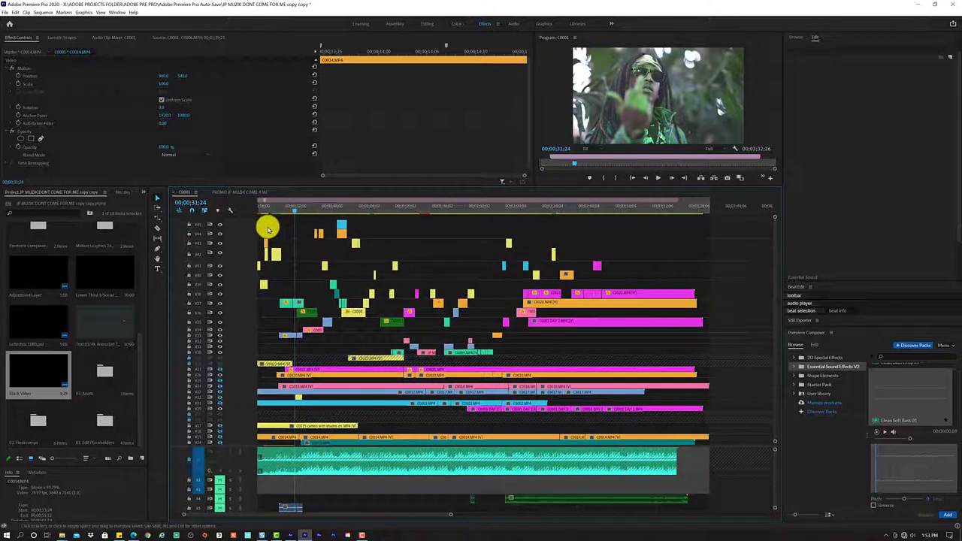
scroll(266, 225, "up", 2)
scroll(268, 229, "left", 2)
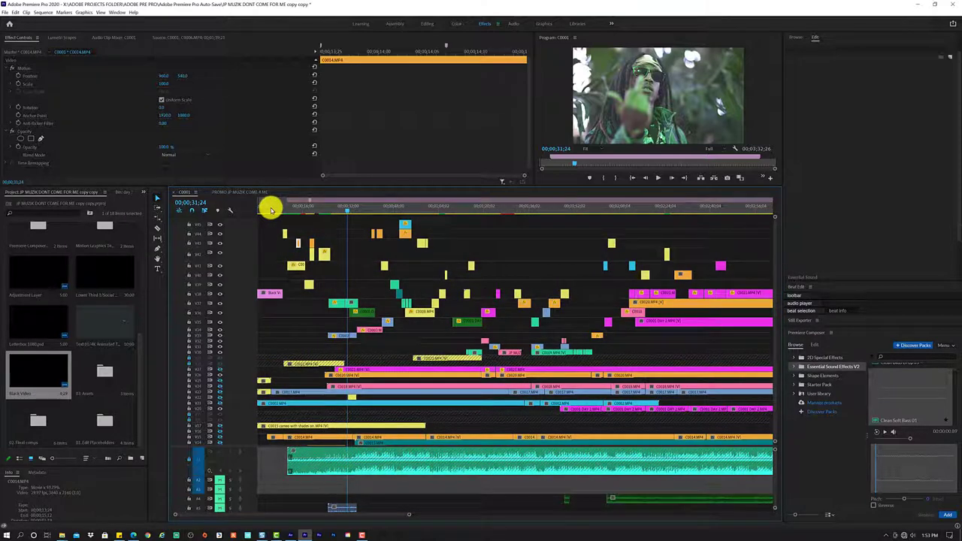
Briefly preview the black opening, then park the playhead at 00;00;06;07.
left_click_drag(271, 210, 283, 208)
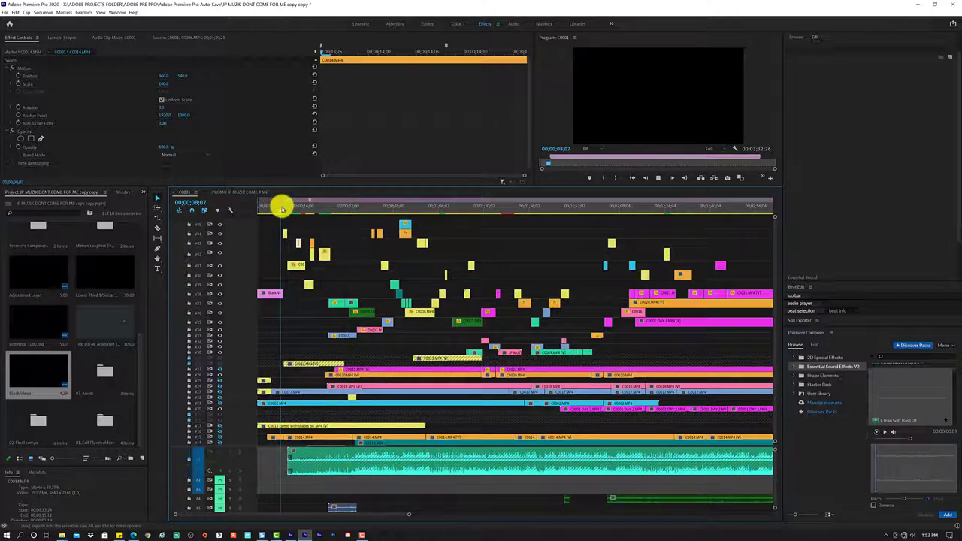
key("space")
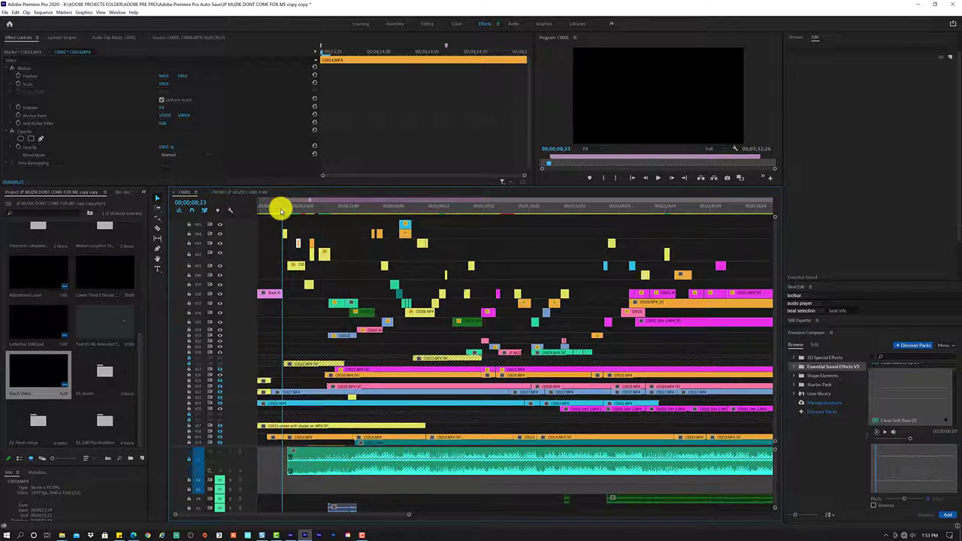
left_click_drag(281, 211, 273, 210)
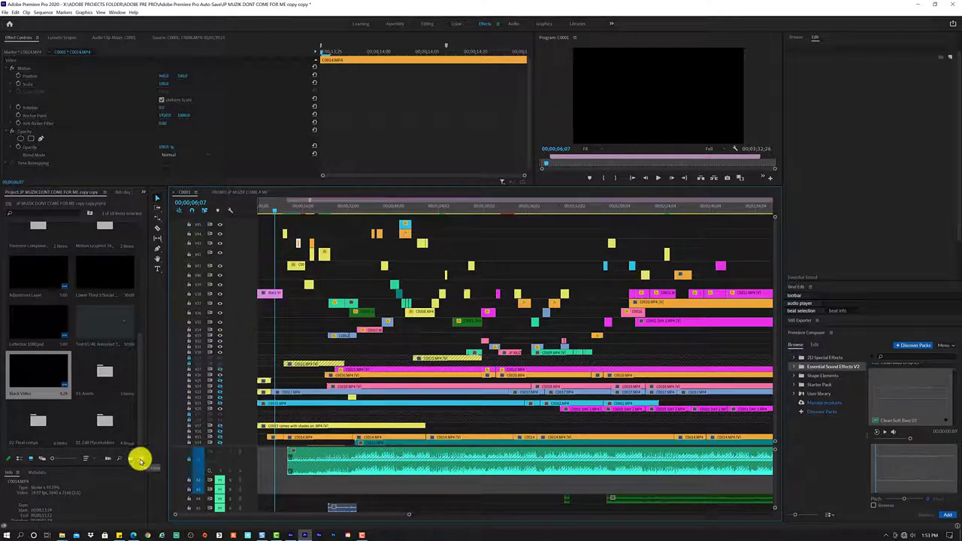
left_click(140, 459)
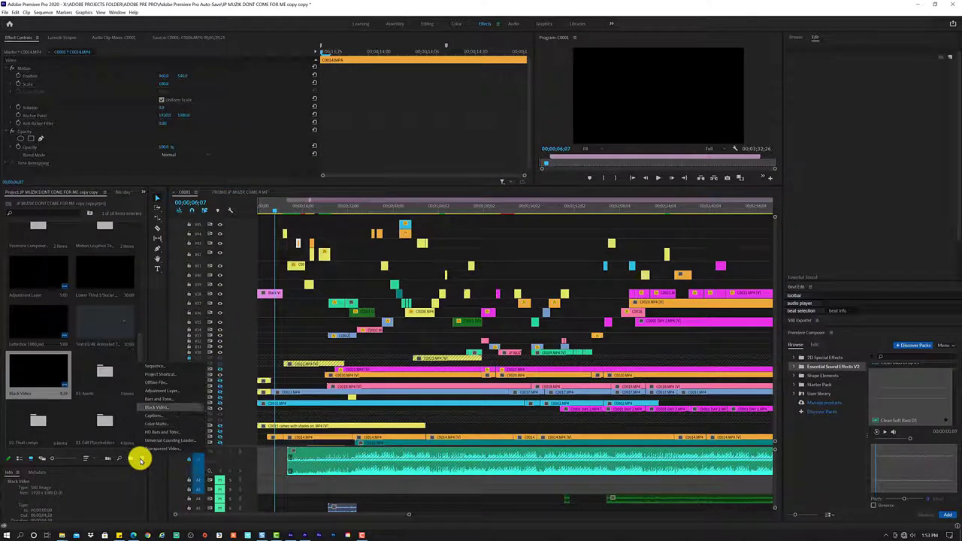
left_click(138, 339)
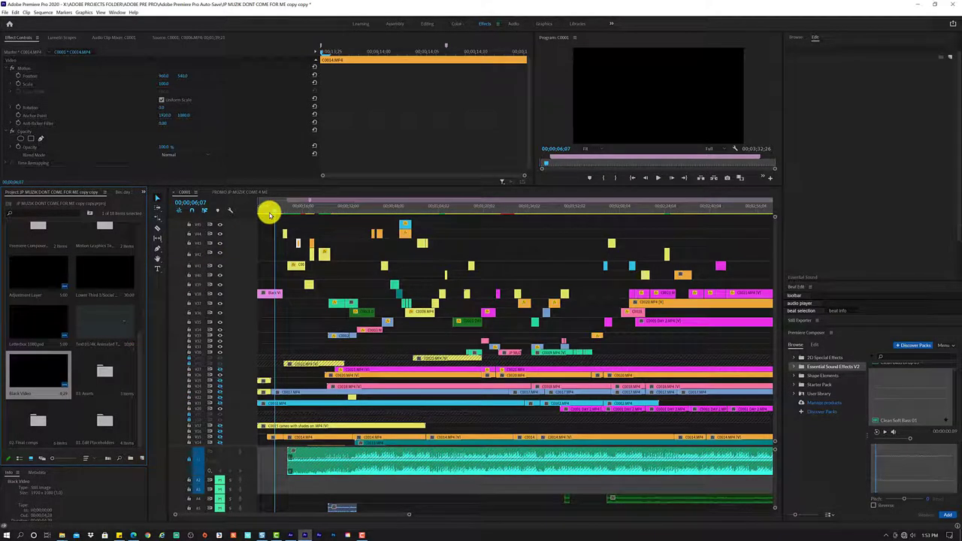
left_click(219, 285)
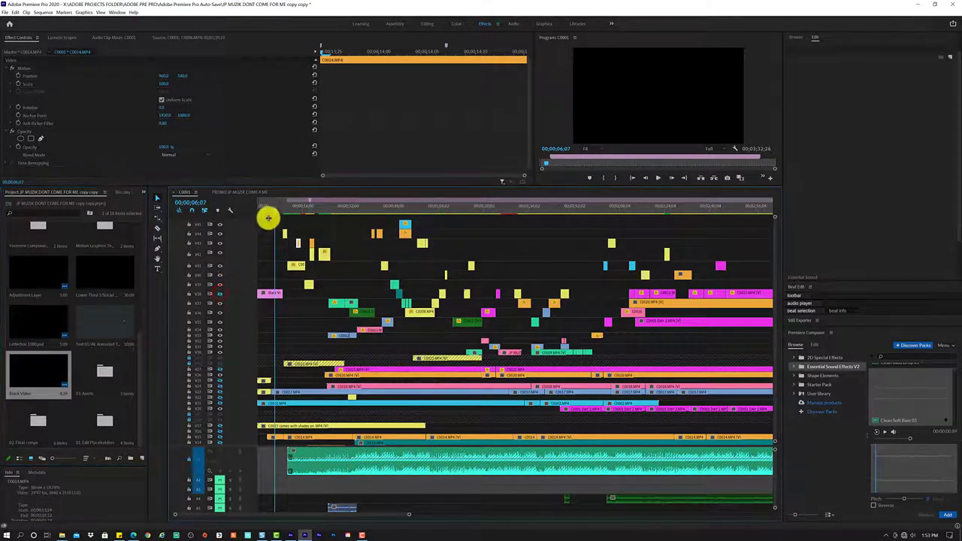
Scrub back to 00;00;03;14 and toggle output visibility of video tracks, including V38.
left_click_drag(268, 218, 268, 213)
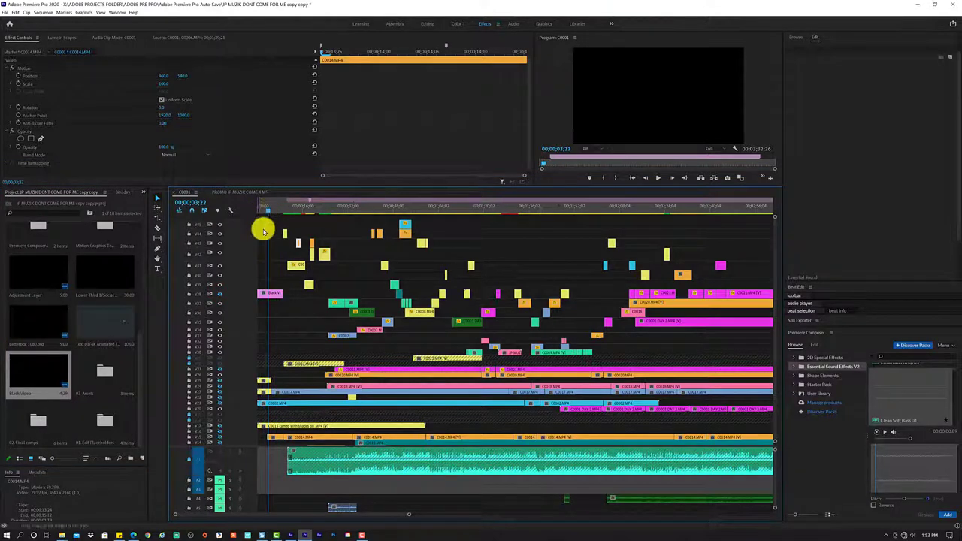
left_click(219, 387)
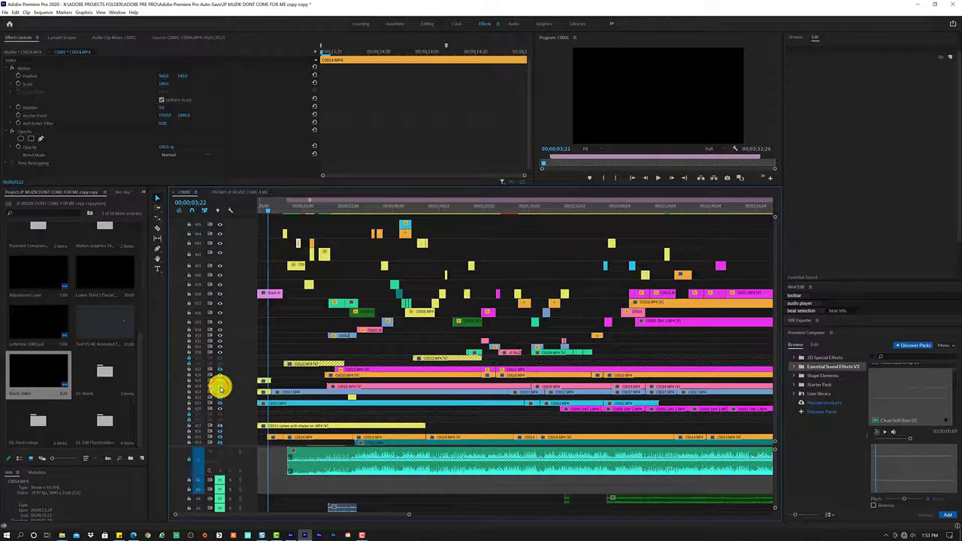
left_click(218, 294)
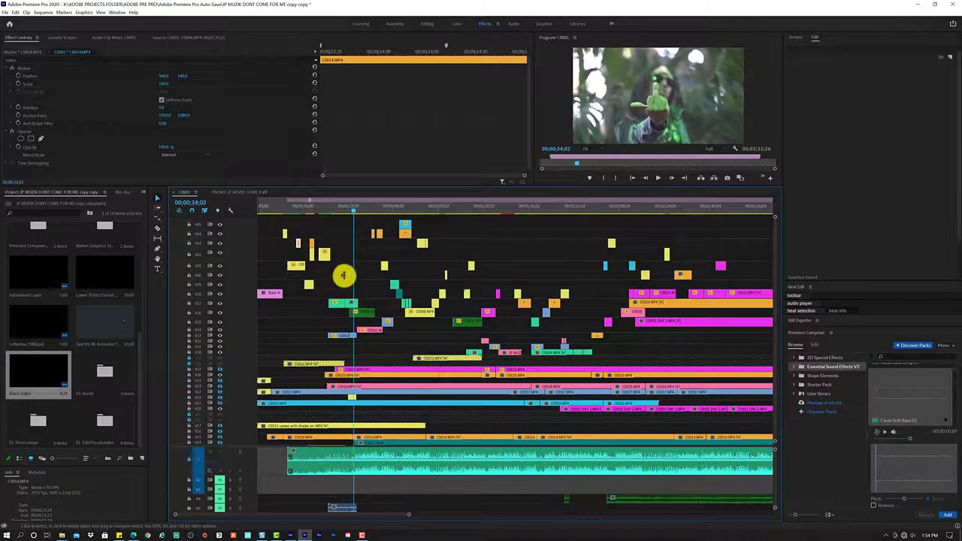
Select C0009.MP4 and enable Scale and Rotation keyframes at the start of the zoom move.
left_click(351, 303)
mouse_move(408, 58)
left_mouse_down()
mouse_move(314, 74)
mouse_move(346, 70)
left_mouse_up()
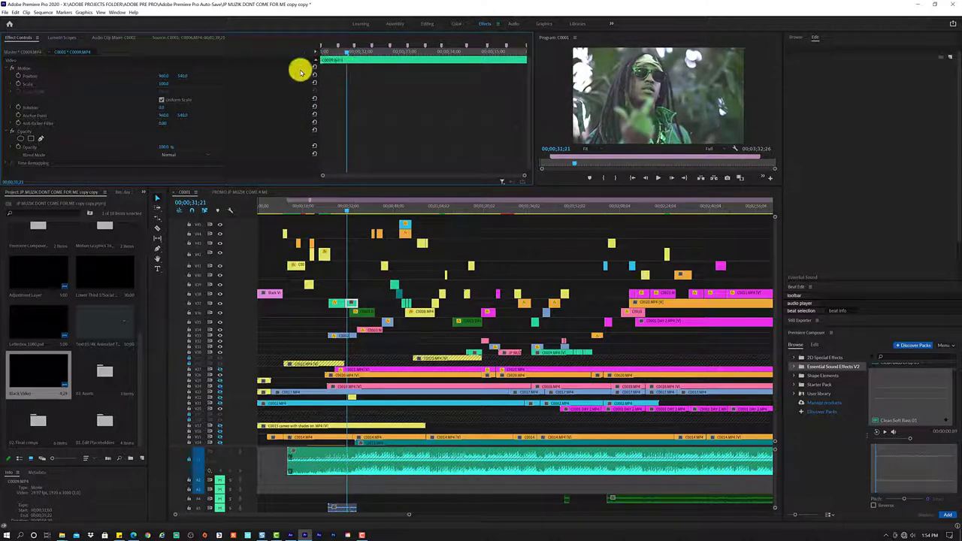
left_click(19, 84)
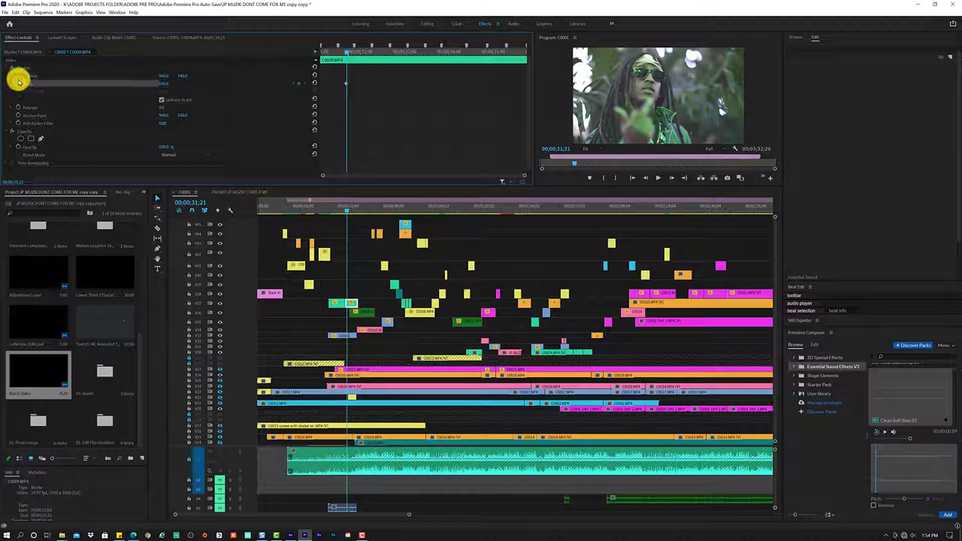
left_click(18, 108)
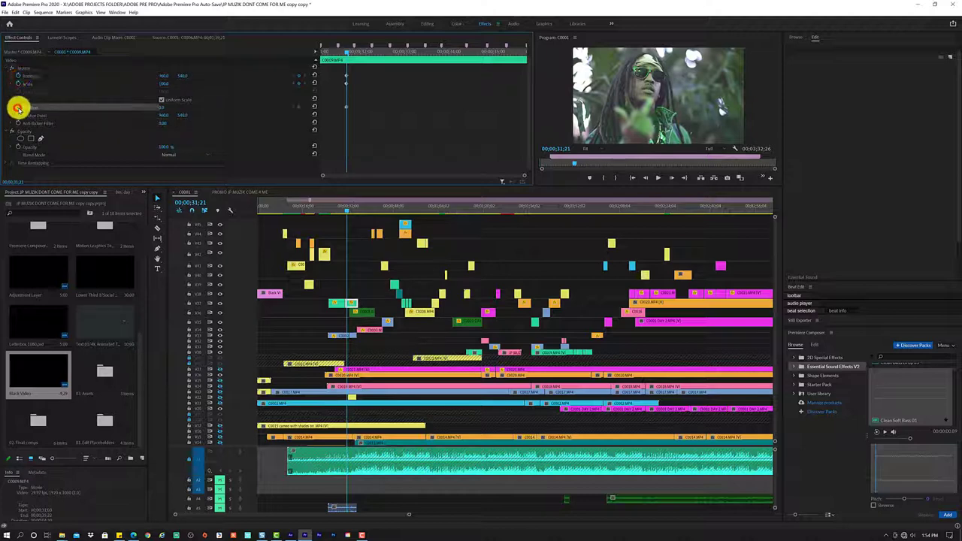
At 00;00;32;13, raise Scale and rotate the shot until the hand points down.
left_click_drag(344, 48, 453, 50)
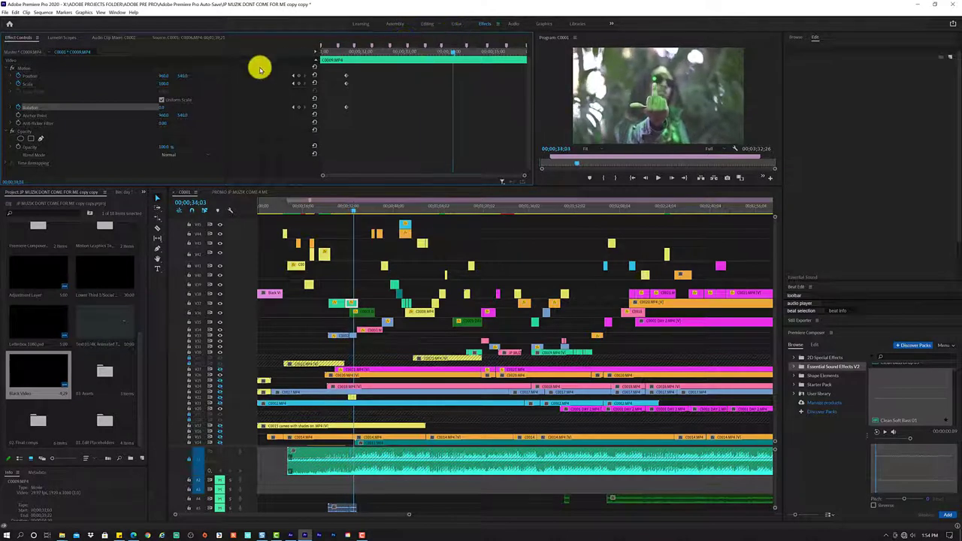
mouse_move(168, 83)
left_mouse_down()
mouse_move(180, 79)
mouse_move(156, 75)
left_mouse_up()
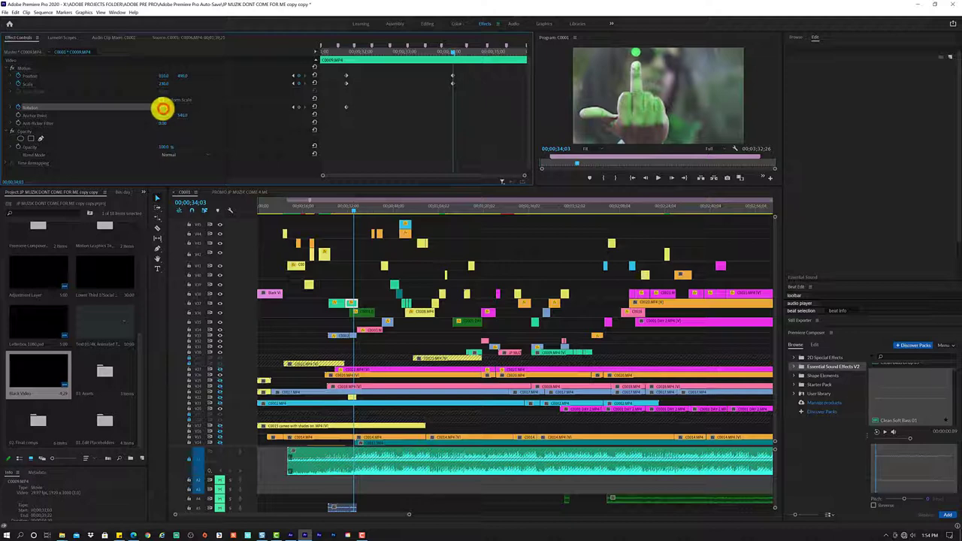
left_click_drag(160, 109, 155, 109)
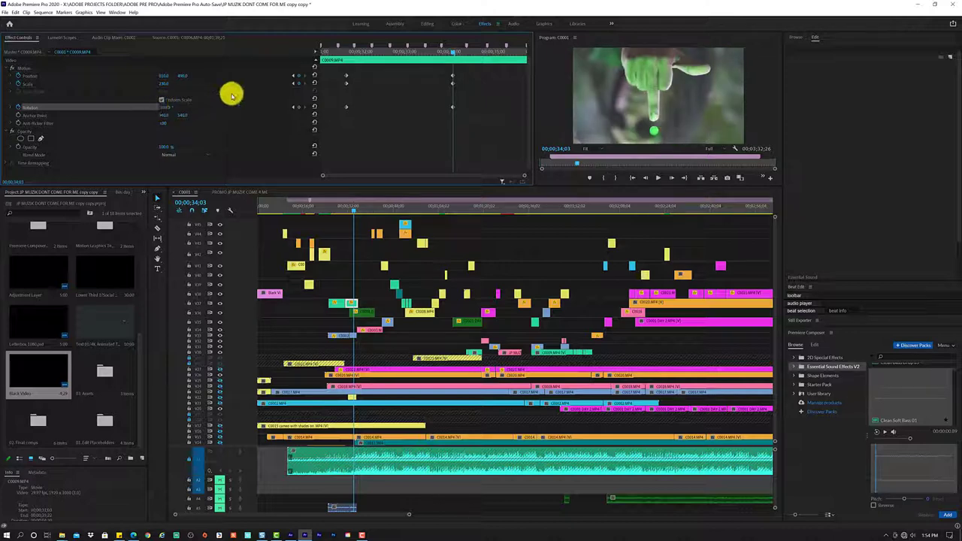
left_click_drag(444, 50, 350, 72)
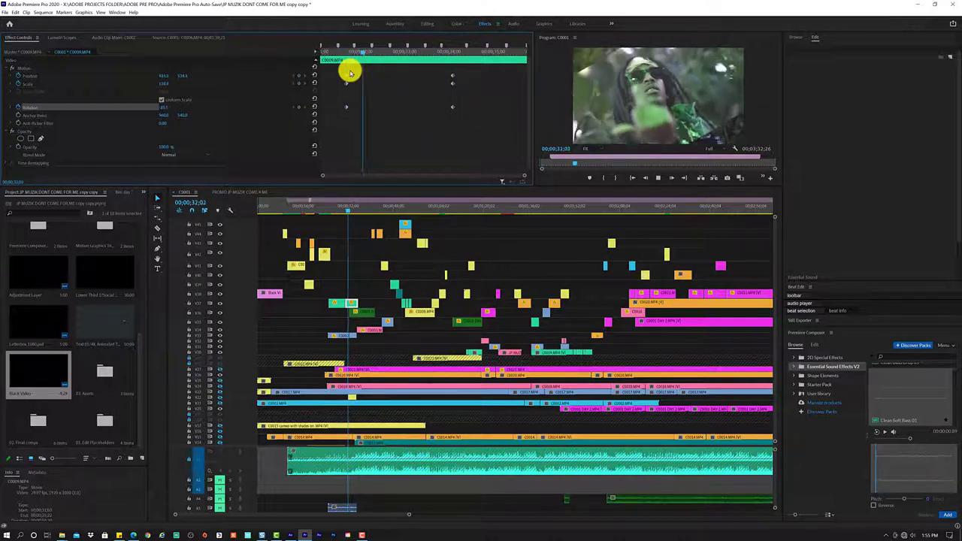
Preview the move, shift C0009's Rotation keyframe later, and return to about 00;00;34;08.
key("space")
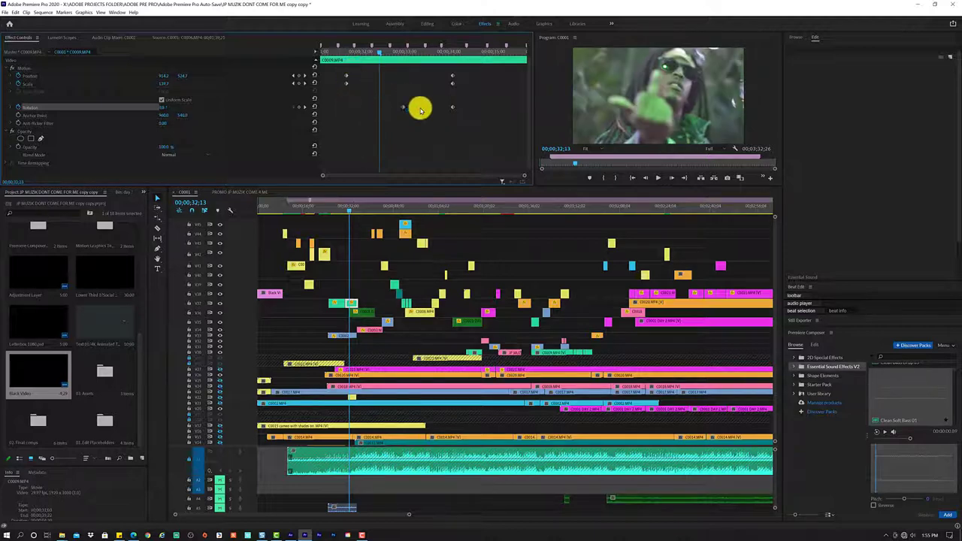
key("space")
key("space")
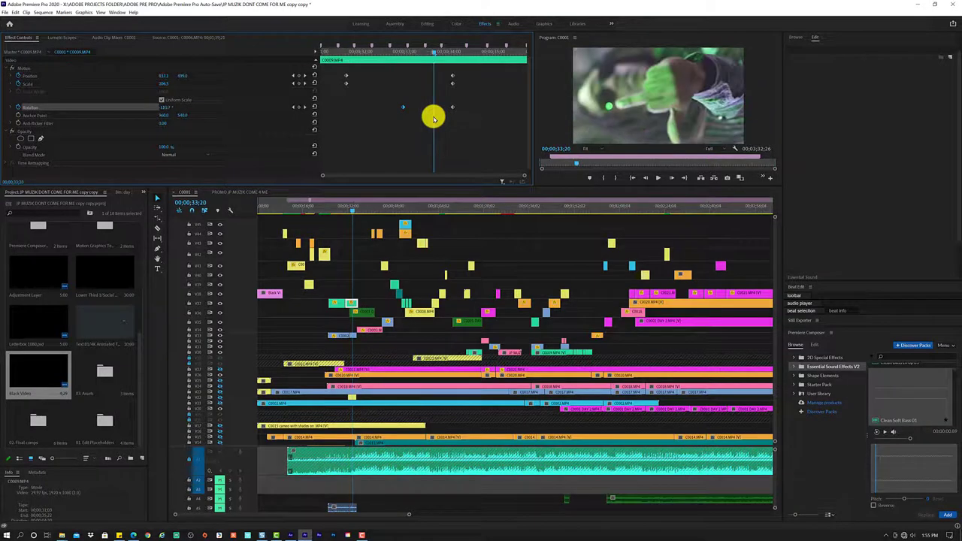
mouse_move(402, 105)
left_mouse_down()
mouse_move(452, 106)
mouse_move(424, 109)
mouse_move(434, 106)
left_mouse_up()
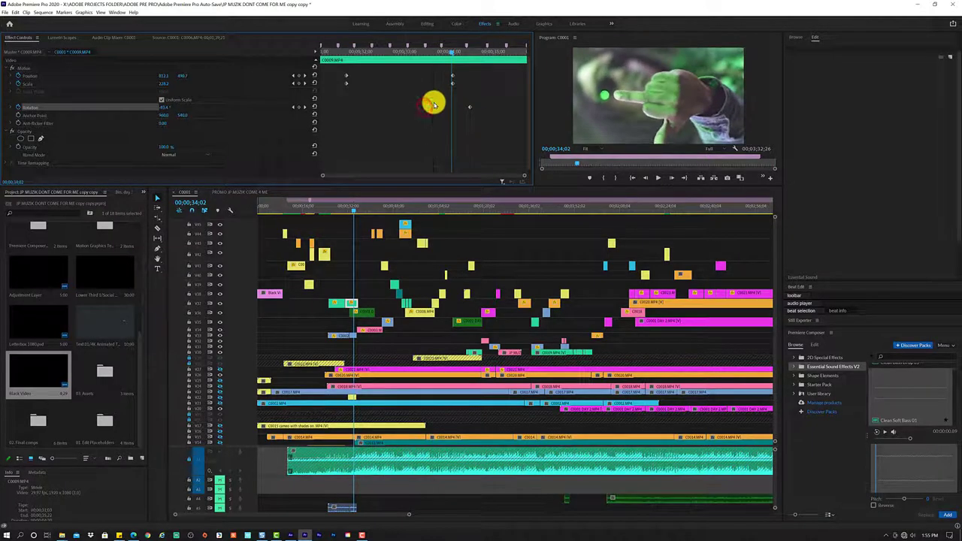
left_click_drag(401, 48, 340, 64)
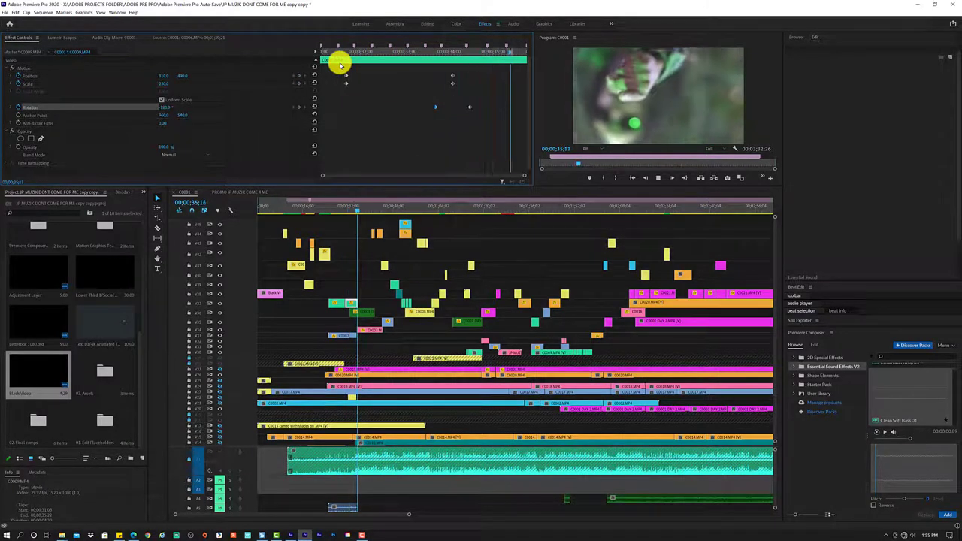
key("space")
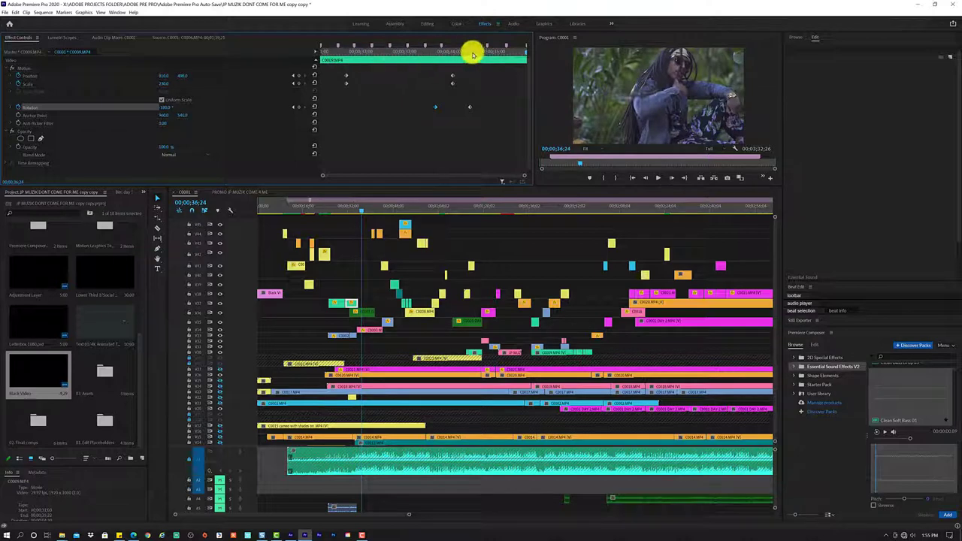
mouse_move(472, 54)
left_mouse_down()
mouse_move(464, 57)
mouse_move(501, 51)
left_mouse_up()
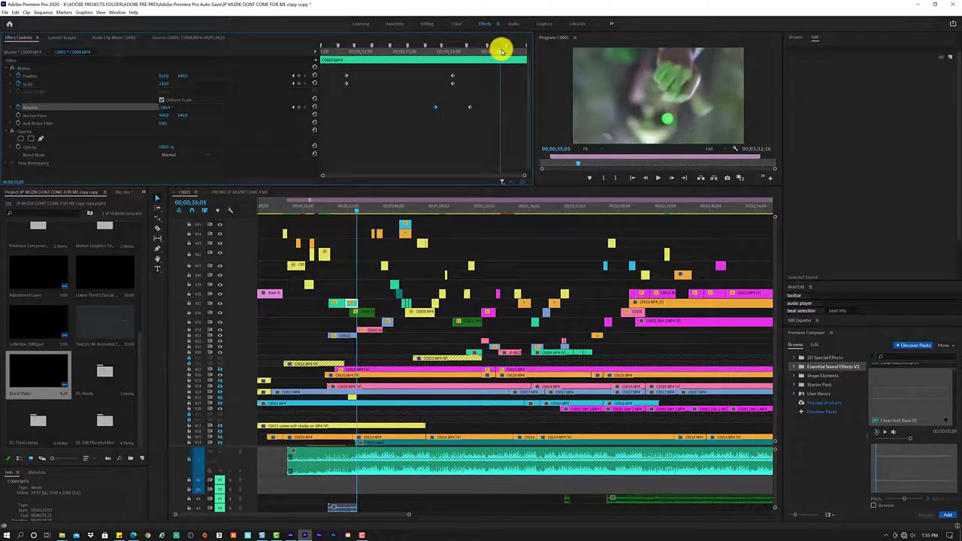
Reset C0009's Position and Scale to their defaults and play back the zoom move.
left_click(314, 73)
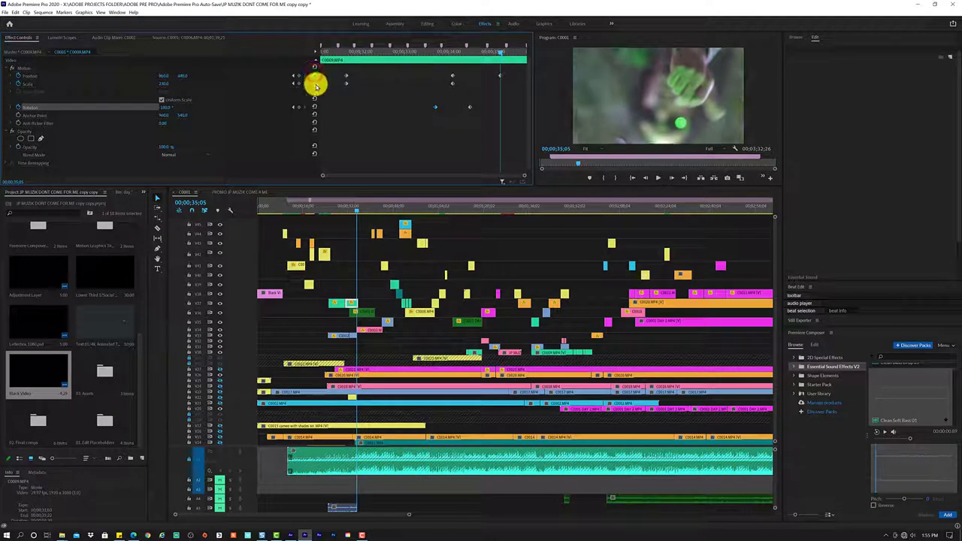
left_click(315, 83)
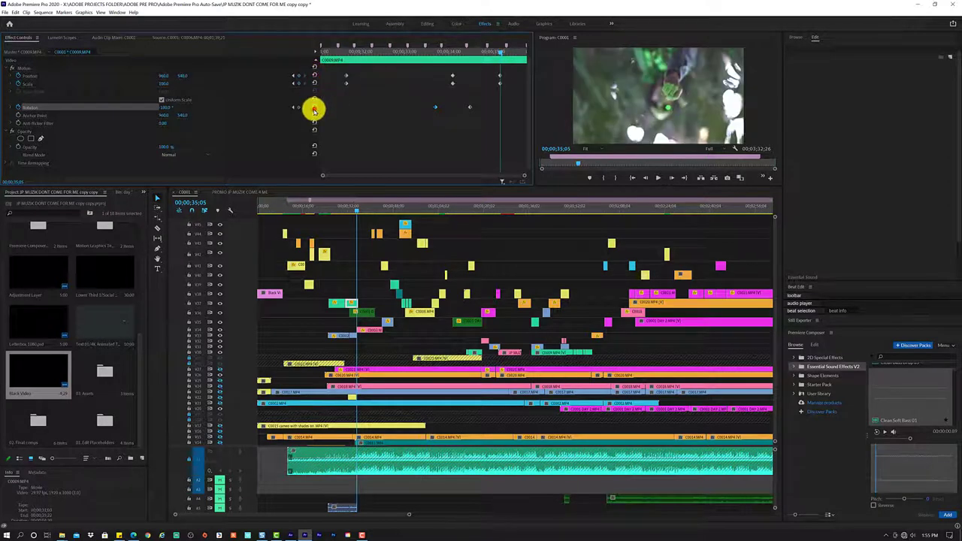
left_click(492, 54)
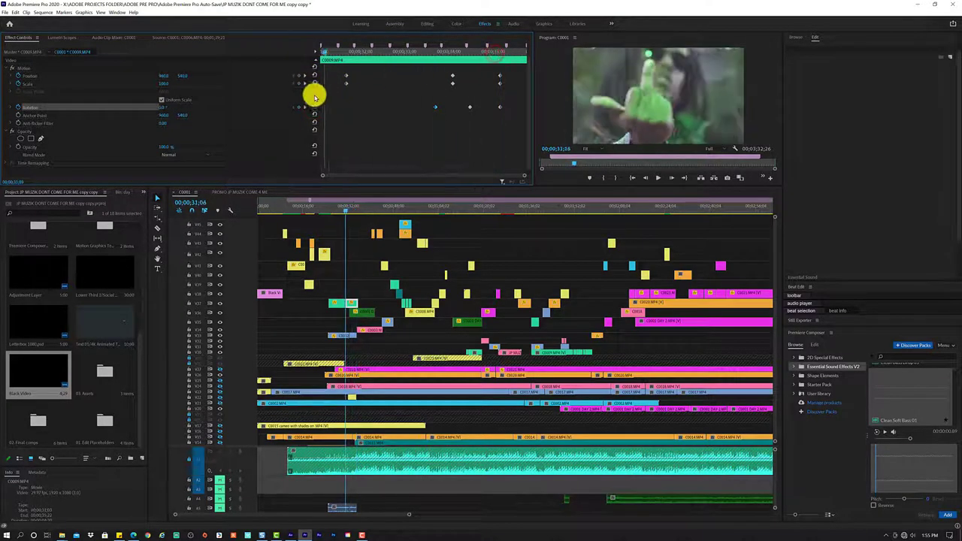
key("space")
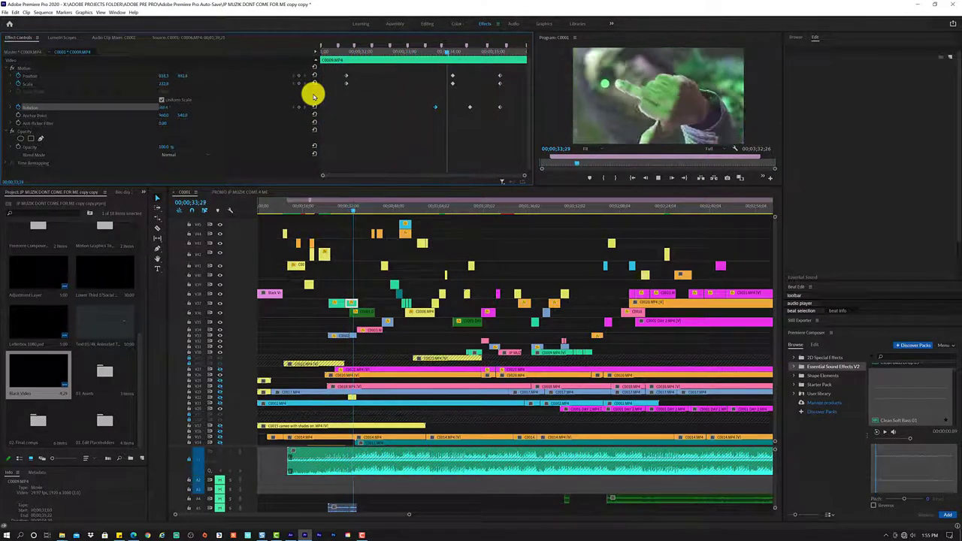
key("space")
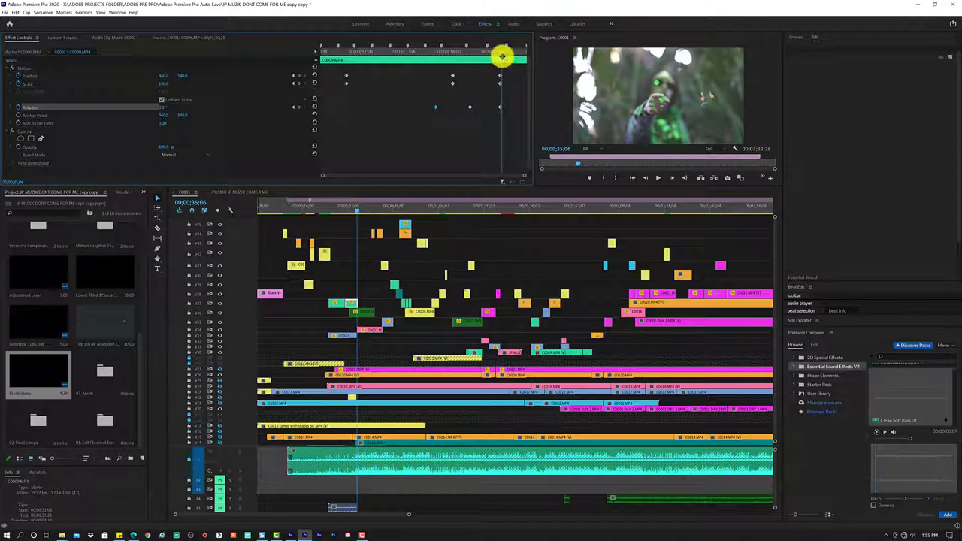
Add a Rotation keyframe at 00;00;34;12 and preview the new spin.
left_click_drag(501, 57, 445, 62)
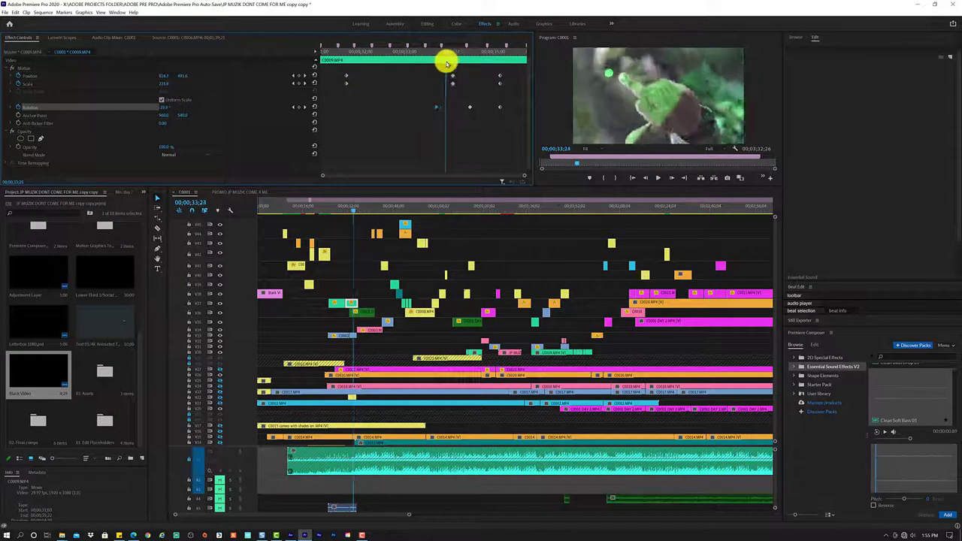
left_click_drag(445, 62, 465, 62)
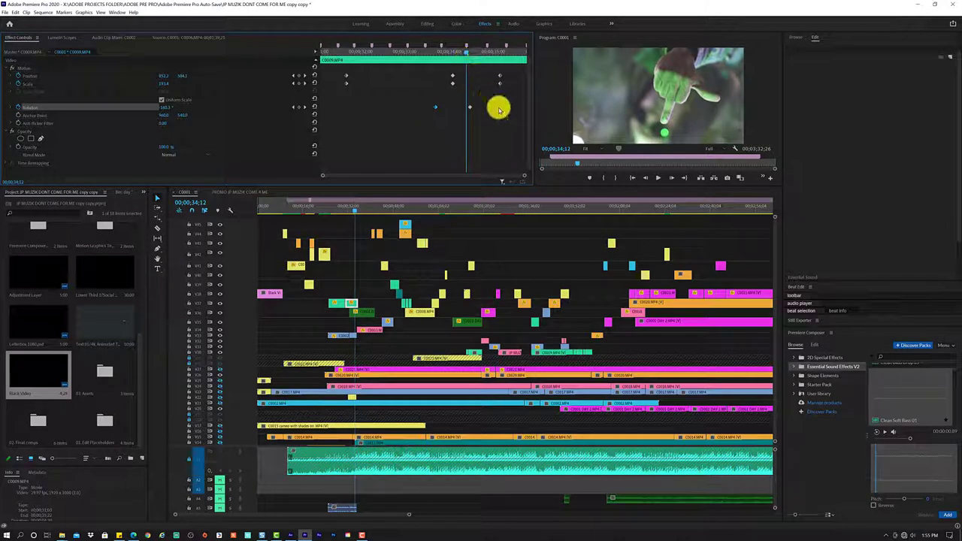
left_click_drag(489, 109, 477, 108)
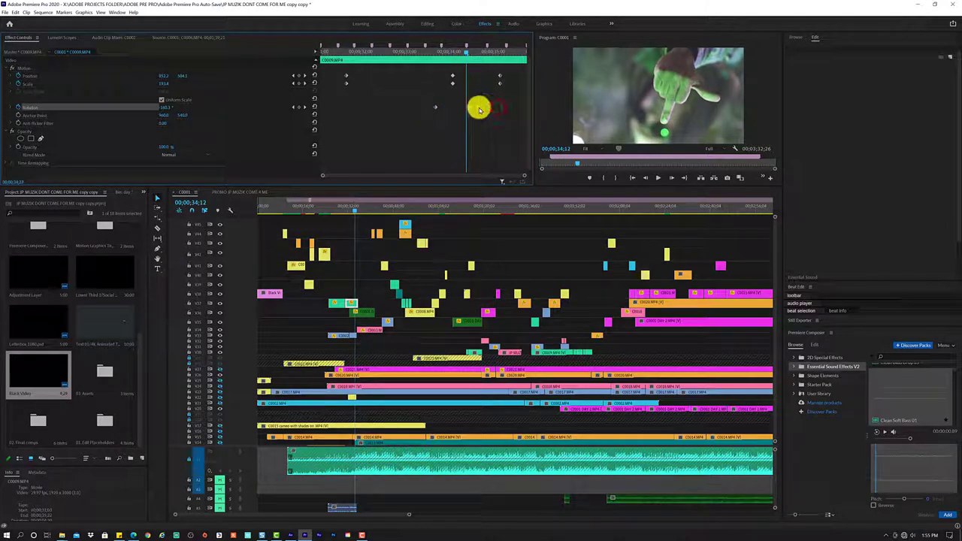
key("space")
key("space")
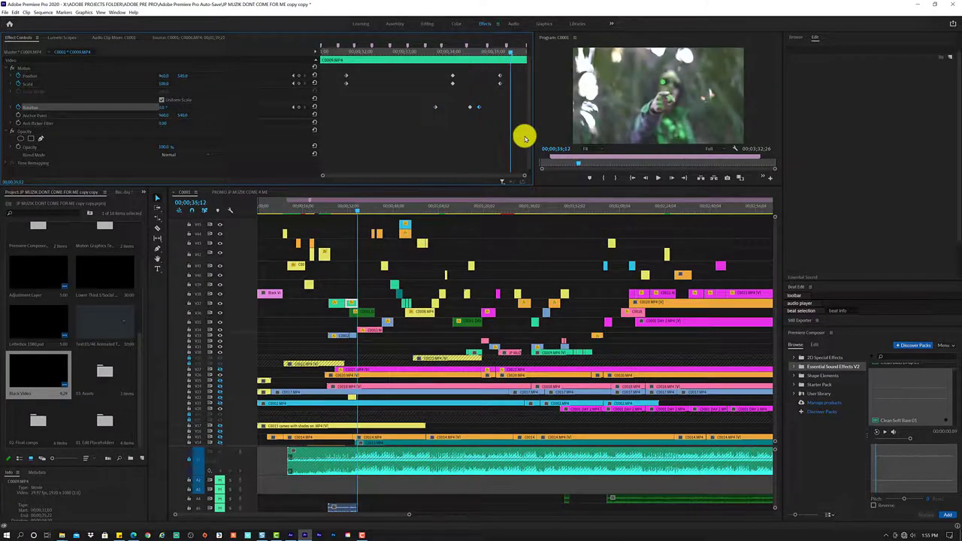
left_click(474, 57)
Shift the newest Rotation keyframe a few frames earlier, near 00;00;34;16.
left_click_drag(466, 51, 471, 51)
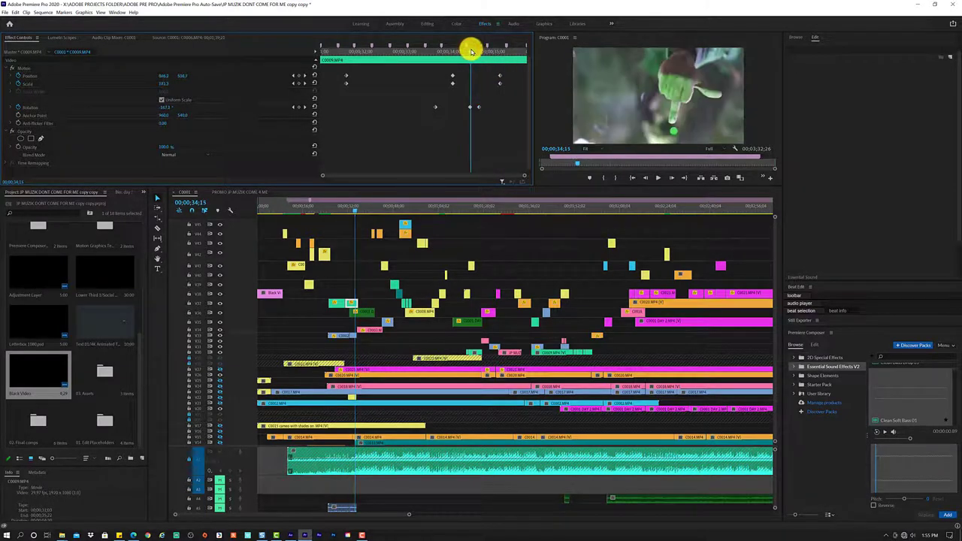
left_click_drag(470, 107, 457, 106)
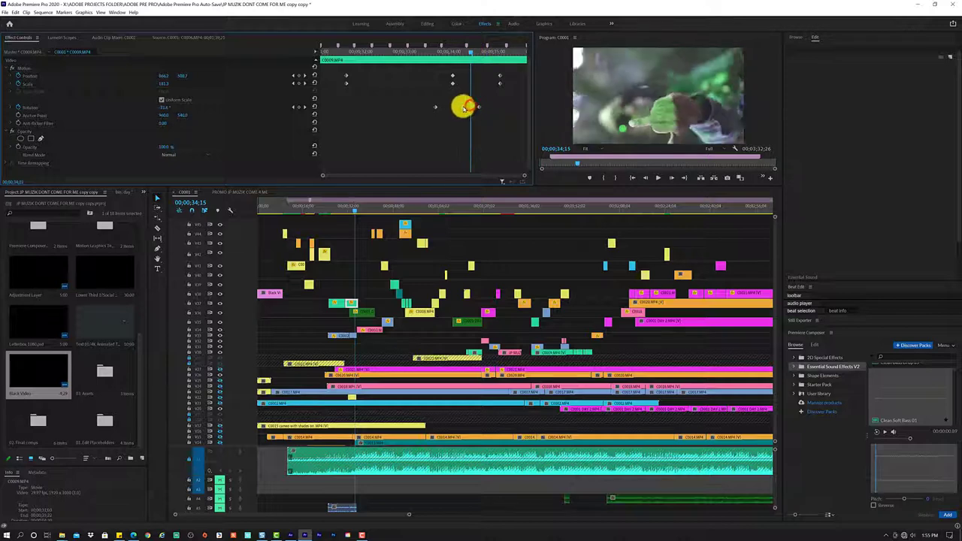
left_click(473, 107)
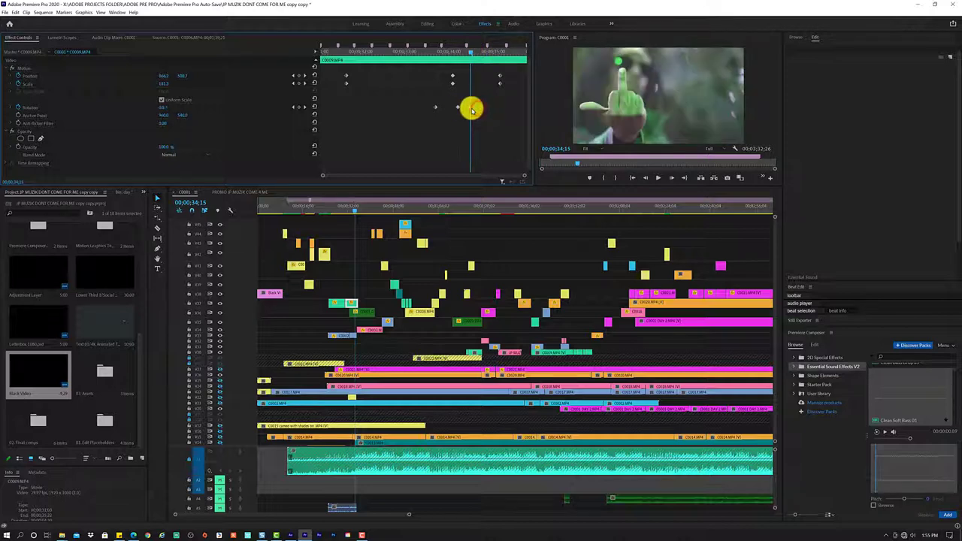
Fine-tune the Rotation angle at 00;00;34;08 and check the spin back to 00;00;33;17.
left_click_drag(470, 56, 455, 60)
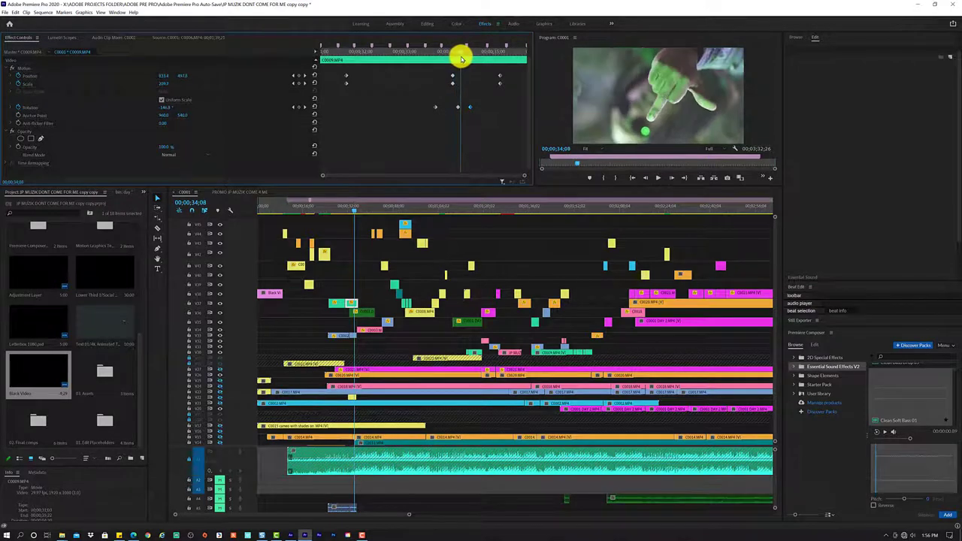
left_click_drag(455, 60, 464, 58)
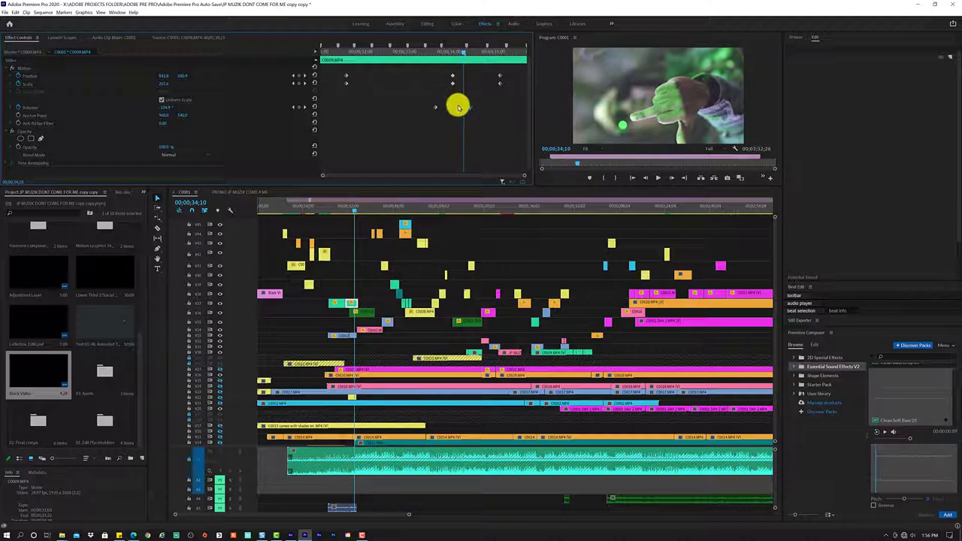
left_click_drag(457, 107, 465, 105)
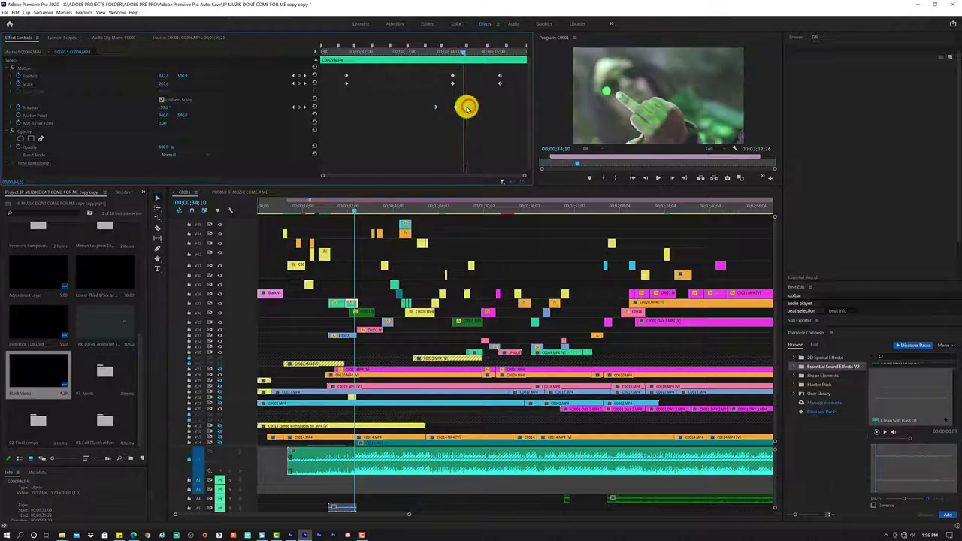
left_click_drag(453, 56, 470, 50)
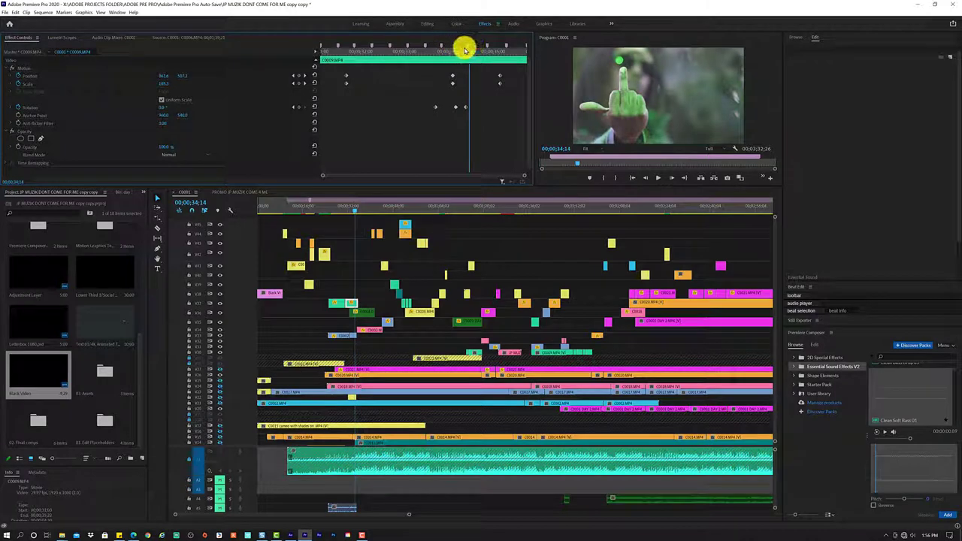
left_click_drag(465, 48, 429, 58)
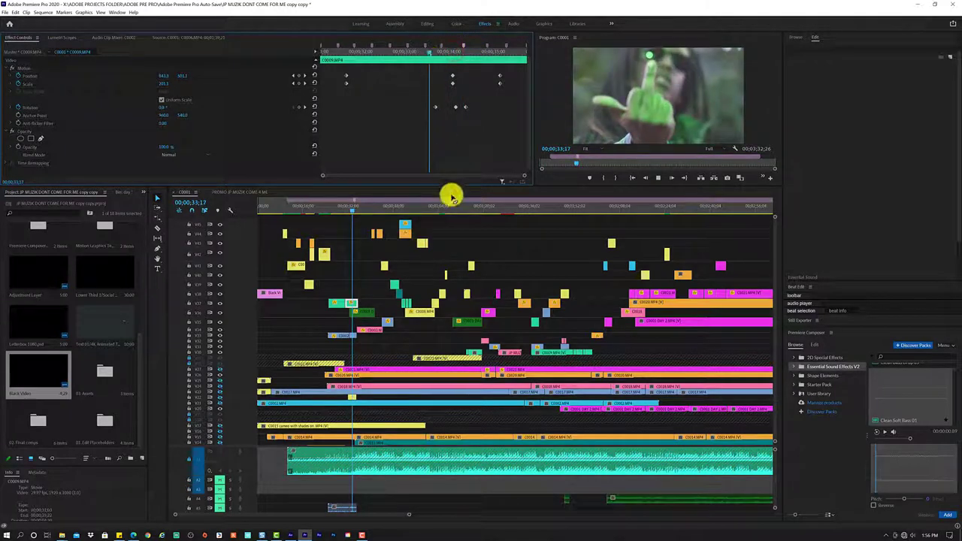
key("space")
key("space")
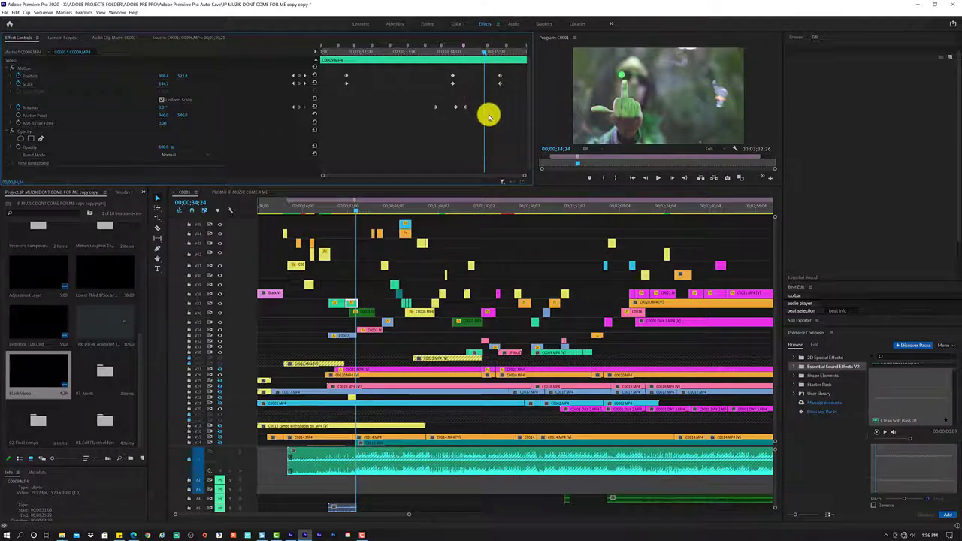
left_click(489, 114)
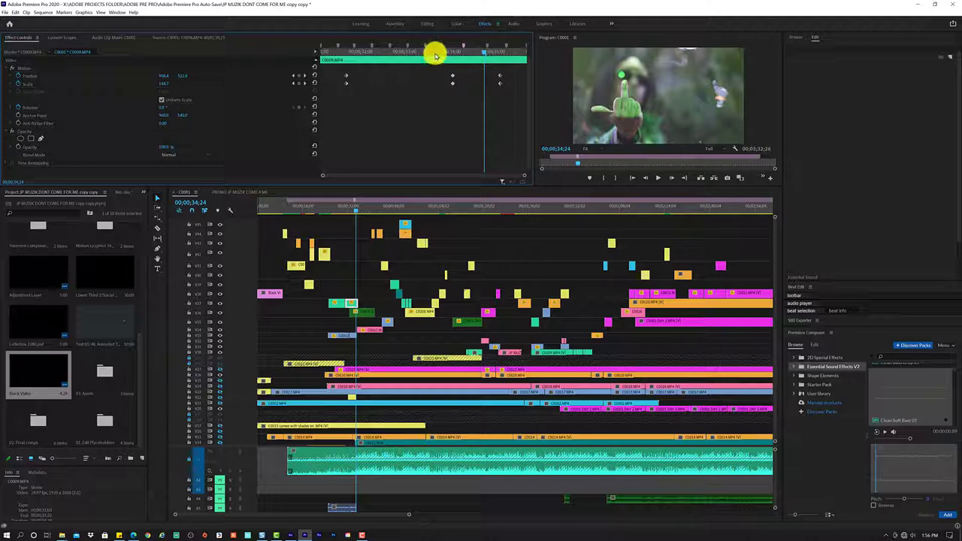
left_click_drag(435, 51, 315, 67)
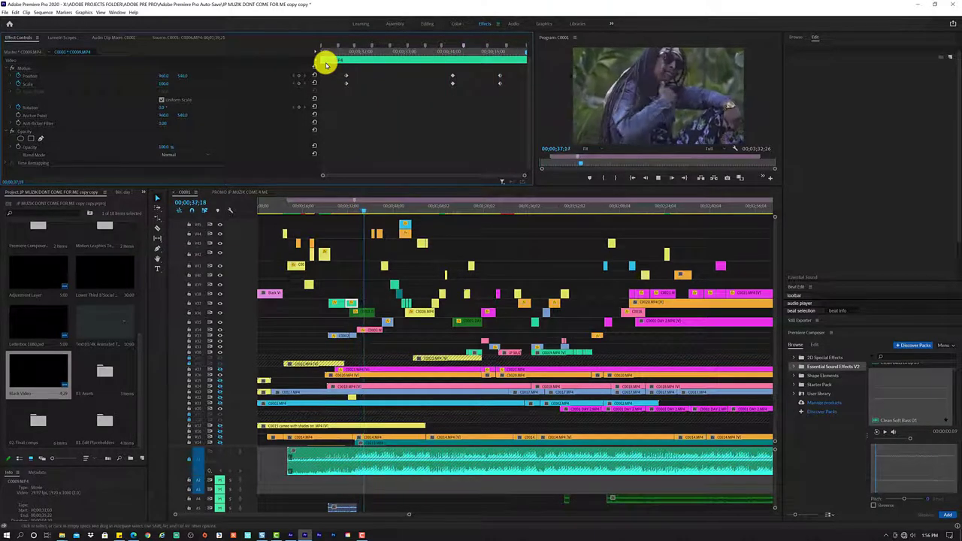
left_click(299, 207)
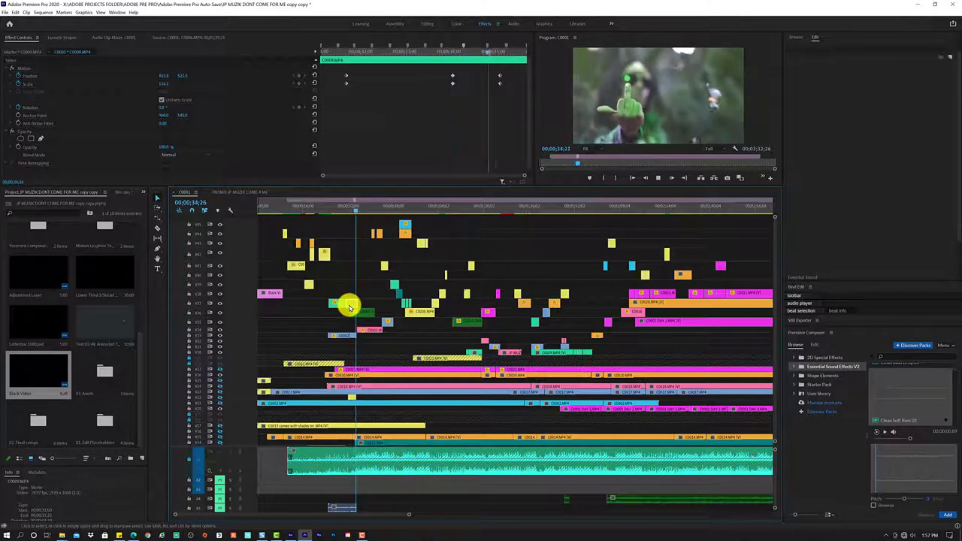
Play through the zoom section, clear the keyframe selection, and return to 00;00;31;03.
key("space")
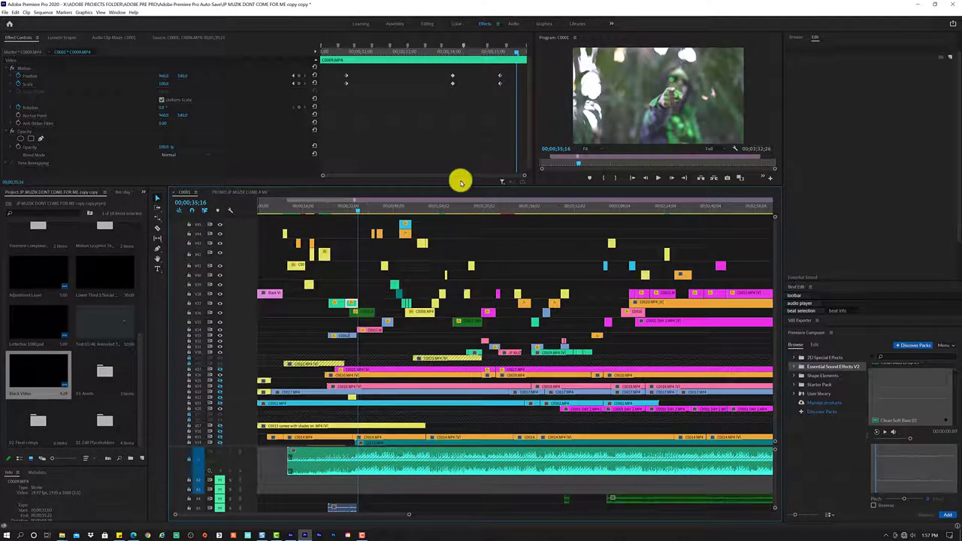
left_click(505, 118)
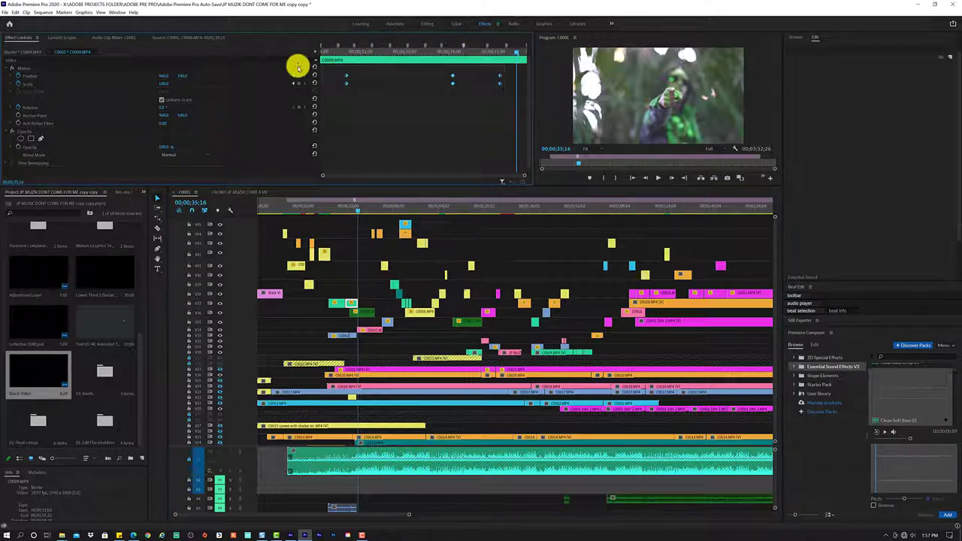
left_click(339, 206)
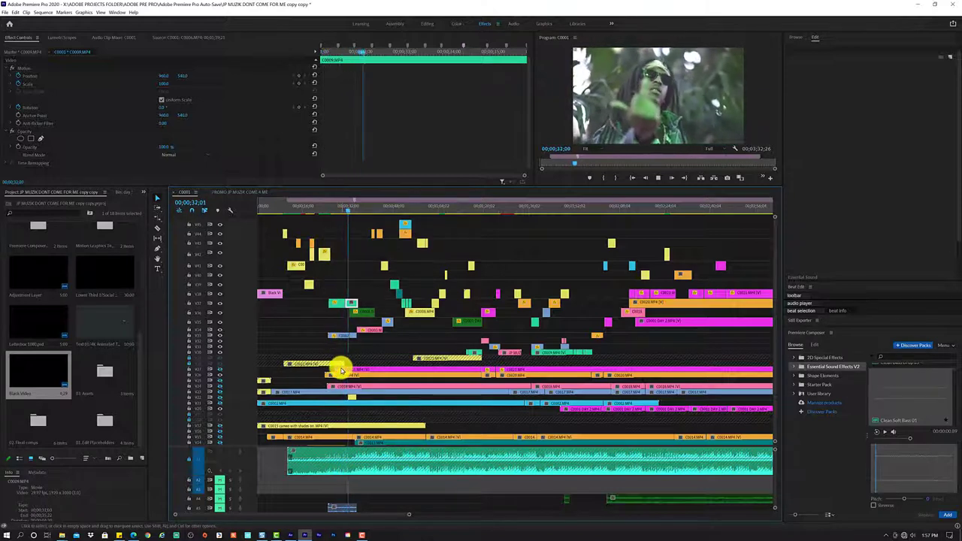
key("space")
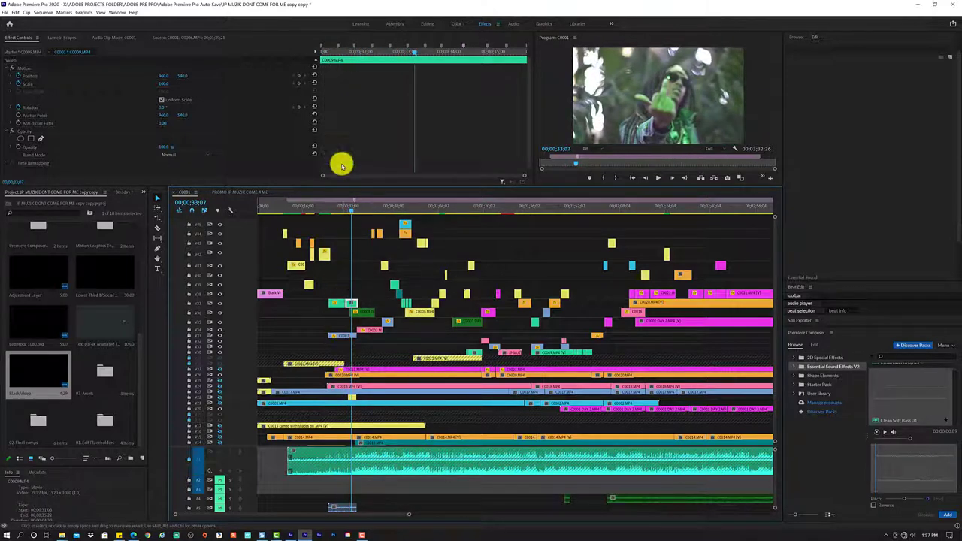
left_click_drag(342, 58, 316, 62)
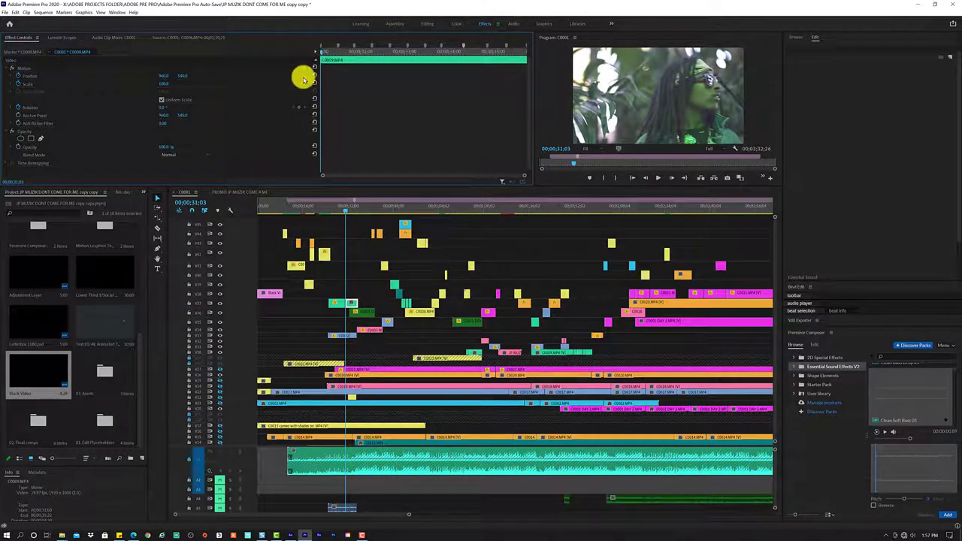
Keyframe C0009's Scale, raising it at 00;00;32;13 and moving that keyframe to the clip's end.
left_click(297, 84)
left_click_drag(381, 54, 458, 54)
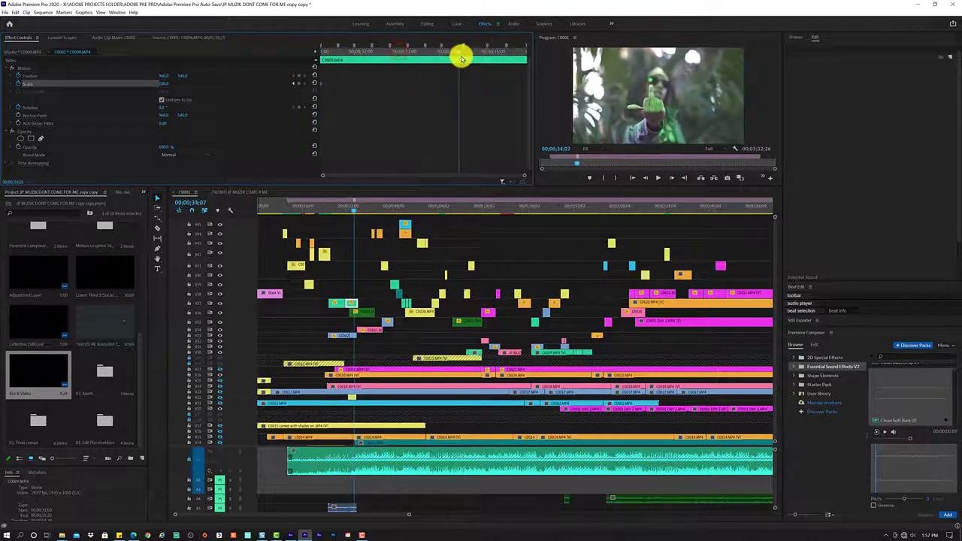
left_click(171, 83)
left_click_drag(170, 82, 174, 82)
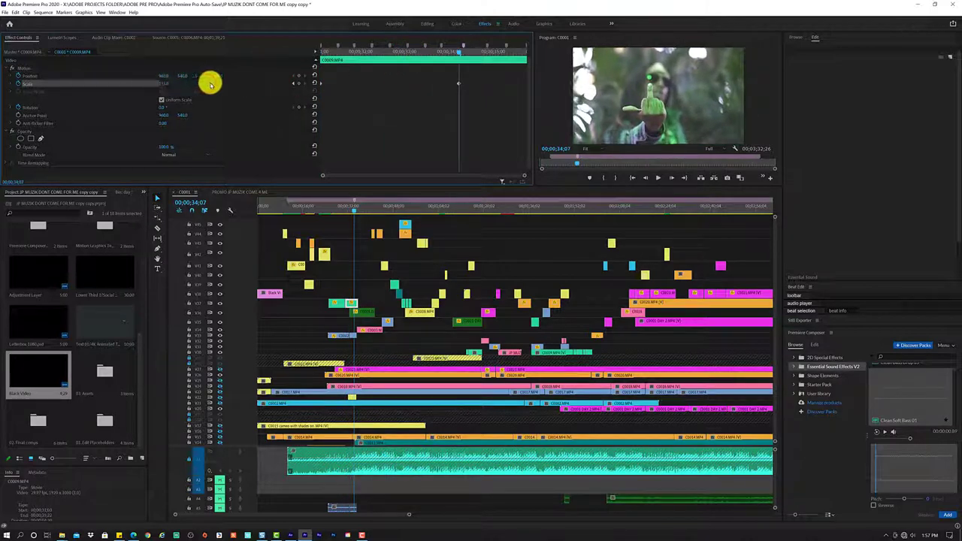
left_click(457, 84)
left_click_drag(474, 86, 520, 83)
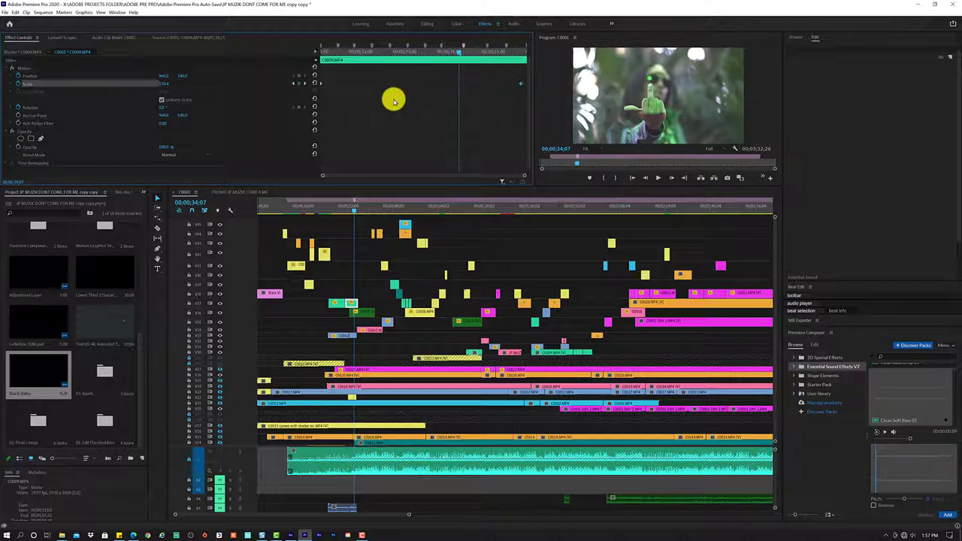
Apply Bezier Ease In / Ease Out interpolation to both Scale keyframes.
right_click(523, 83)
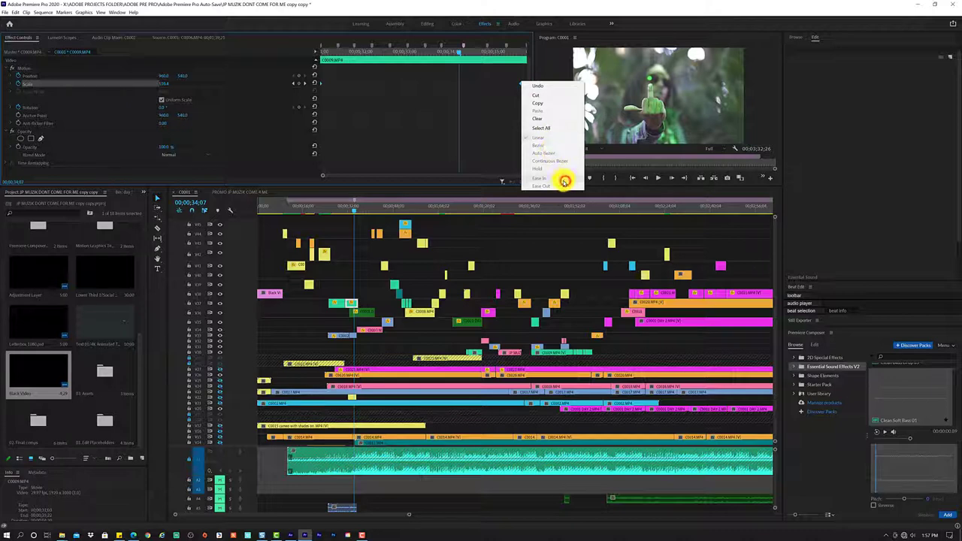
left_click(502, 111)
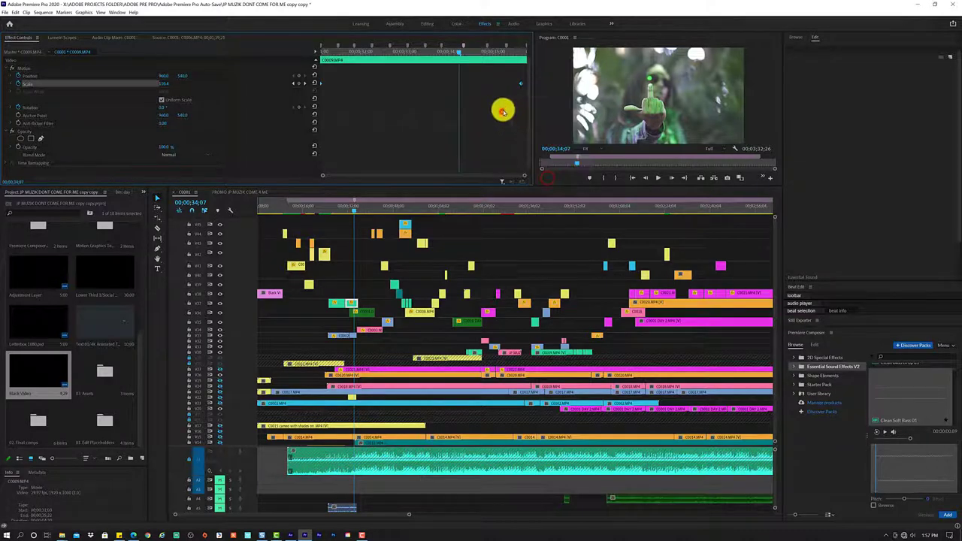
right_click(519, 83)
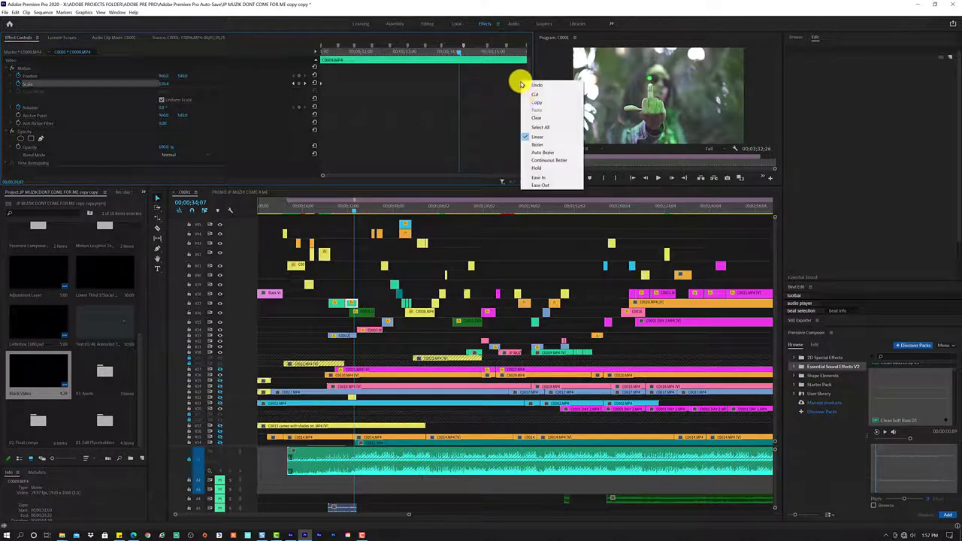
left_click(547, 181)
right_click(520, 85)
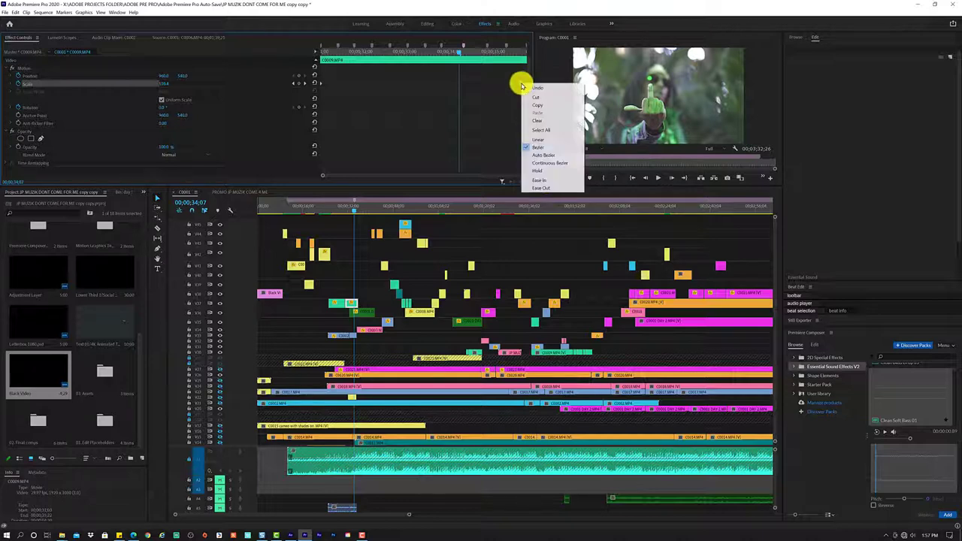
left_click(553, 177)
Play back the eased C0009 zoom from the start of the clip.
left_click_drag(496, 48, 324, 64)
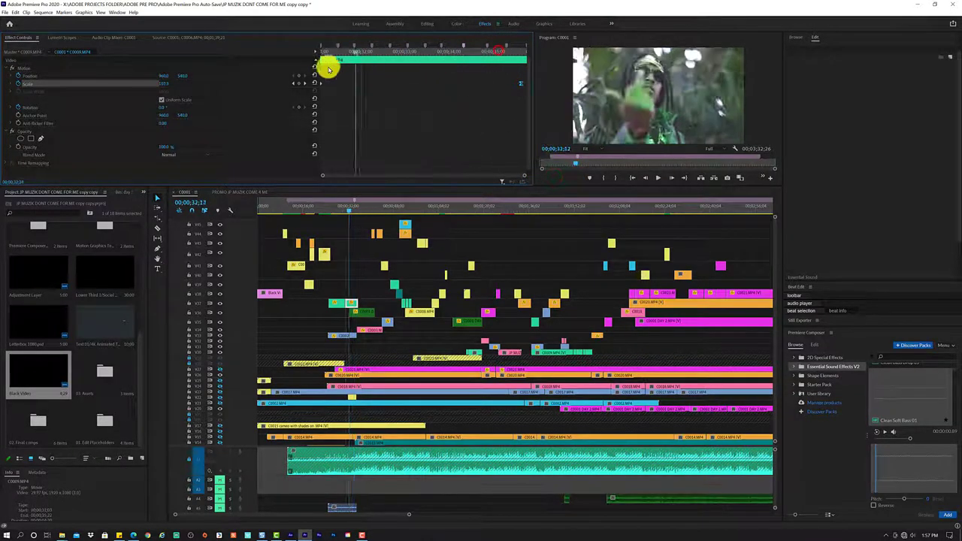
key("space")
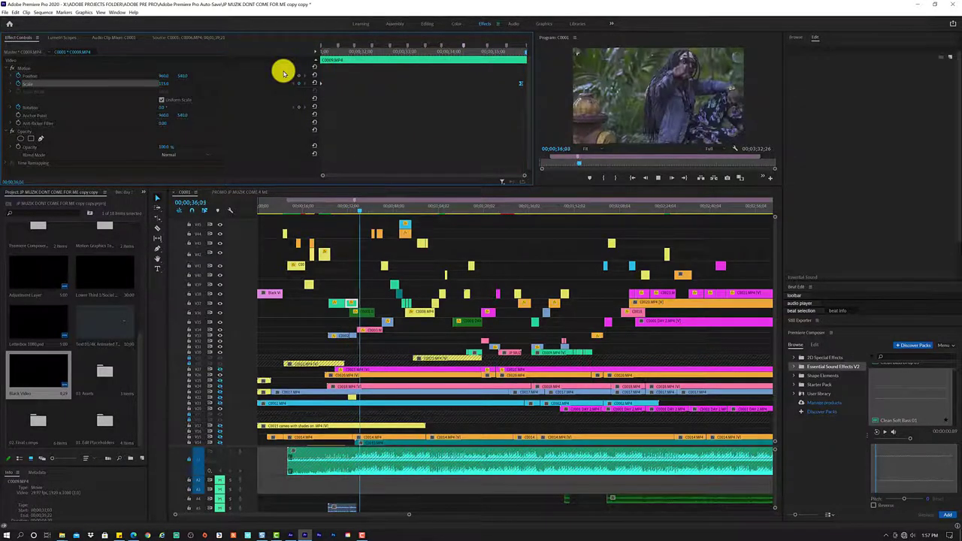
key("space")
Raise Scale at the later keyframe at 35;21 and preview the punch-in through it.
left_click_drag(461, 56, 526, 53)
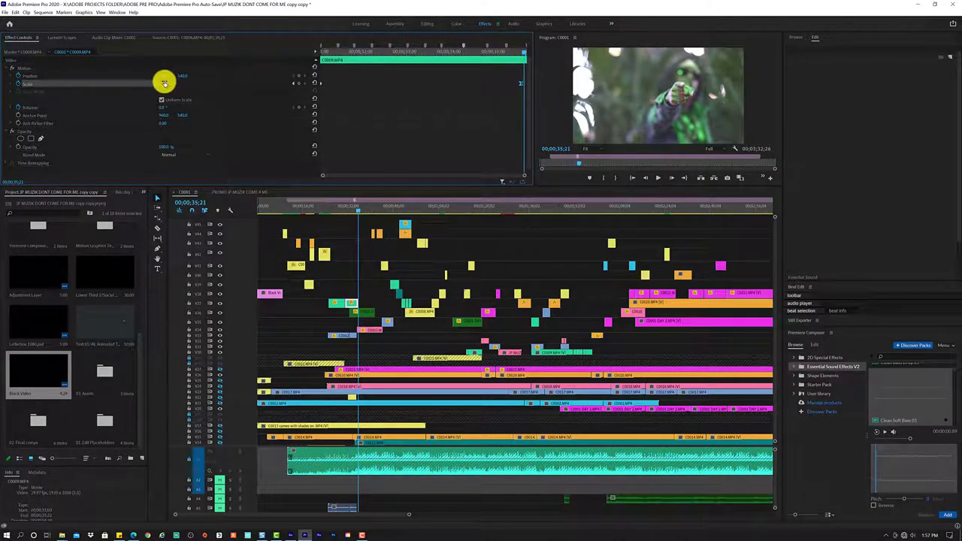
mouse_move(164, 83)
left_mouse_down()
mouse_move(181, 77)
mouse_move(138, 80)
left_mouse_up()
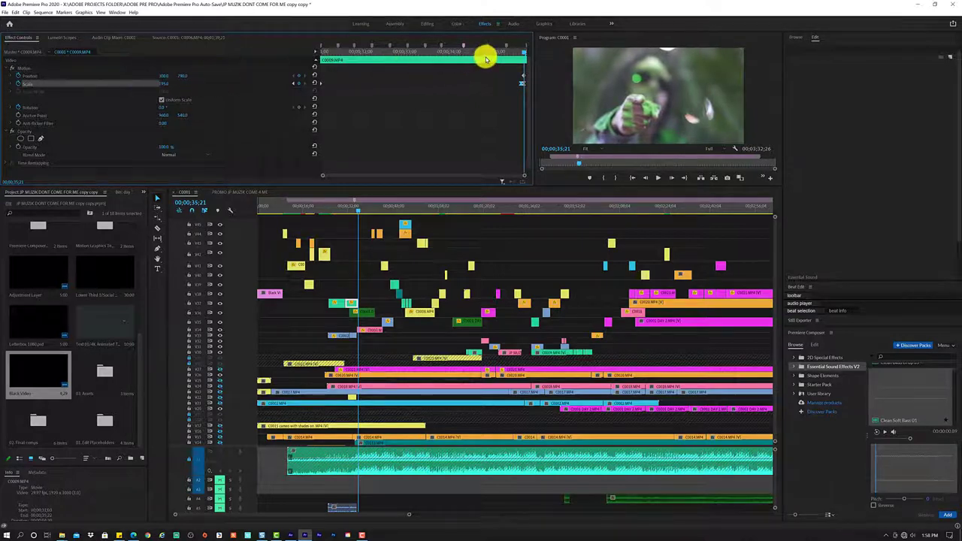
left_click_drag(505, 54, 492, 59)
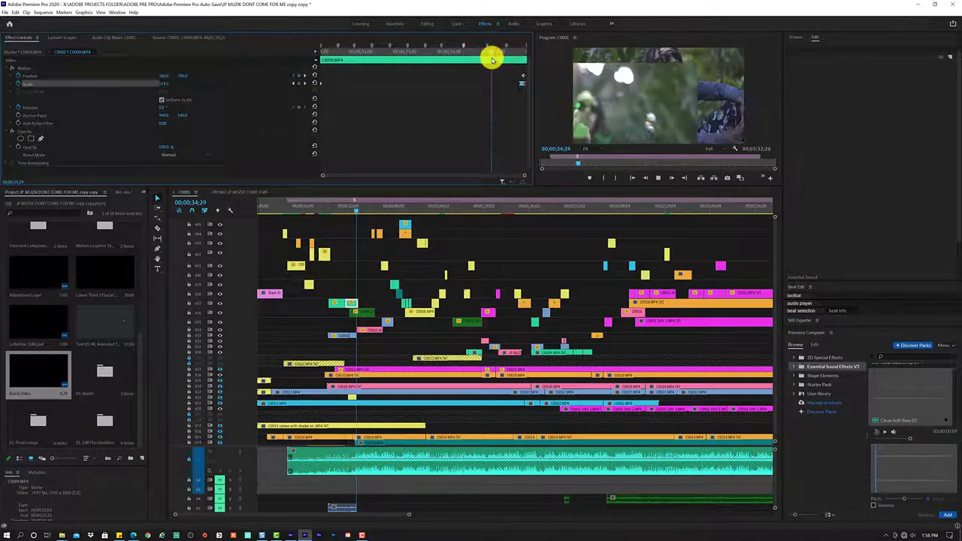
key("space")
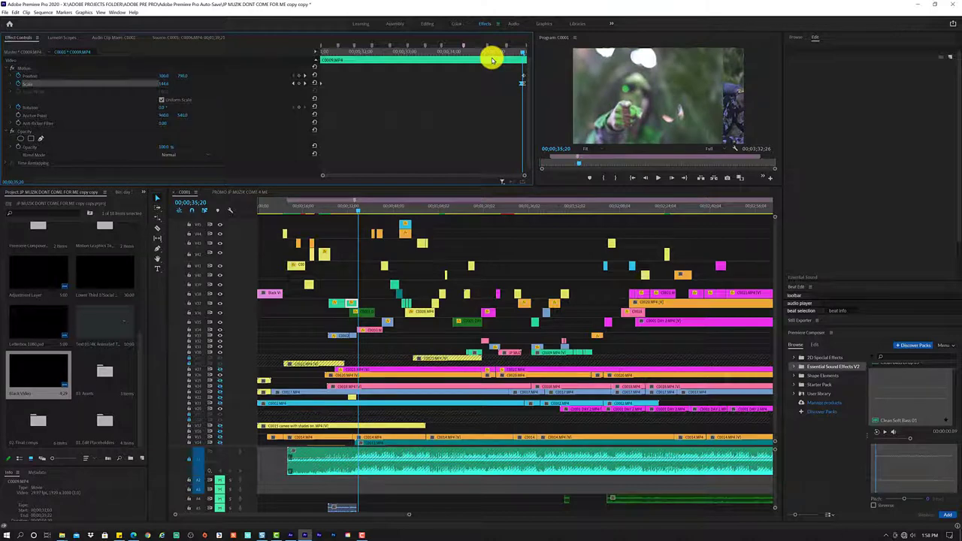
left_click_drag(505, 54, 311, 98)
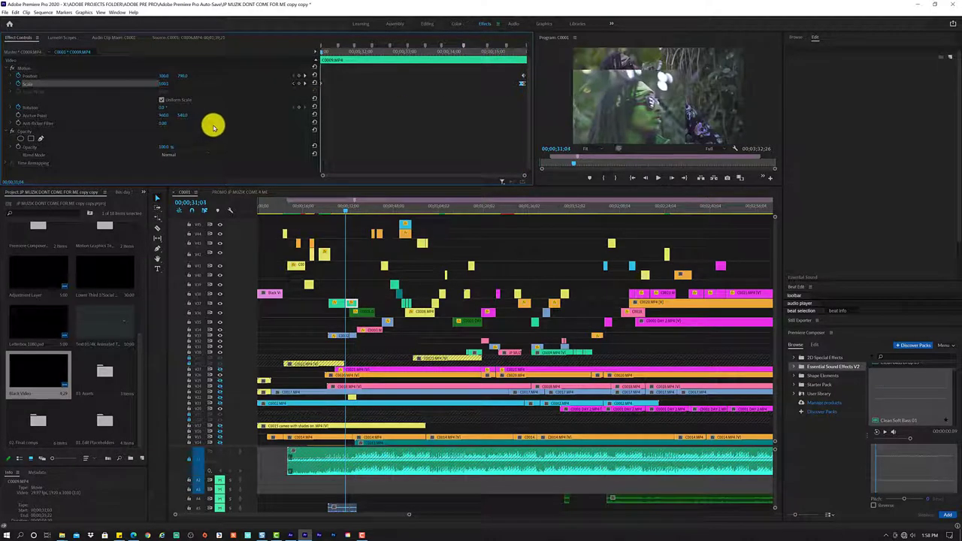
Add a Position keyframe at 35;19, then set Position to 829, 654 at 35;21.
left_click(305, 78)
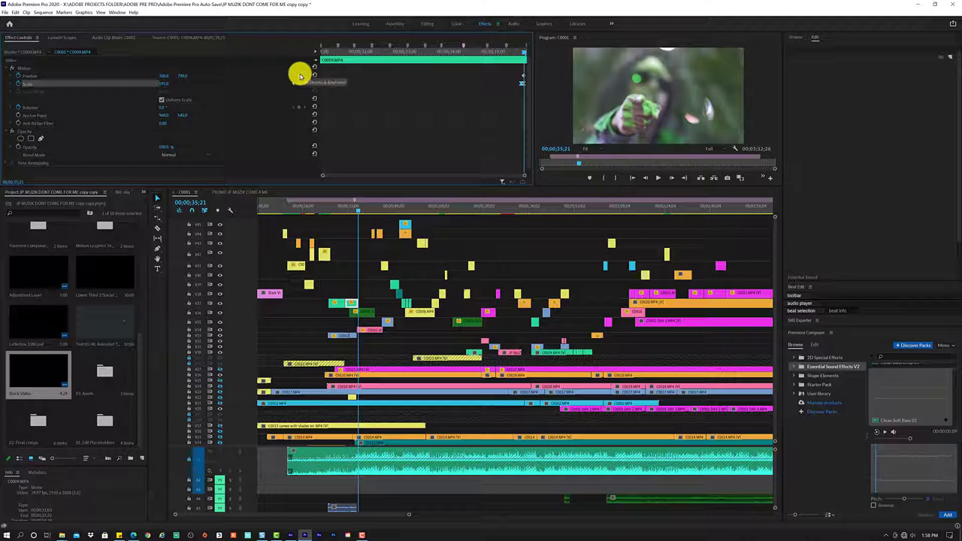
left_click(300, 75)
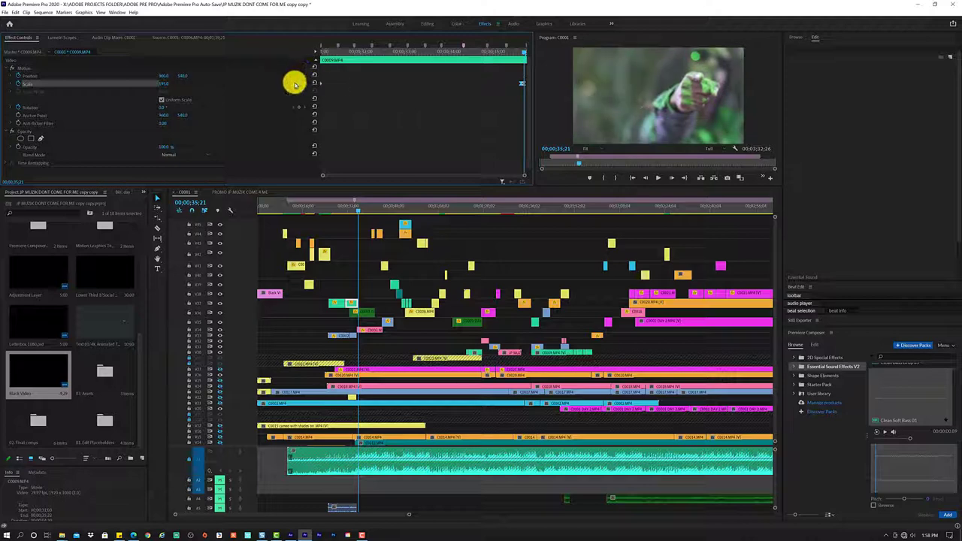
left_click(295, 84)
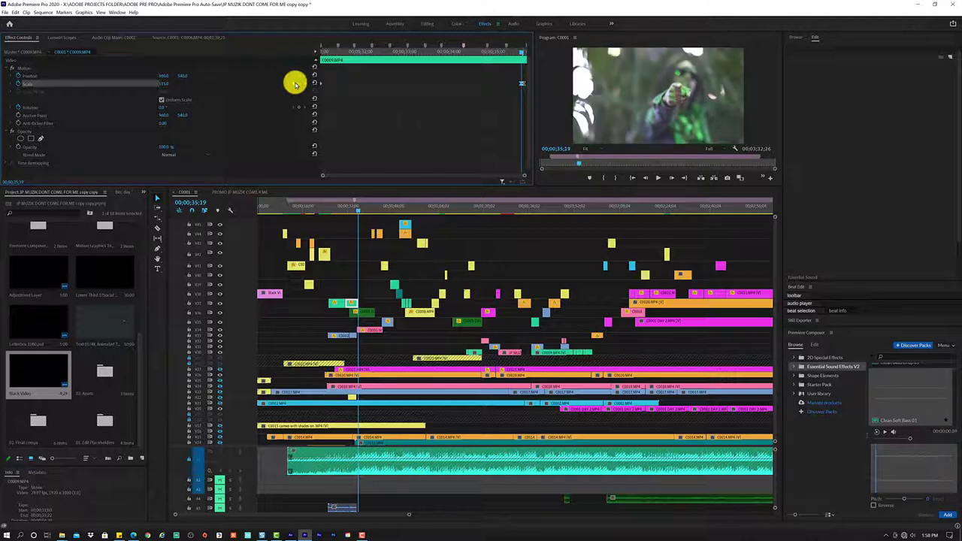
left_click(300, 75)
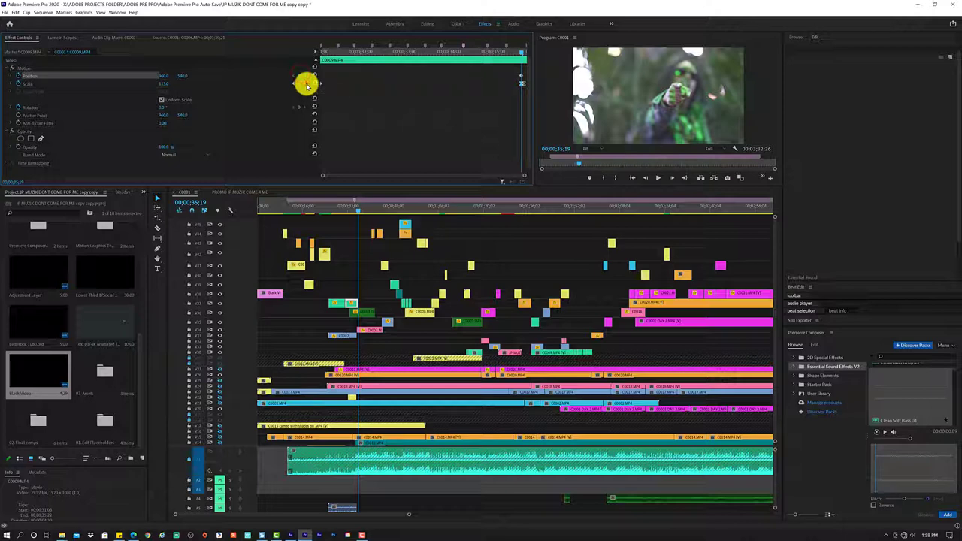
left_click(306, 85)
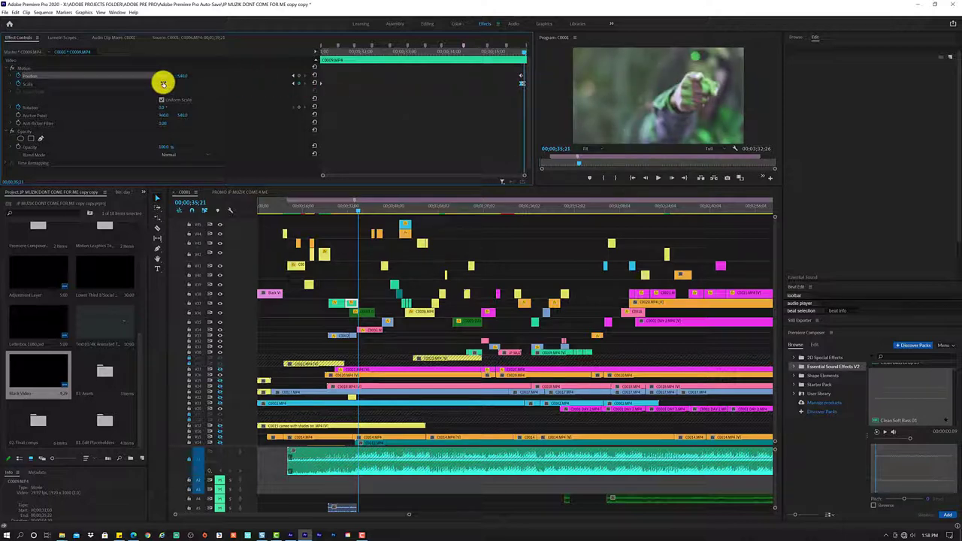
left_click_drag(163, 81, 165, 81)
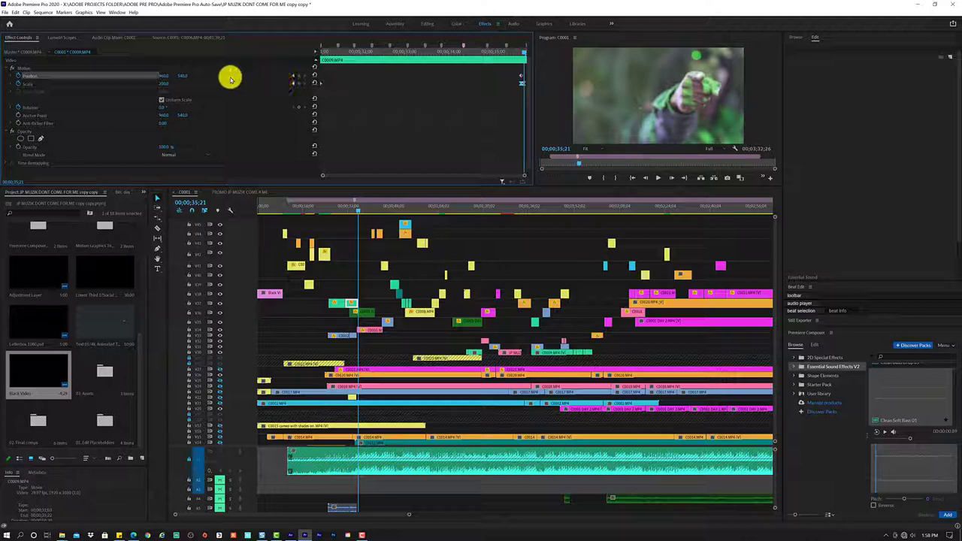
left_click_drag(183, 75, 165, 78)
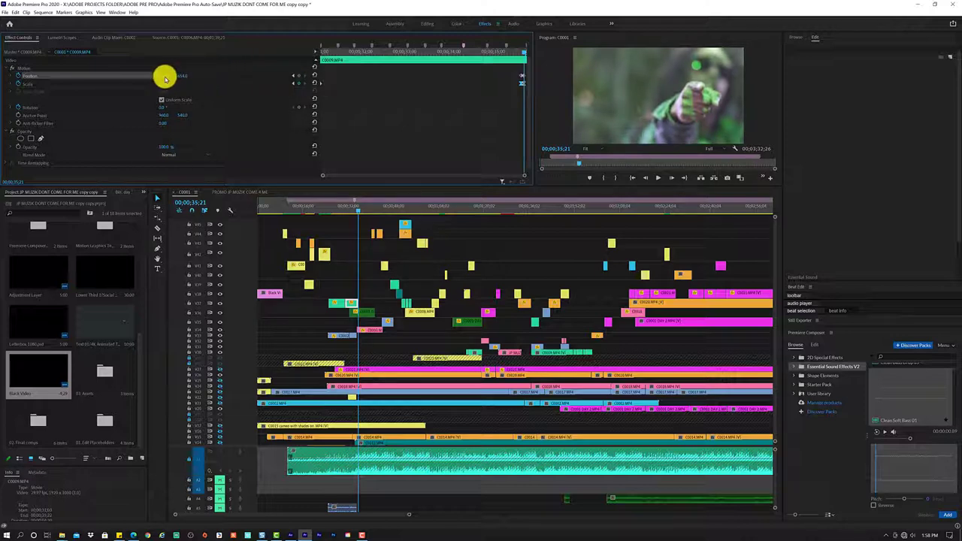
left_click_drag(165, 77, 168, 84)
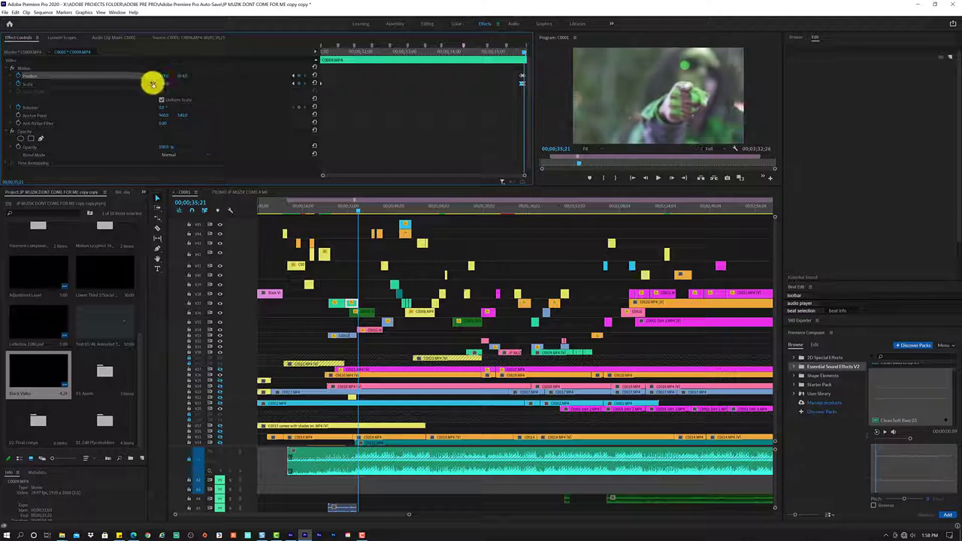
left_click_drag(168, 84, 171, 78)
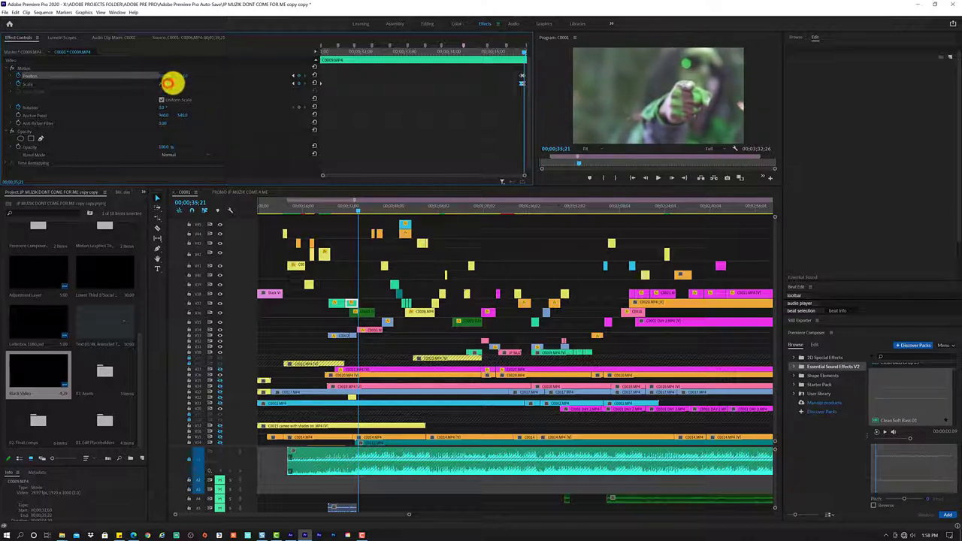
Play back the position move, replaying C0009 from its start.
key("space")
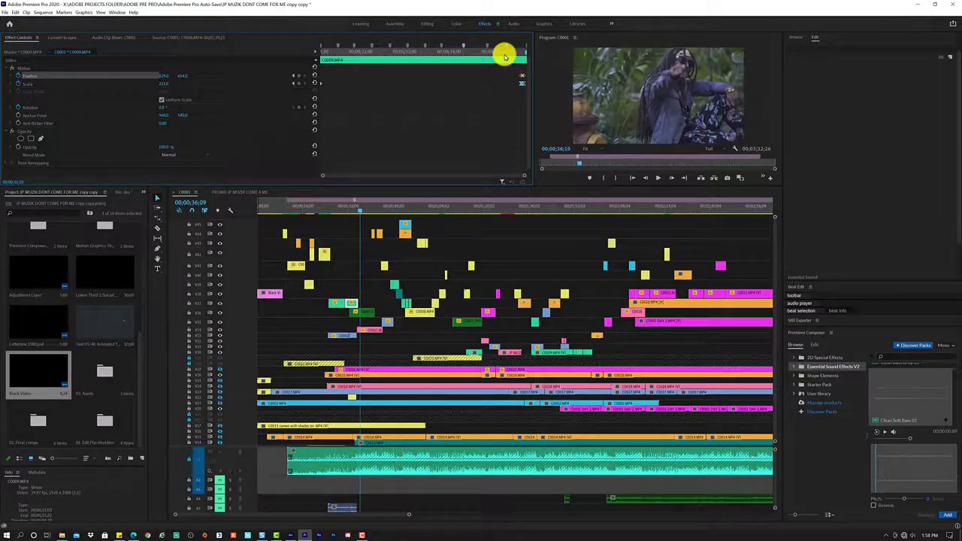
key("space")
left_click(493, 54)
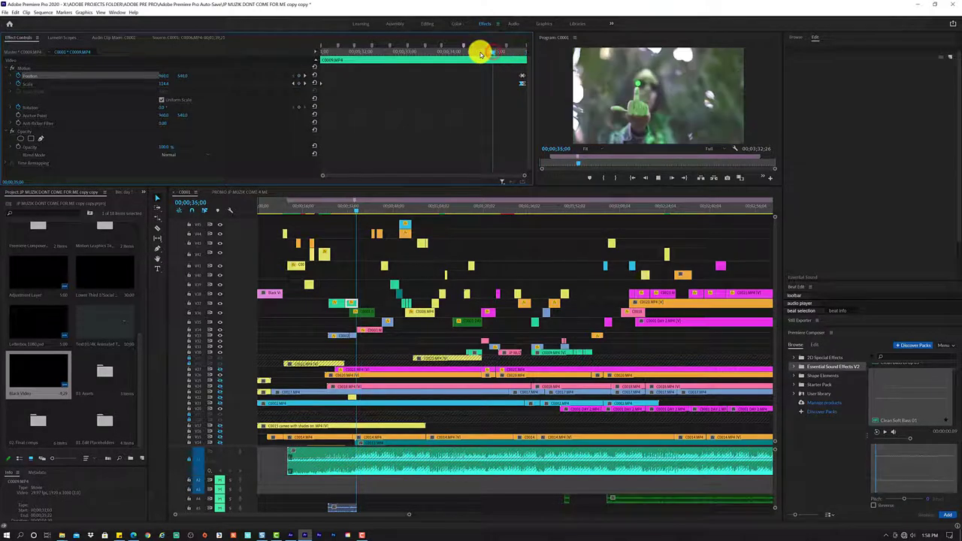
key("space")
key("space")
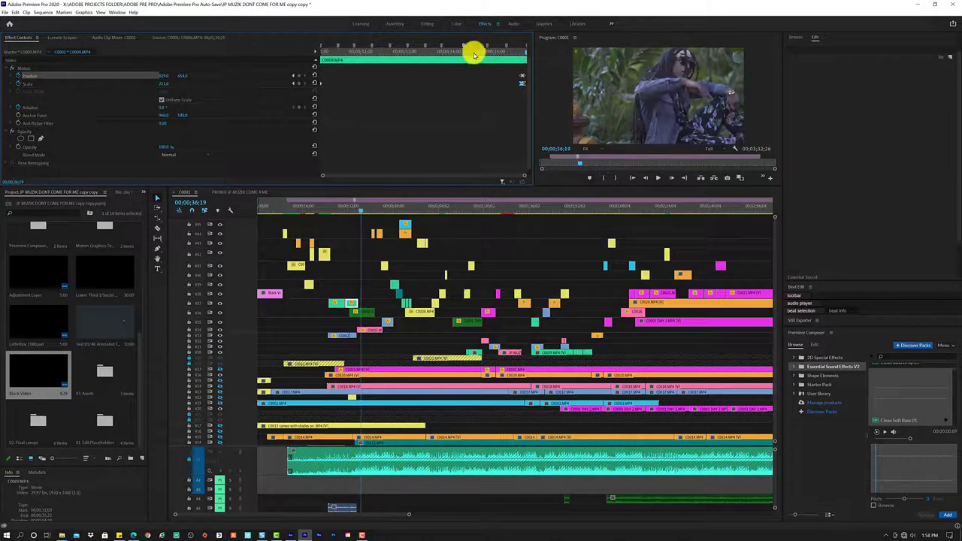
left_click(439, 59)
key("Up")
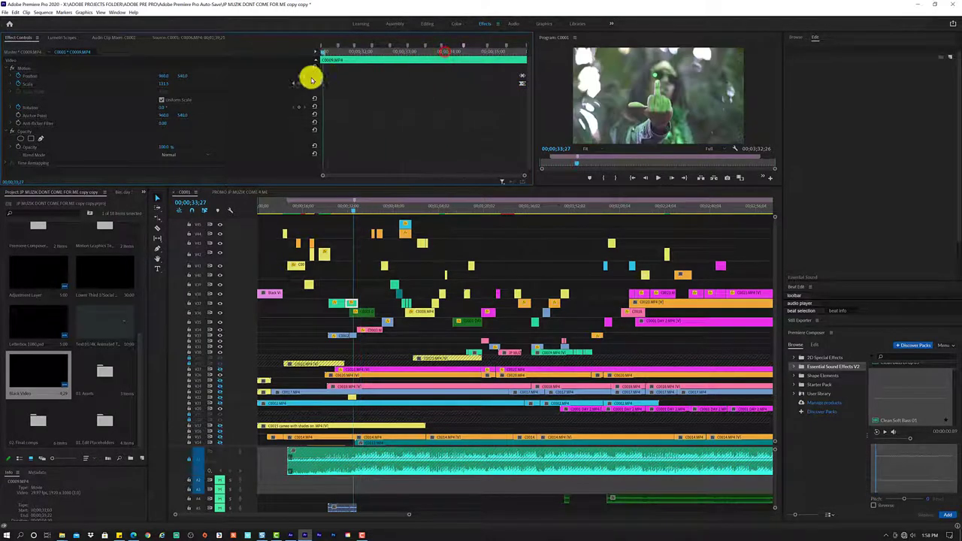
key("space")
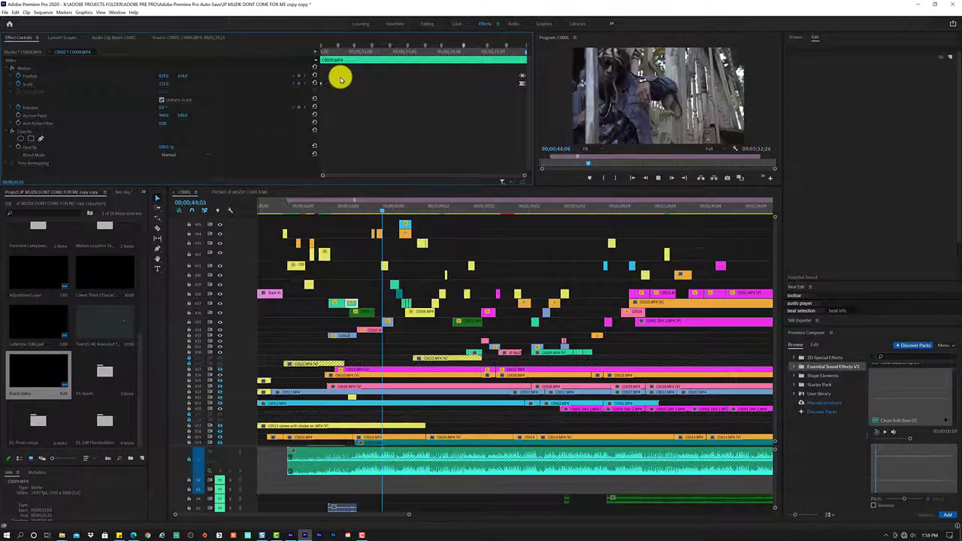
left_click(360, 50)
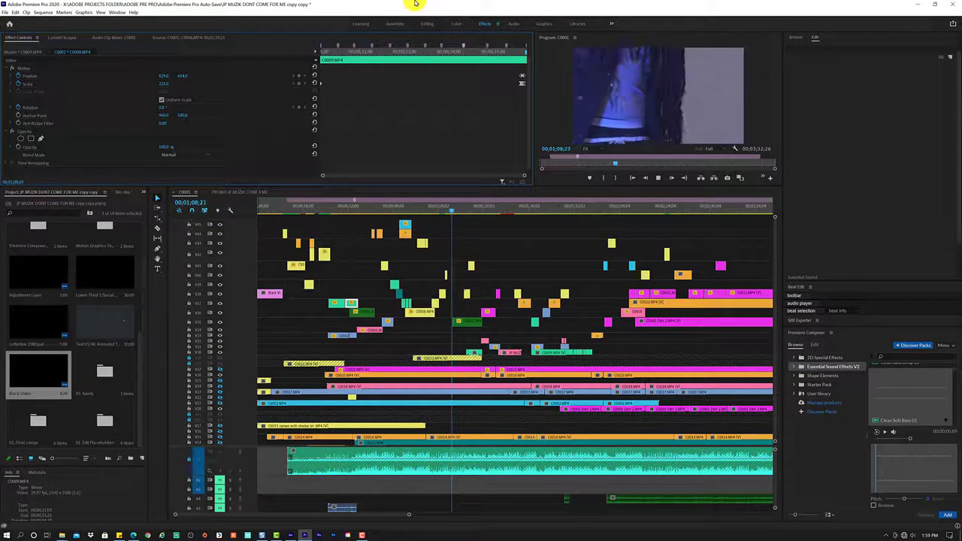
Play from 01;02;26, turn off one video track's output, and review around 01;06;26.
key("space")
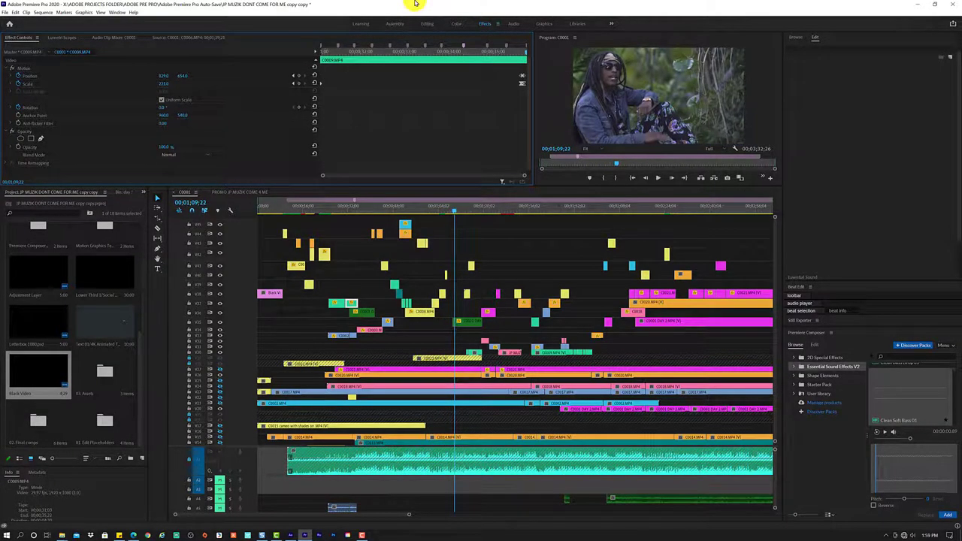
left_click(434, 211)
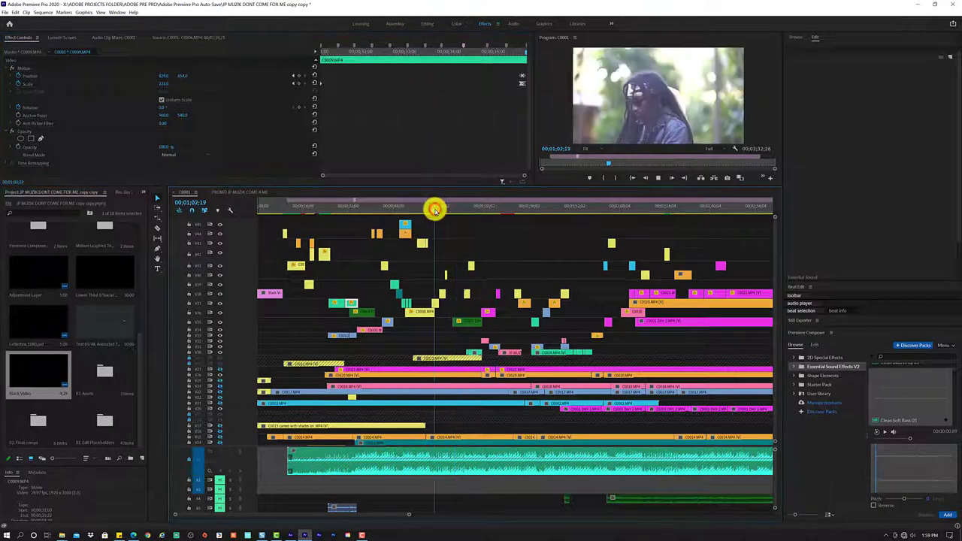
key("space")
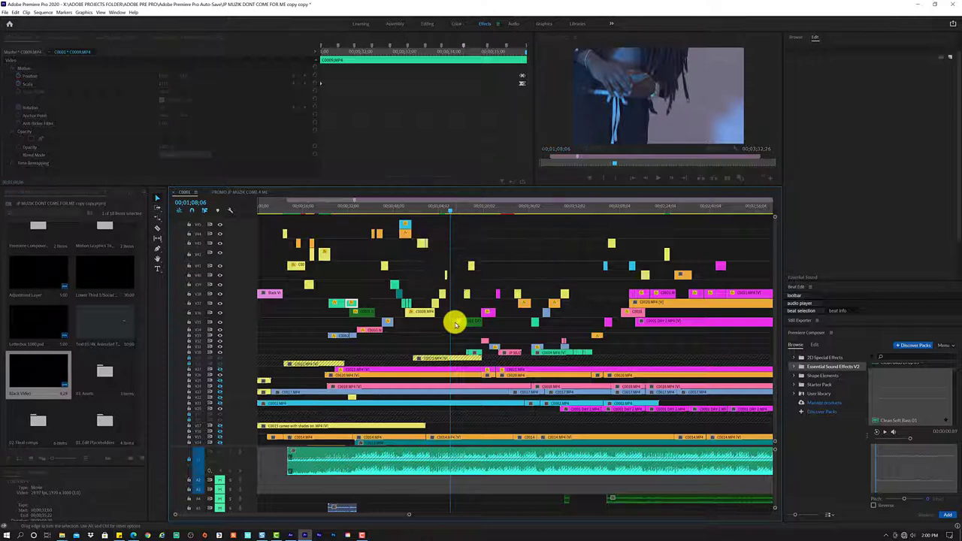
left_click(220, 375)
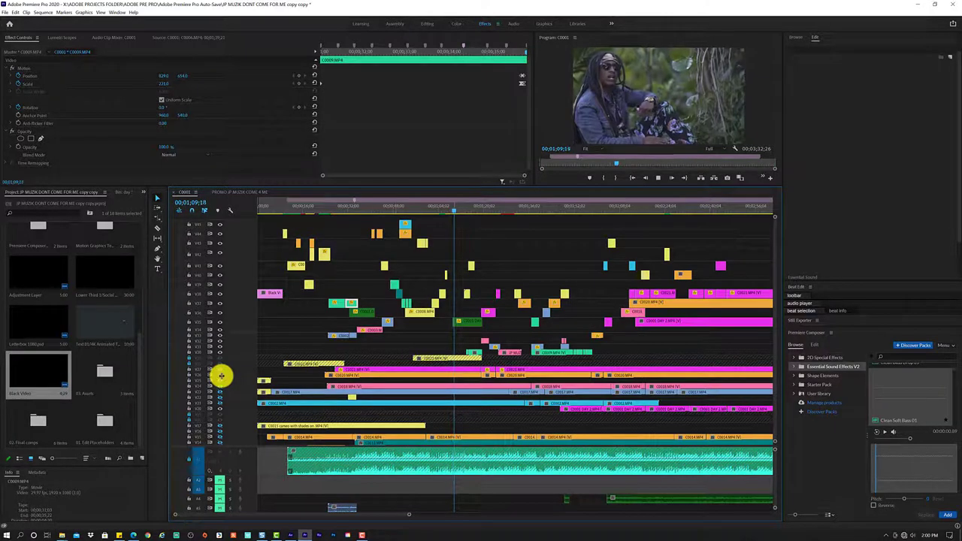
left_click(446, 207)
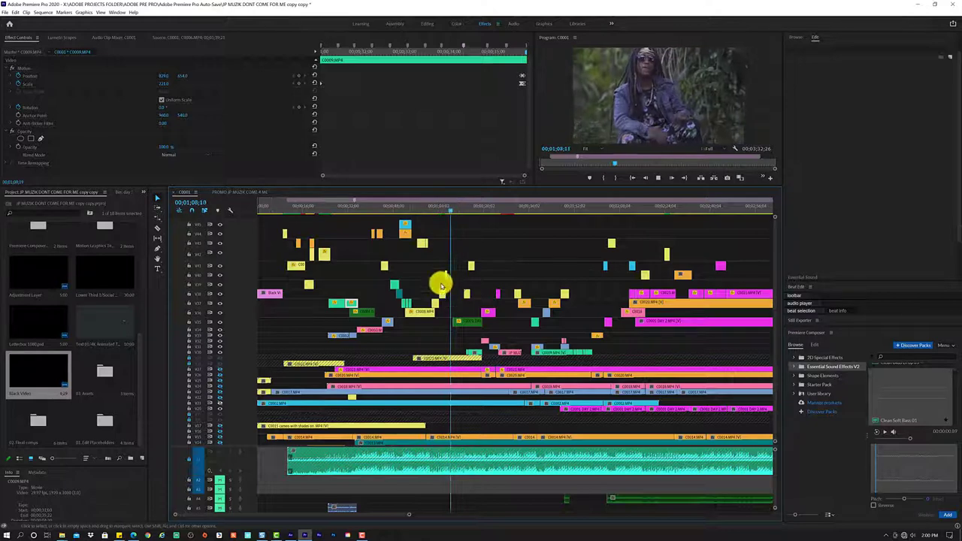
key("space")
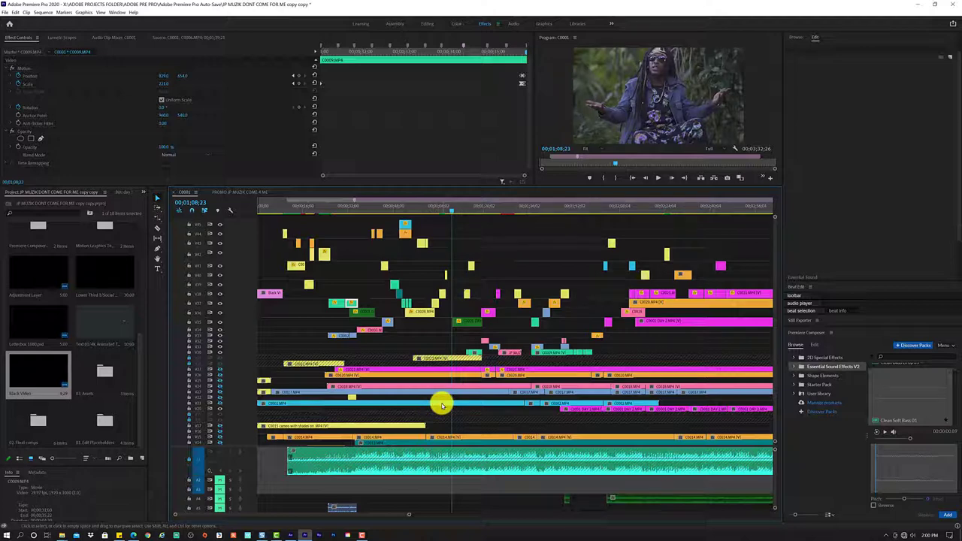
Razor the C0002 clip and move its right-hand piece up one video track.
double_click(442, 405)
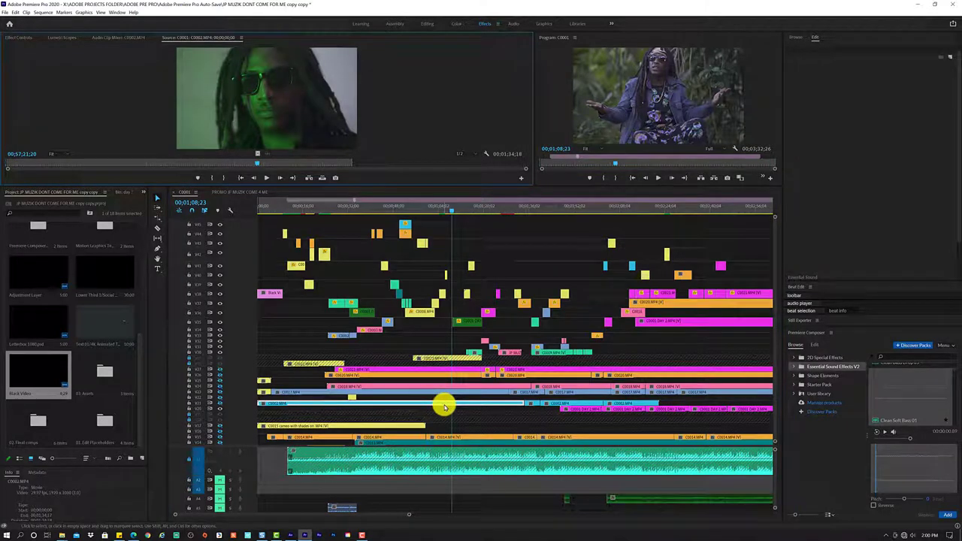
key("c")
left_click(444, 406)
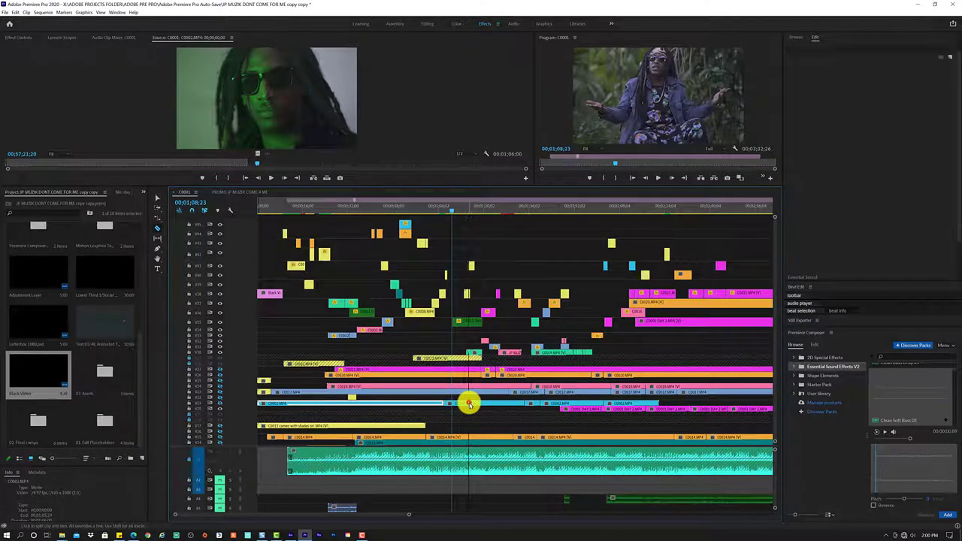
key("v")
left_click(461, 406)
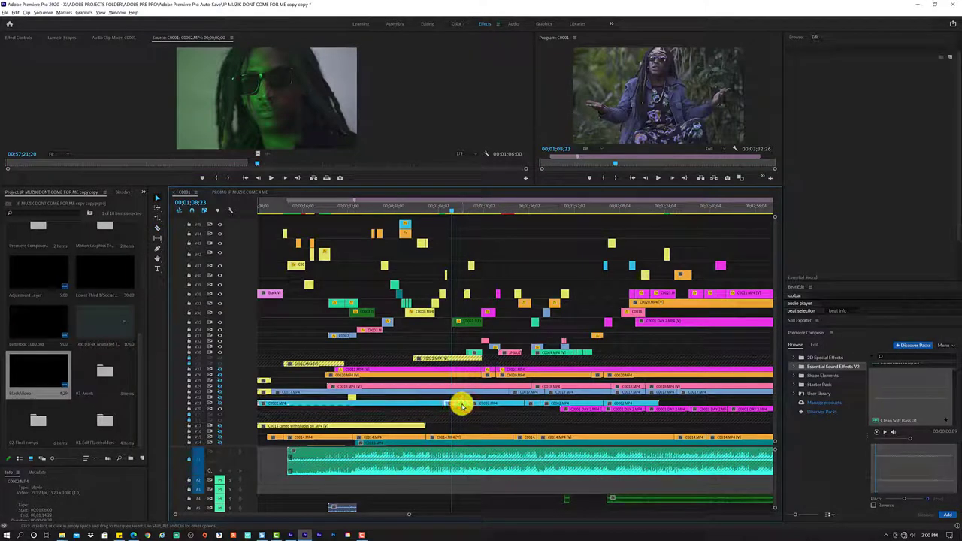
left_click_drag(460, 405, 490, 237)
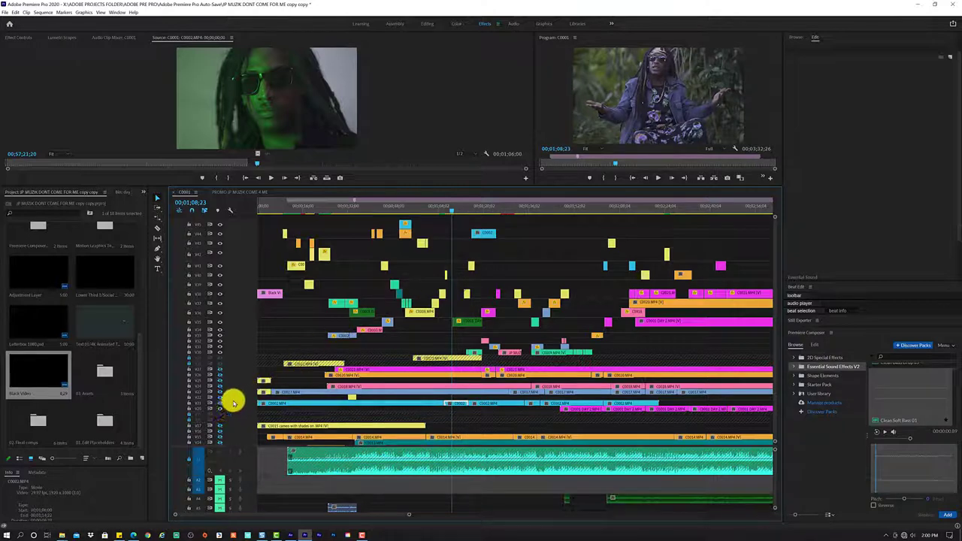
Lift another clip from a lower track onto a higher video track.
scroll(236, 399, "down", 3)
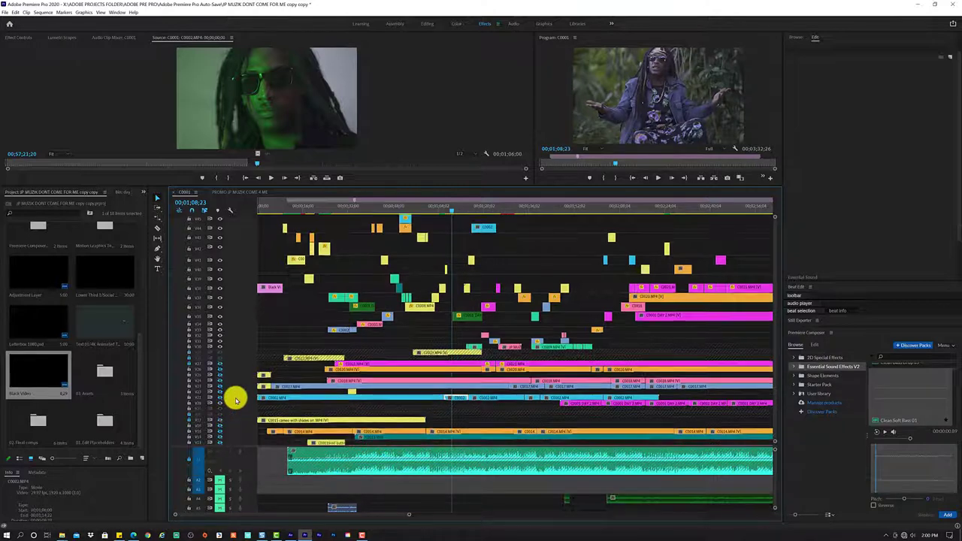
scroll(235, 398, "down", 2)
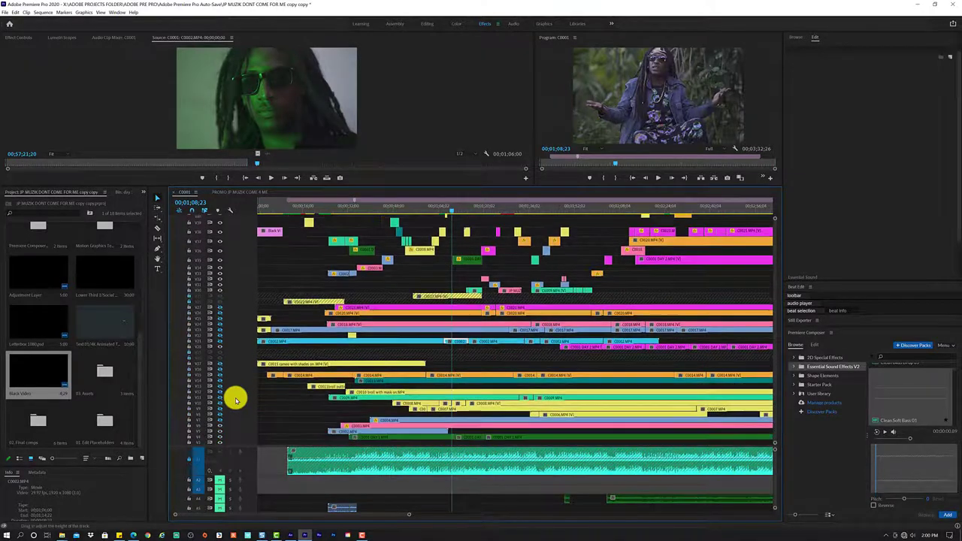
scroll(235, 398, "down", 1)
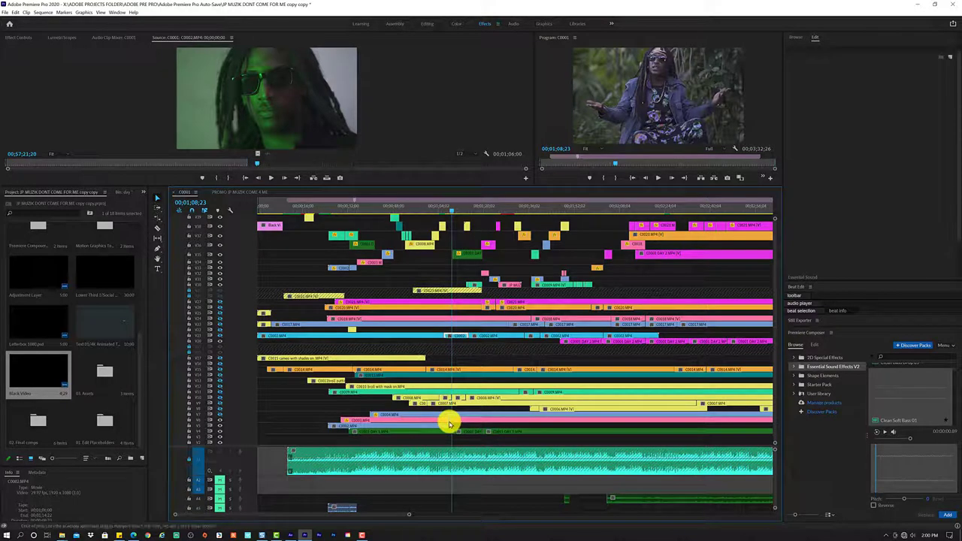
key("c")
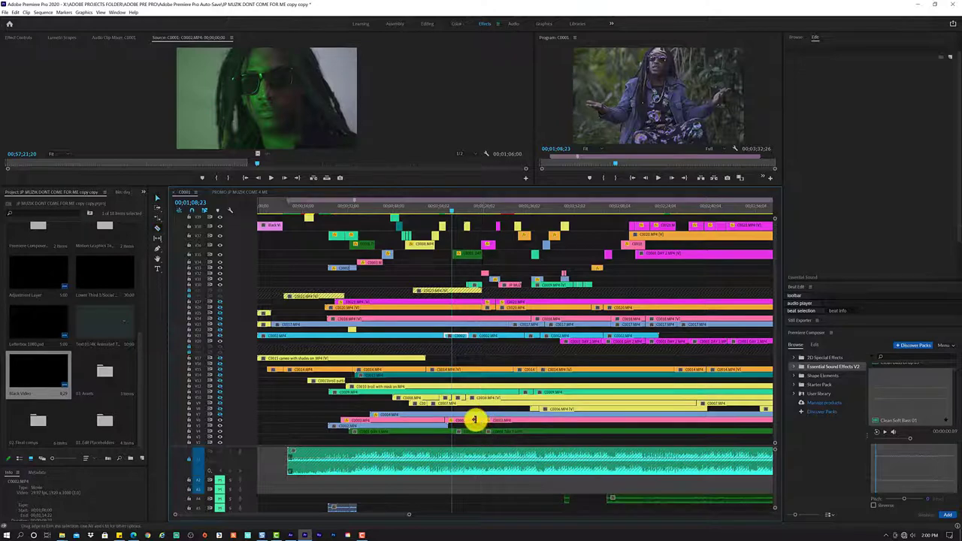
left_click_drag(475, 422, 464, 268)
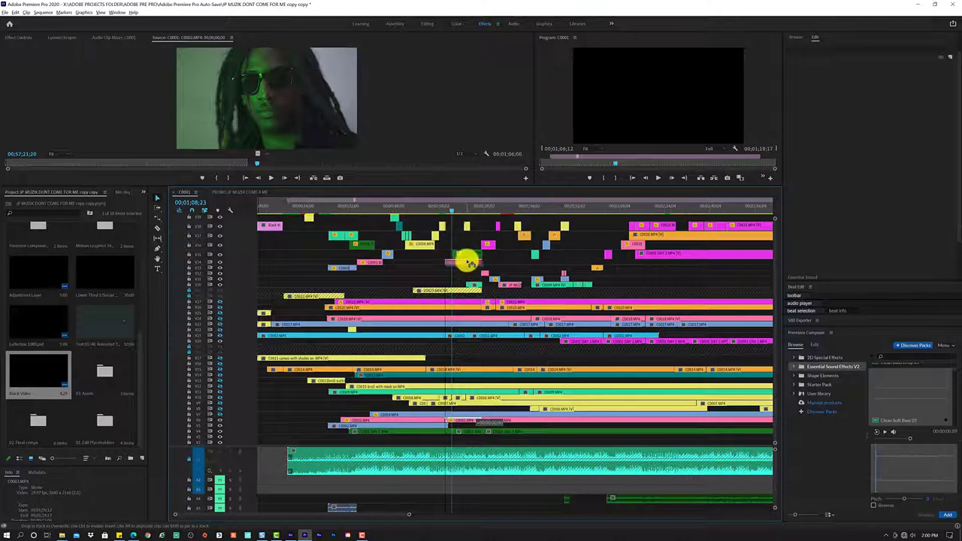
left_click_drag(463, 268, 462, 261)
left_click_drag(443, 211, 441, 209)
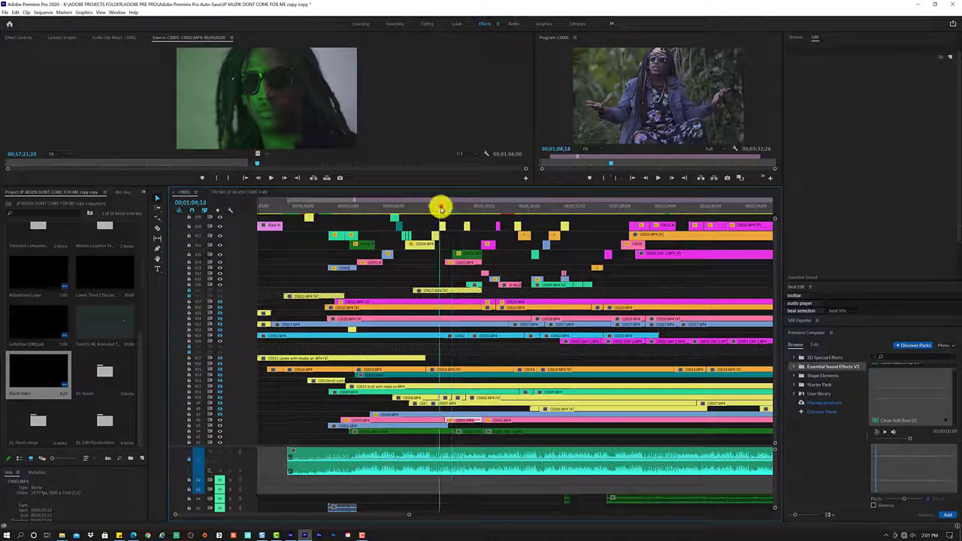
key("space")
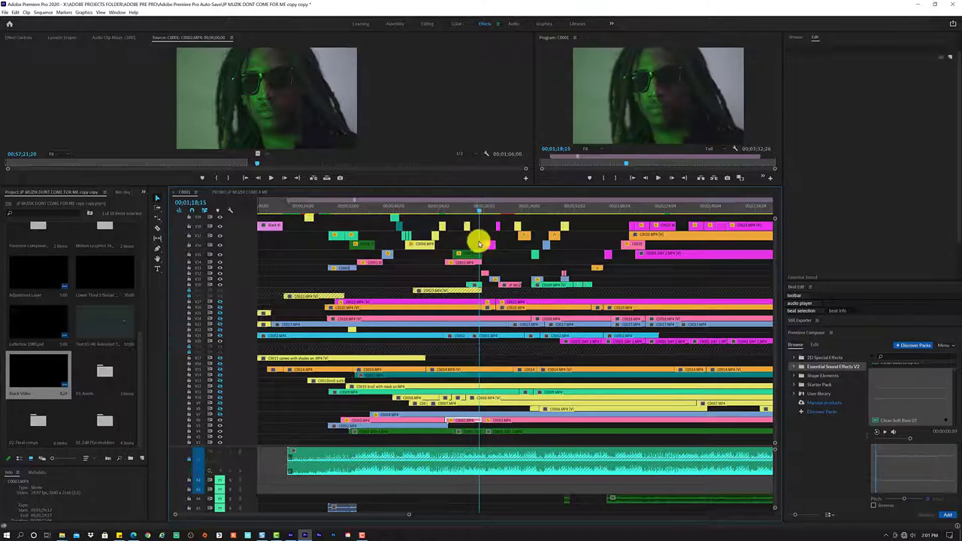
key("space")
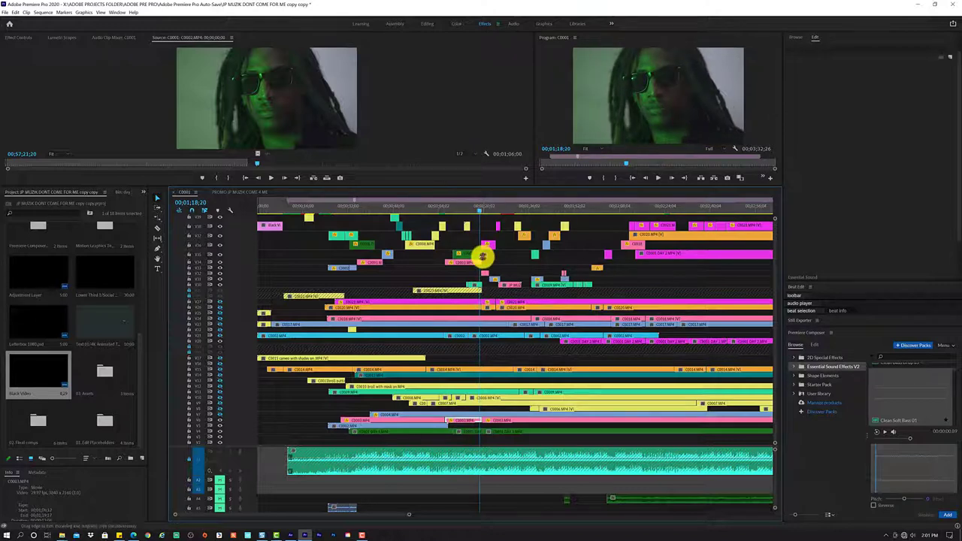
scroll(483, 256, "up", 1)
scroll(483, 256, "up", 1)
scroll(483, 259, "up", 1)
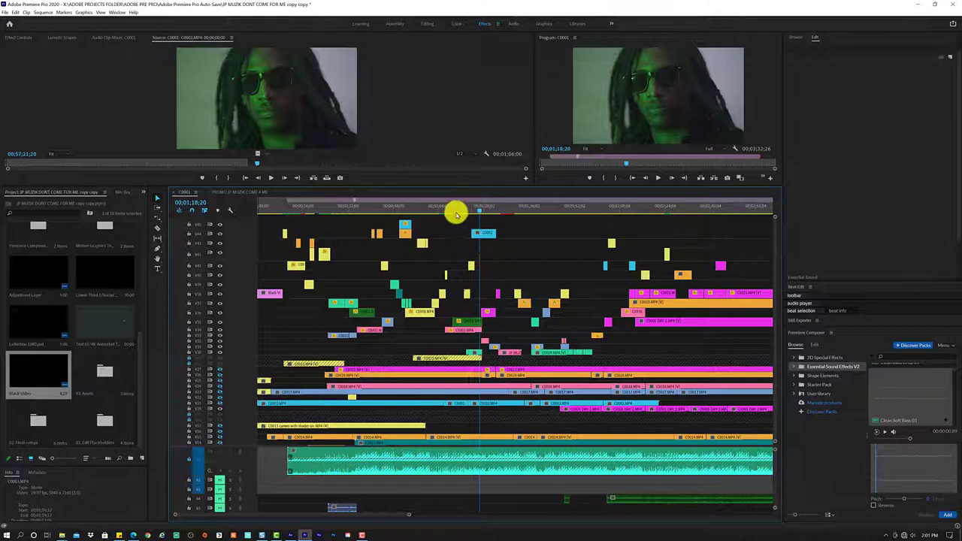
key("space")
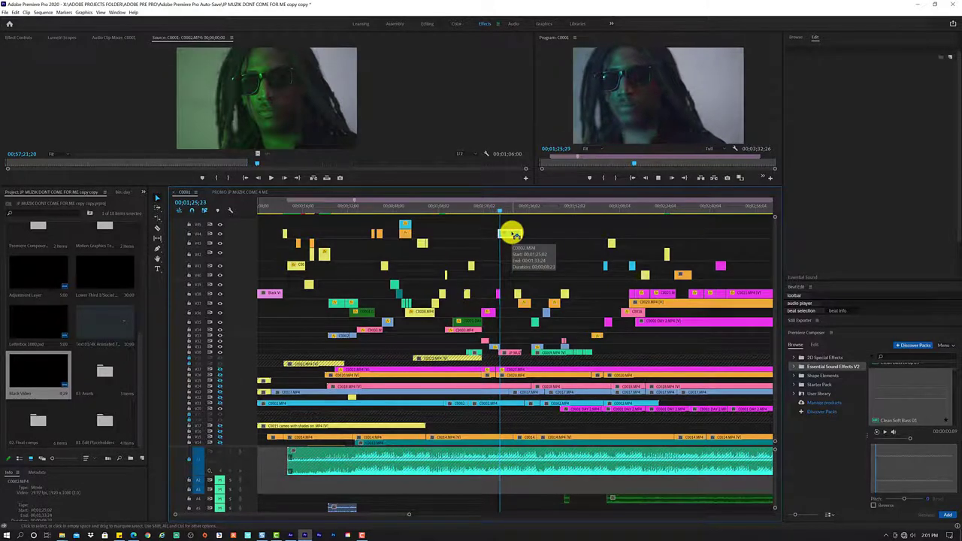
Select the short top-track C0002 clip and show its Motion settings in Effect Controls.
key("space")
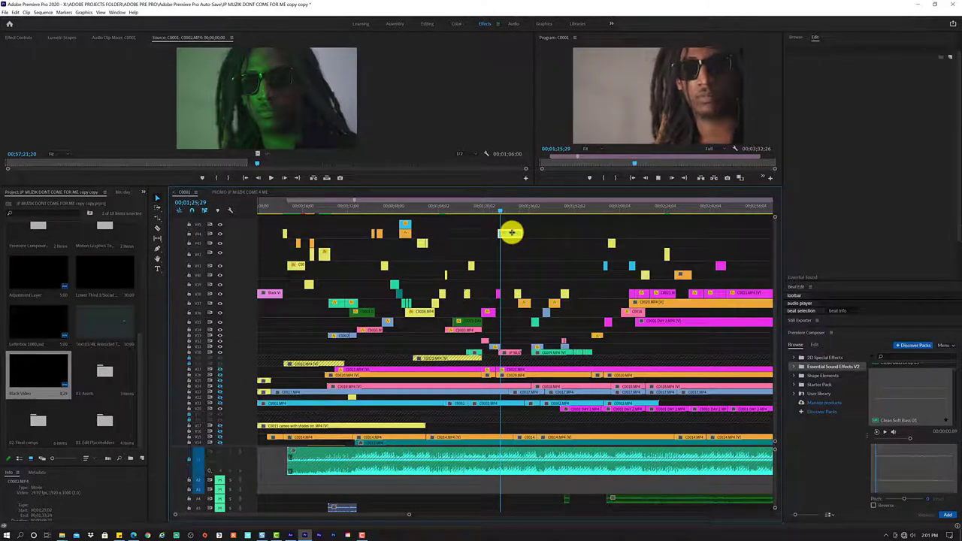
left_click(509, 232)
left_click_drag(500, 210, 496, 213)
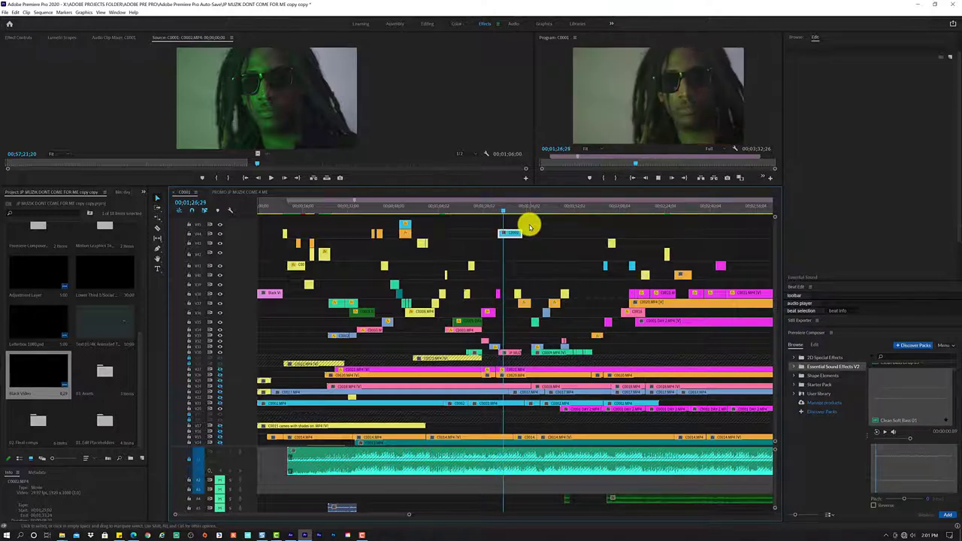
key("space")
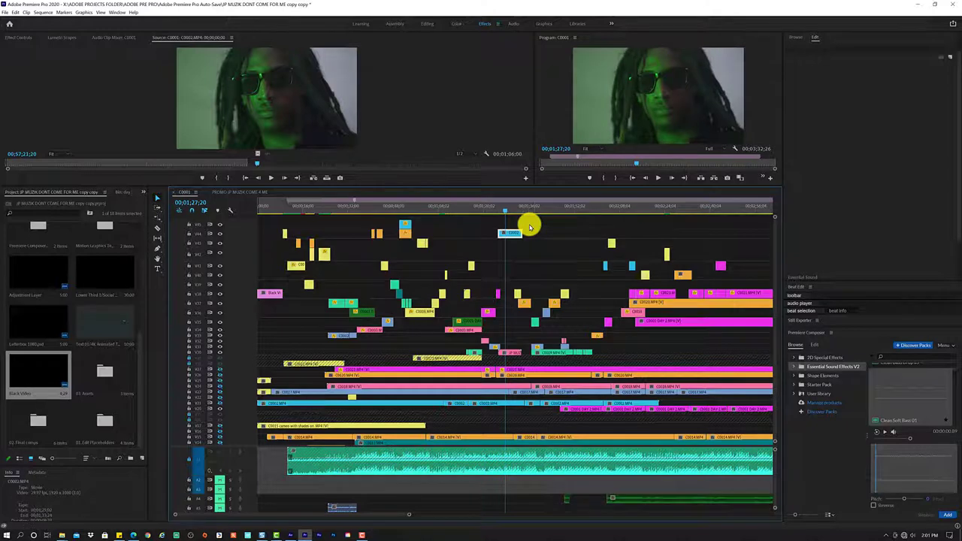
left_click(10, 35)
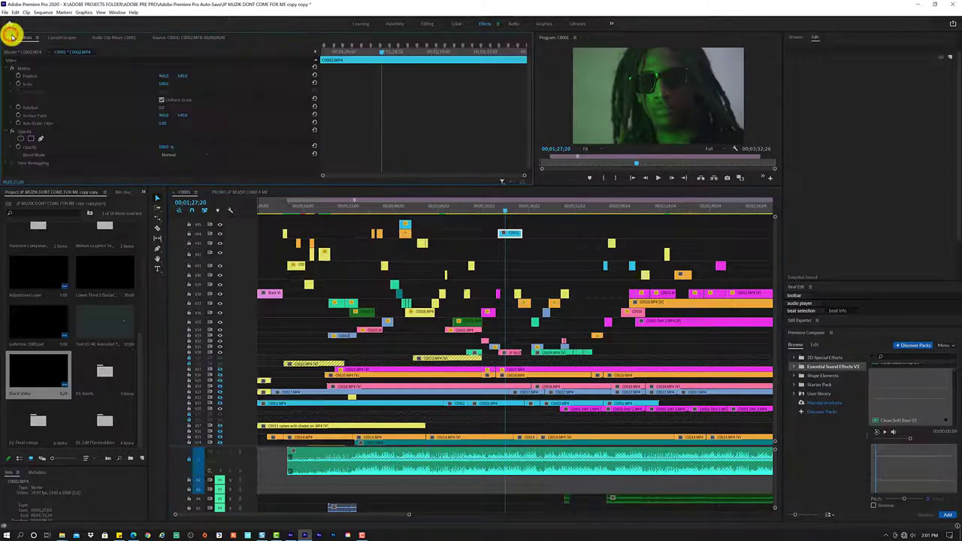
left_click_drag(456, 208, 404, 215)
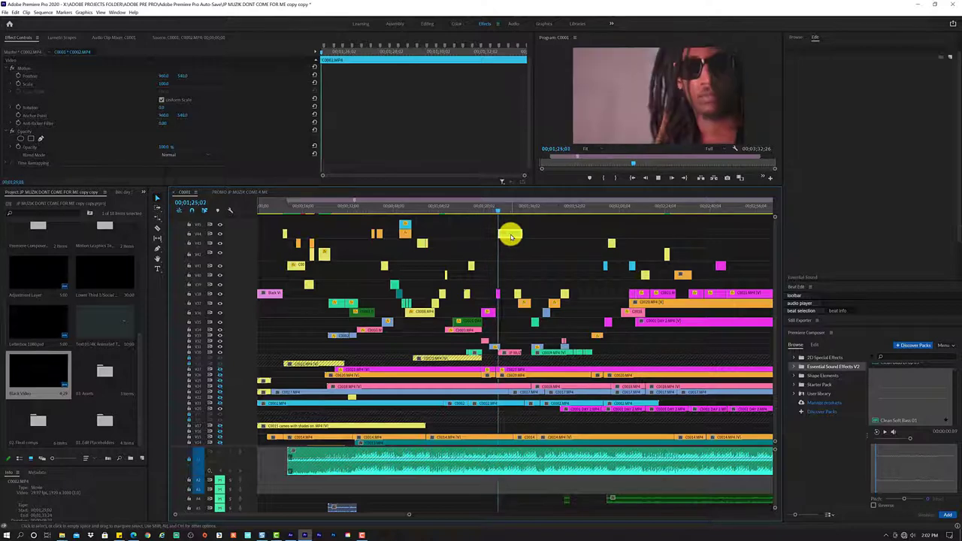
Slide the short top-track C0002 clip later and play through it to check timing.
key("space")
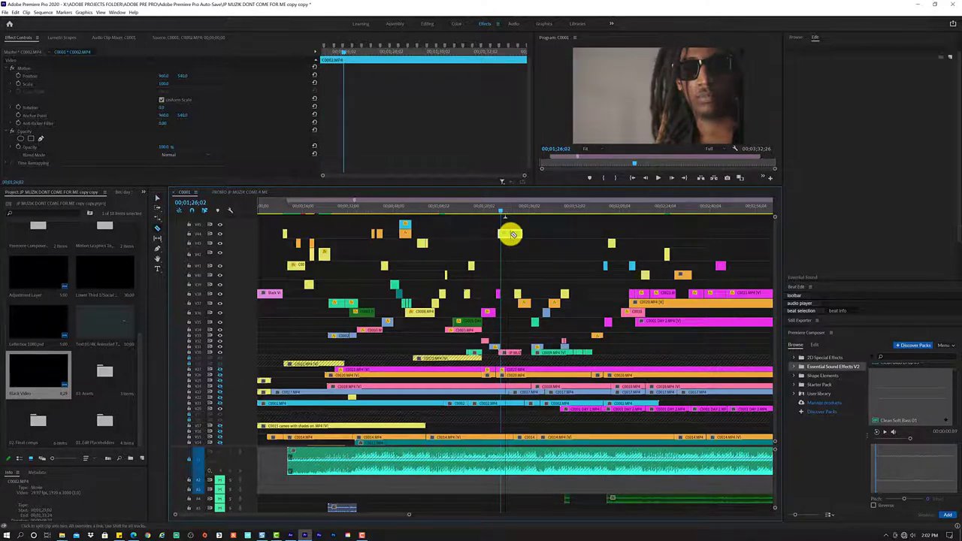
left_click_drag(516, 234, 540, 235)
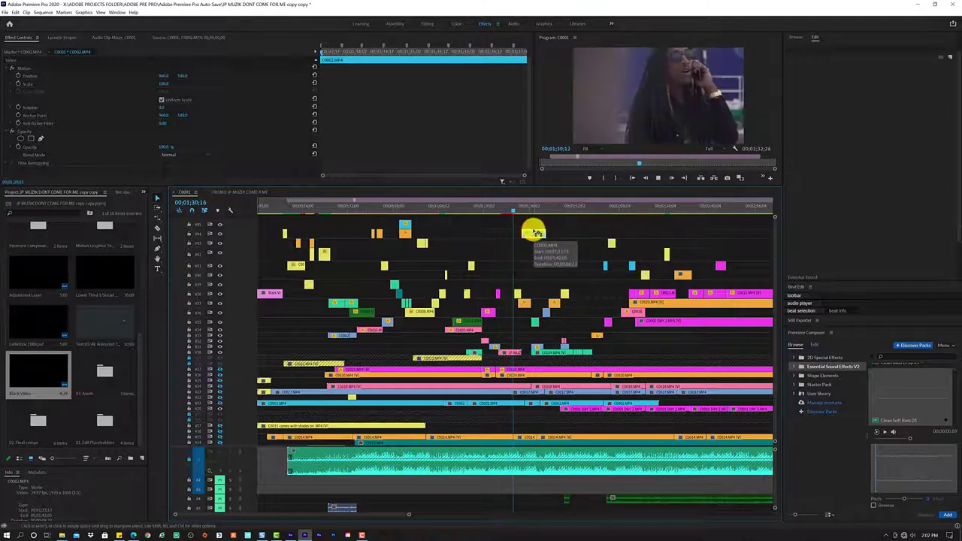
key("space")
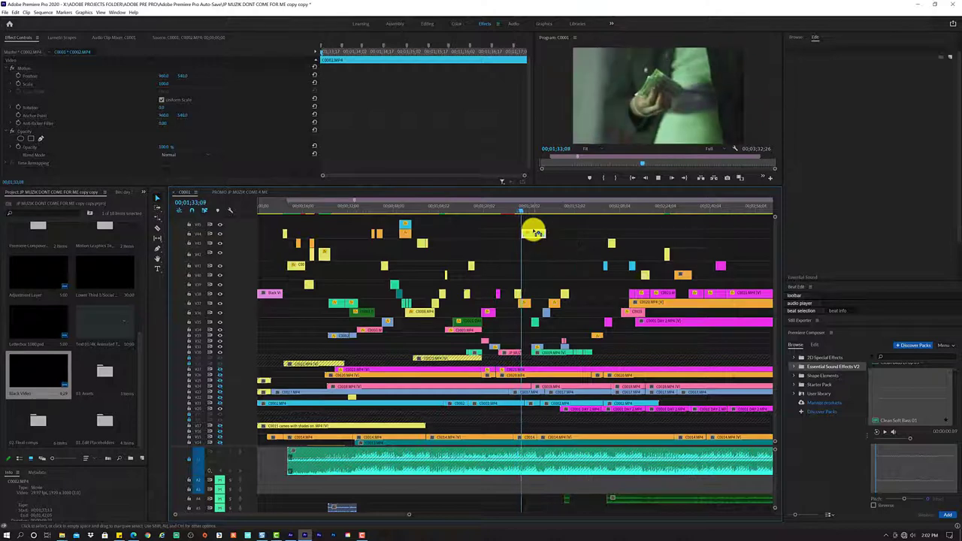
key("space")
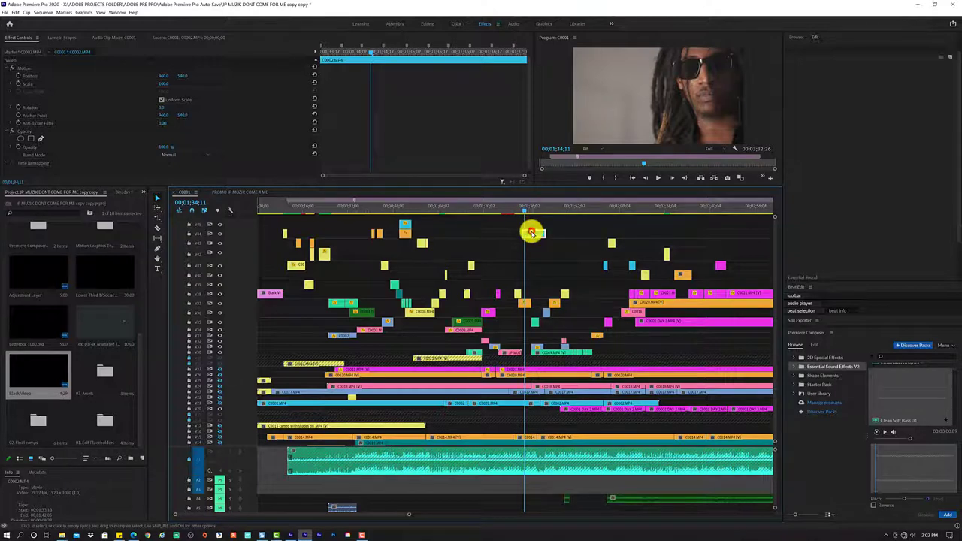
Scrub Position Y to lower the clip's picture, then readjust the clip on the track.
mouse_move(180, 75)
left_mouse_down()
mouse_move(384, 50)
mouse_move(236, 69)
left_mouse_up()
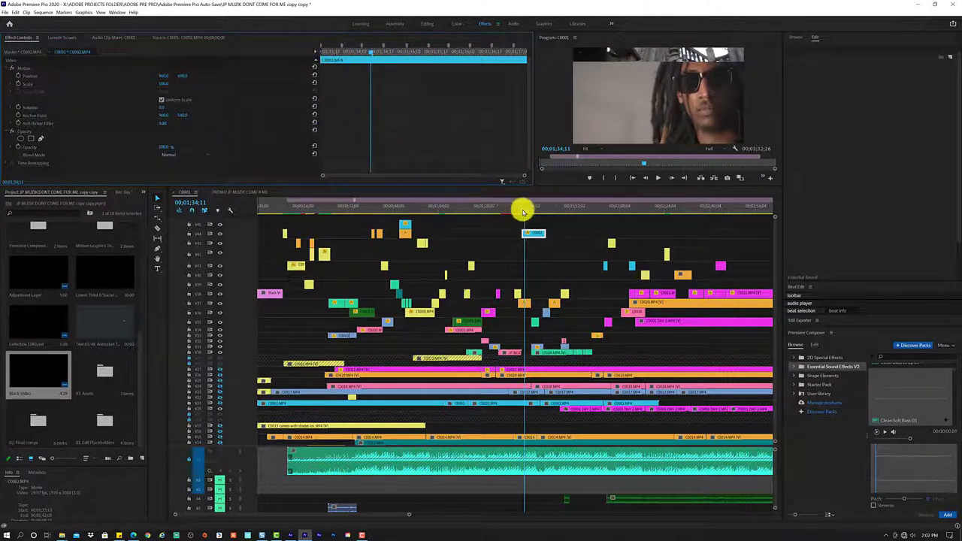
left_click_drag(520, 210, 522, 234)
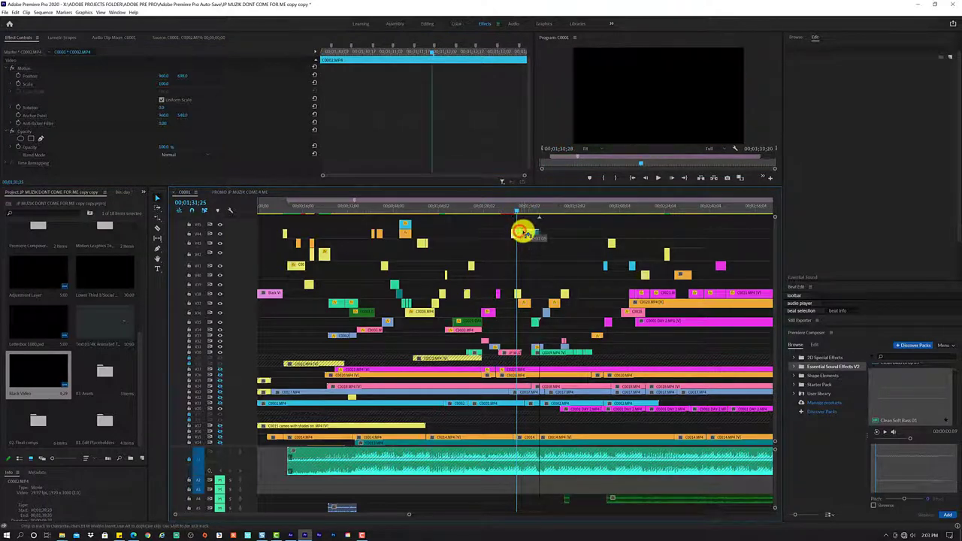
left_click_drag(524, 234, 522, 234)
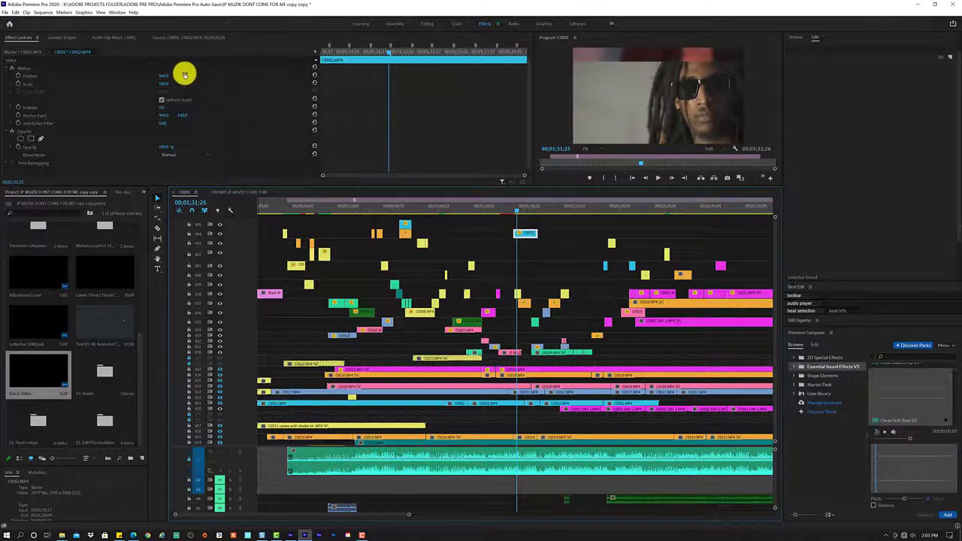
Scrub C0002's Position X to about 1735 and adjust Position Y.
left_click_drag(183, 75, 296, 58)
left_click_drag(164, 75, 455, 60)
mouse_move(185, 75)
left_mouse_down()
mouse_move(245, 73)
mouse_move(163, 76)
mouse_move(30, 108)
mouse_move(130, 85)
left_mouse_up()
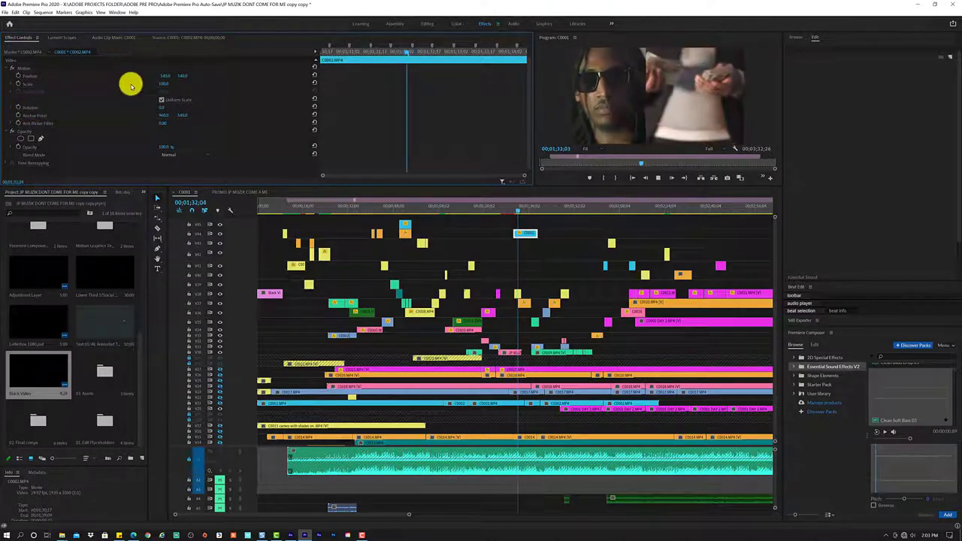
Preview the split screen, nudging the short clip along the top track and replaying.
left_click(518, 209)
left_click_drag(518, 210, 511, 208)
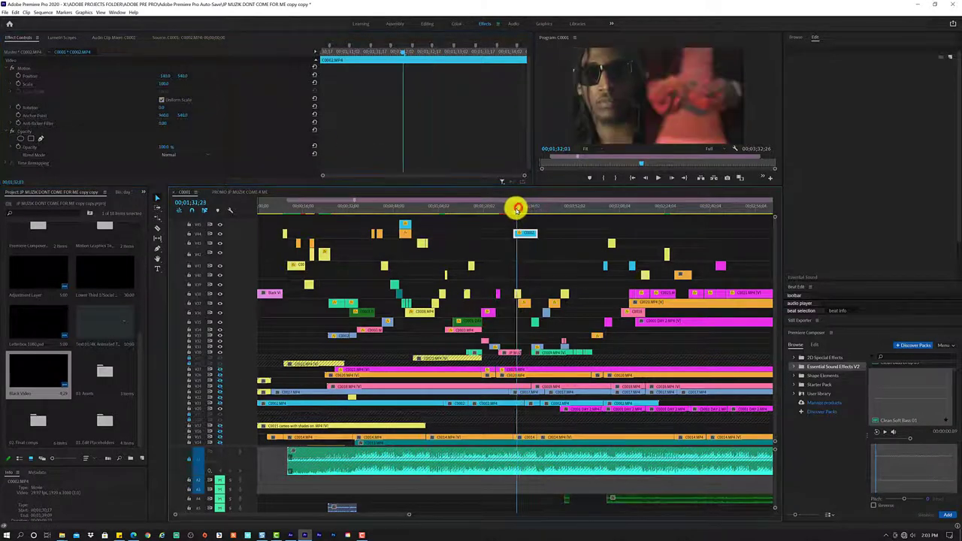
key("space")
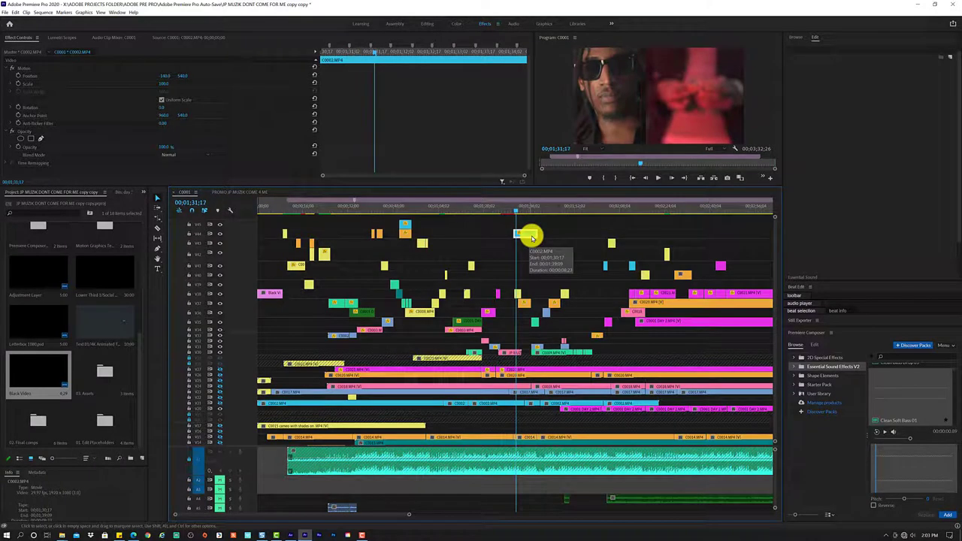
left_click_drag(532, 238, 531, 236)
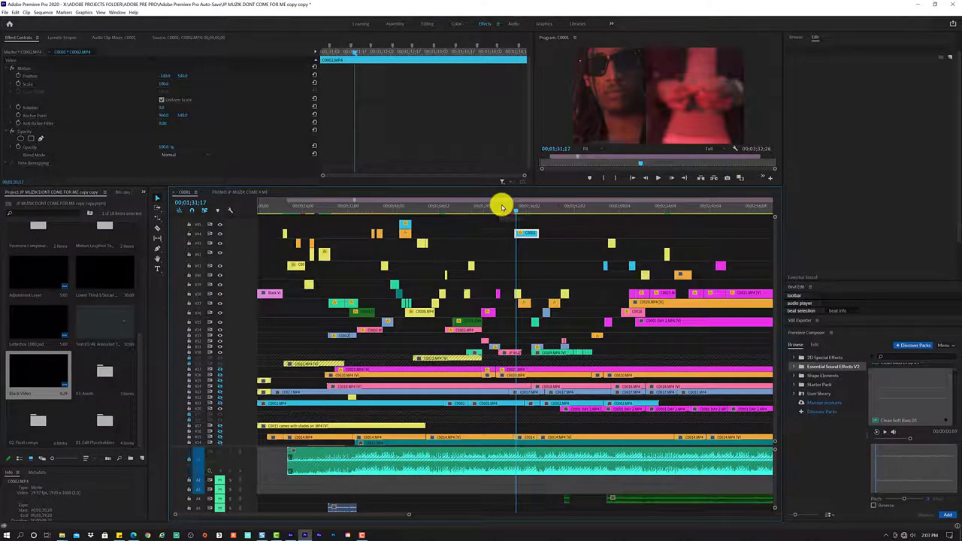
left_click(501, 207)
key("space")
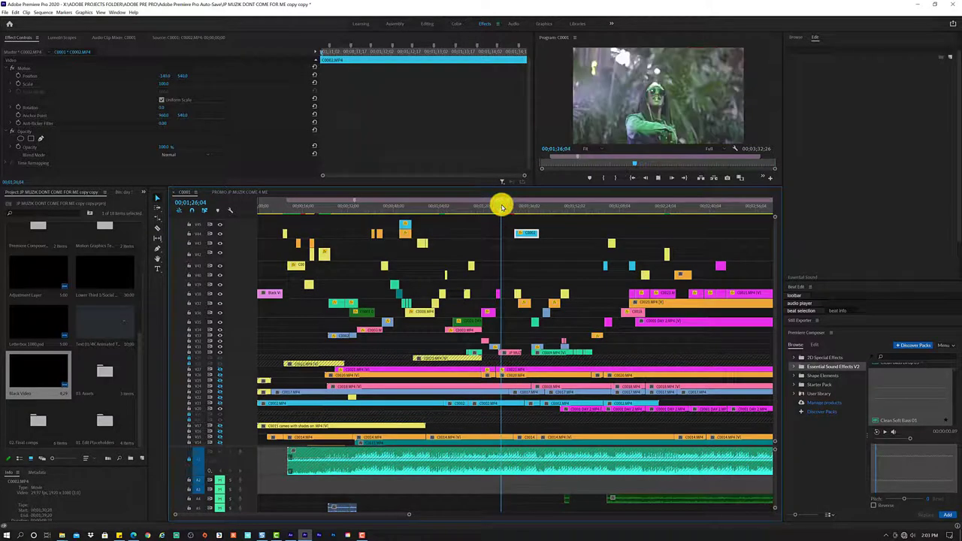
Place C0002 on an upper video track near 01;32 and review playback from about 01;30.
key("space")
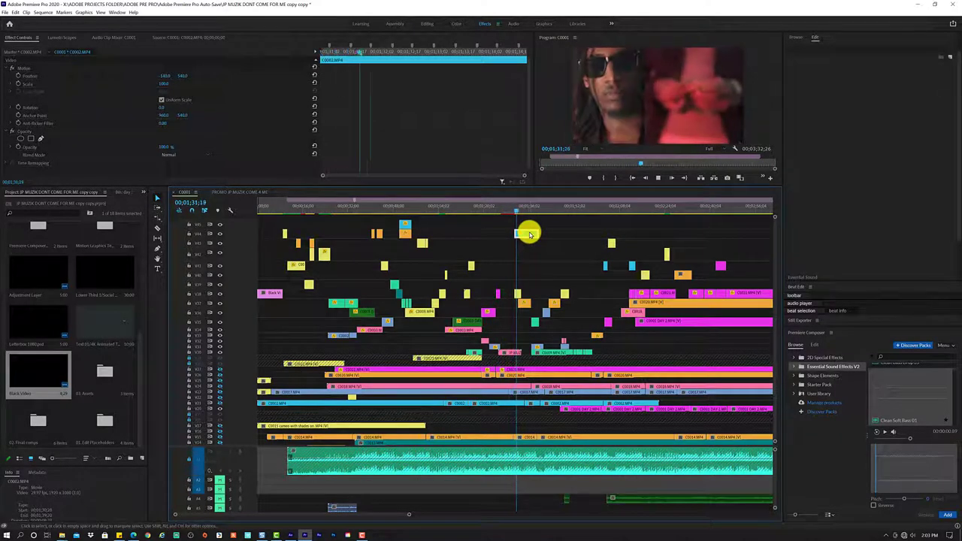
key("space")
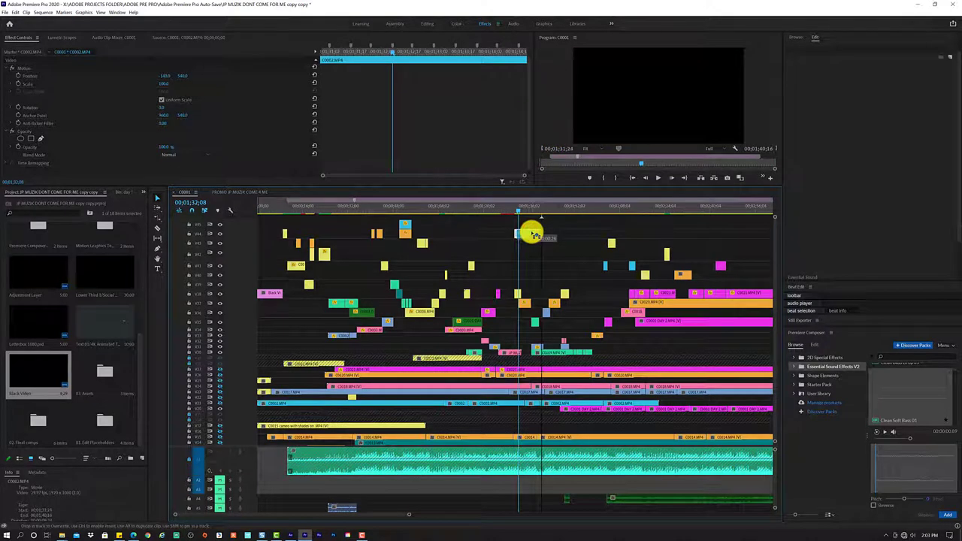
left_click_drag(532, 235, 529, 235)
left_click(509, 212)
key("space")
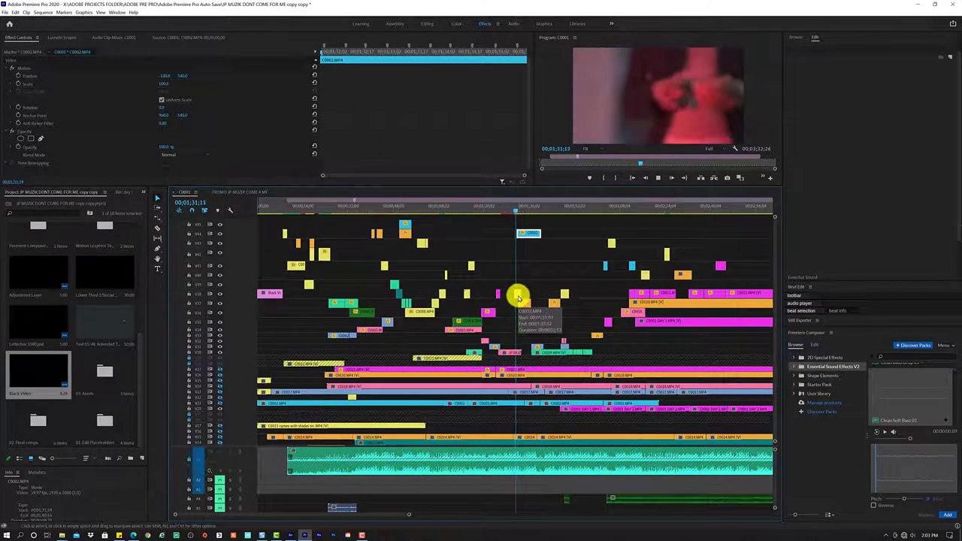
key("space")
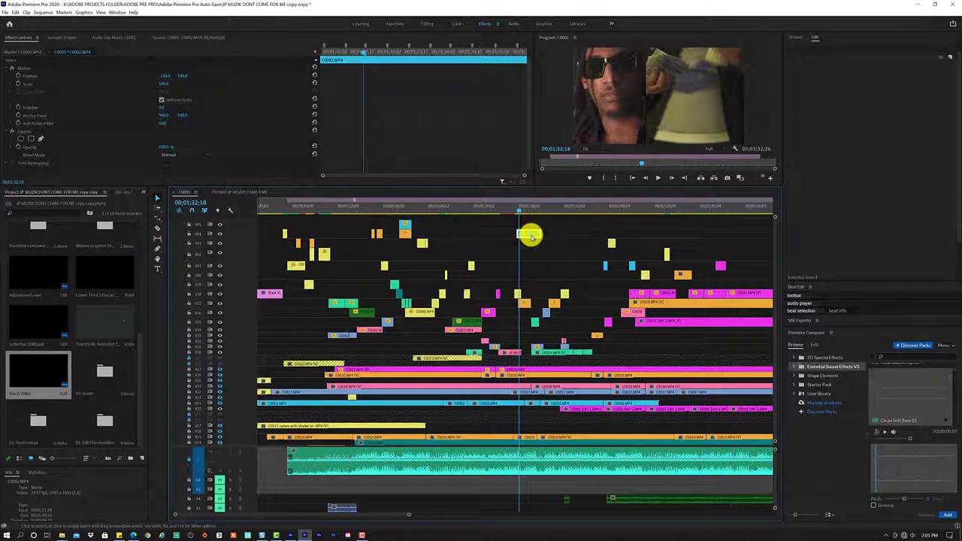
key("space")
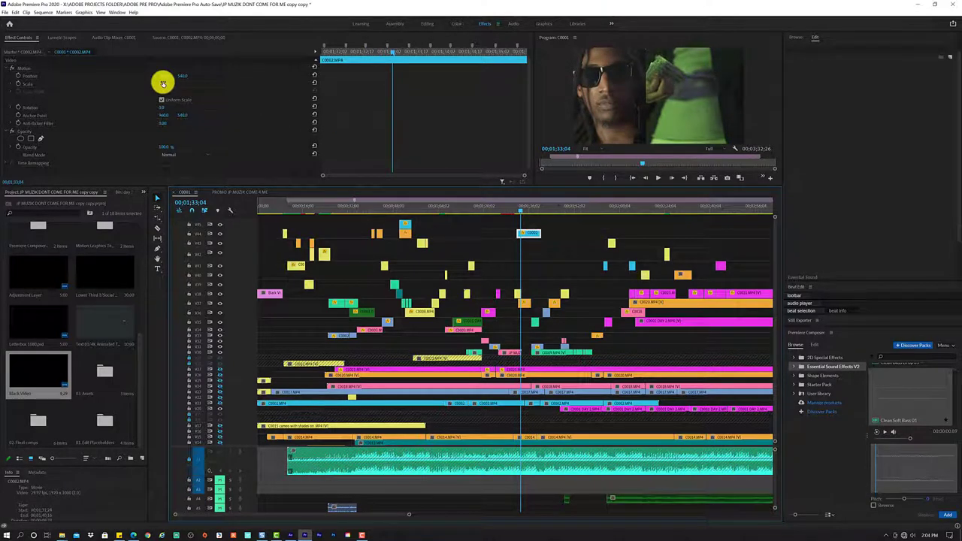
Fine-tune C0002's Position slightly right and replay the section from about 01;29;29.
left_click_drag(174, 80, 183, 77)
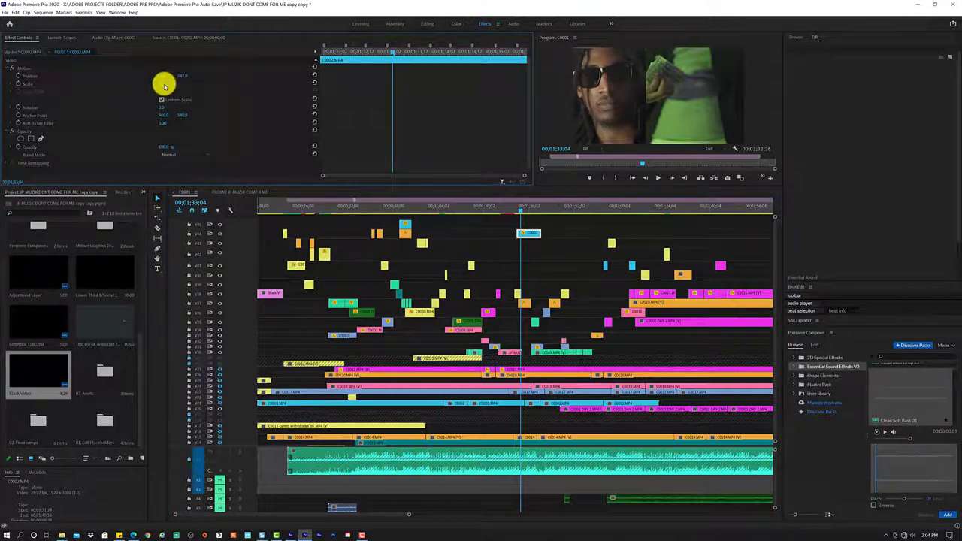
left_click_drag(164, 84, 165, 83)
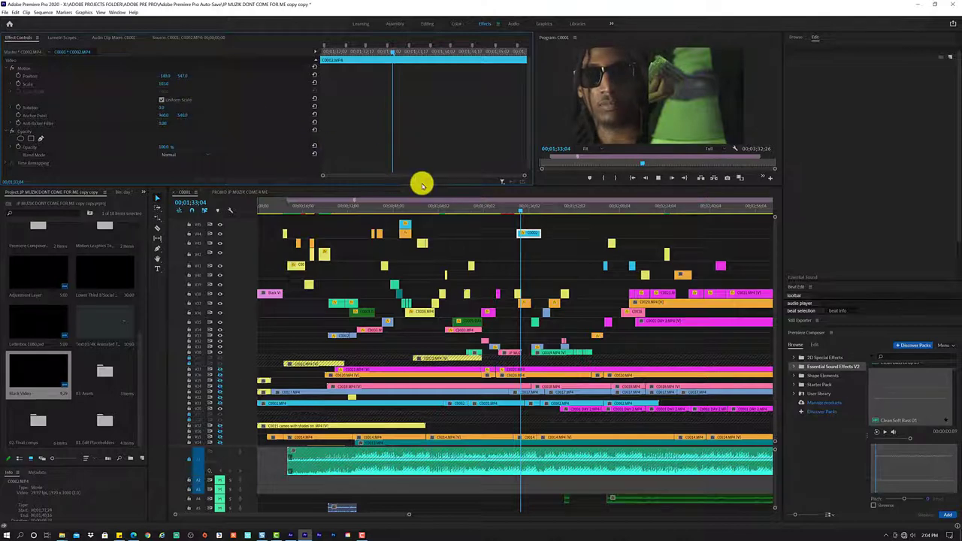
key("space")
key("space")
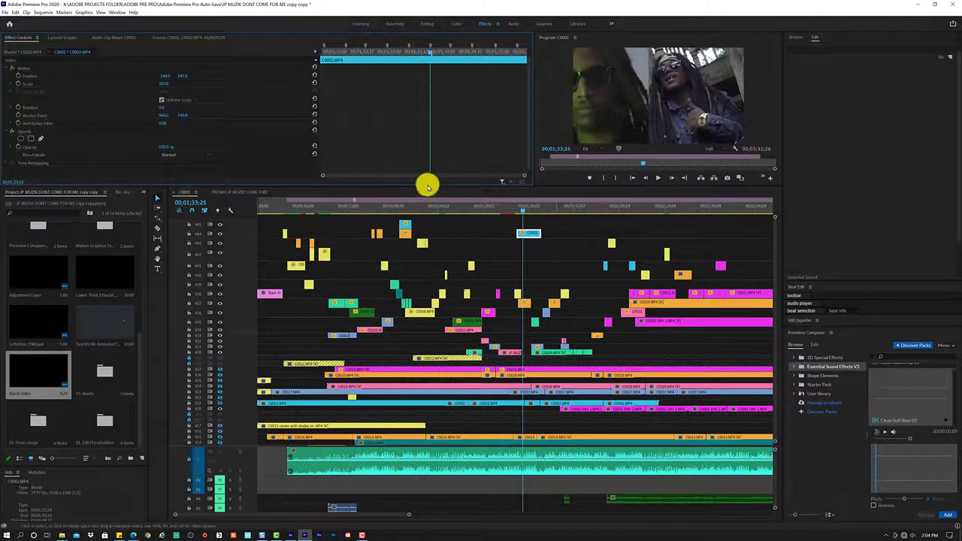
left_click(513, 207)
key("space")
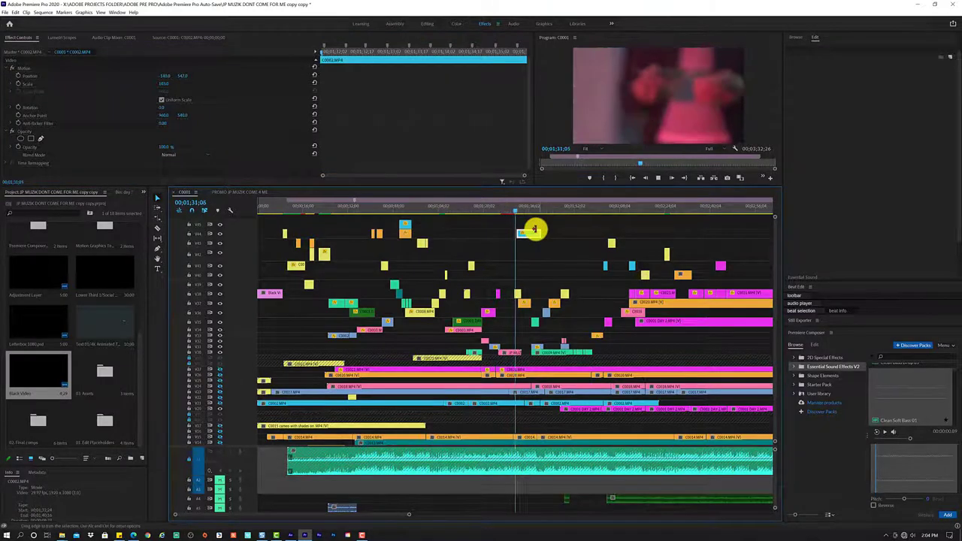
key("space")
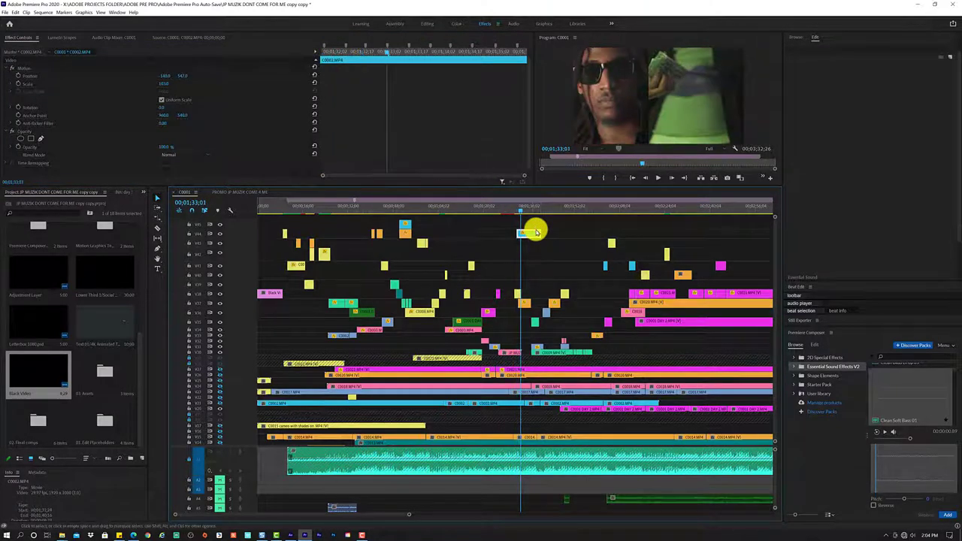
Zoom into the timeline and trim the end of the V4 C0002 clip shorter.
scroll(535, 233, "up", 3)
scroll(532, 232, "up", 3)
scroll(527, 234, "up", 2)
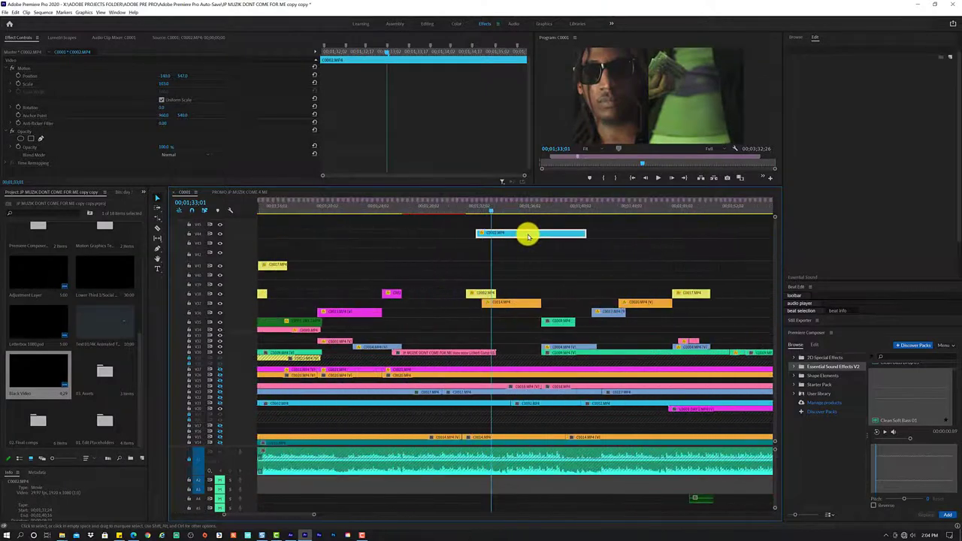
left_click_drag(518, 237, 515, 237)
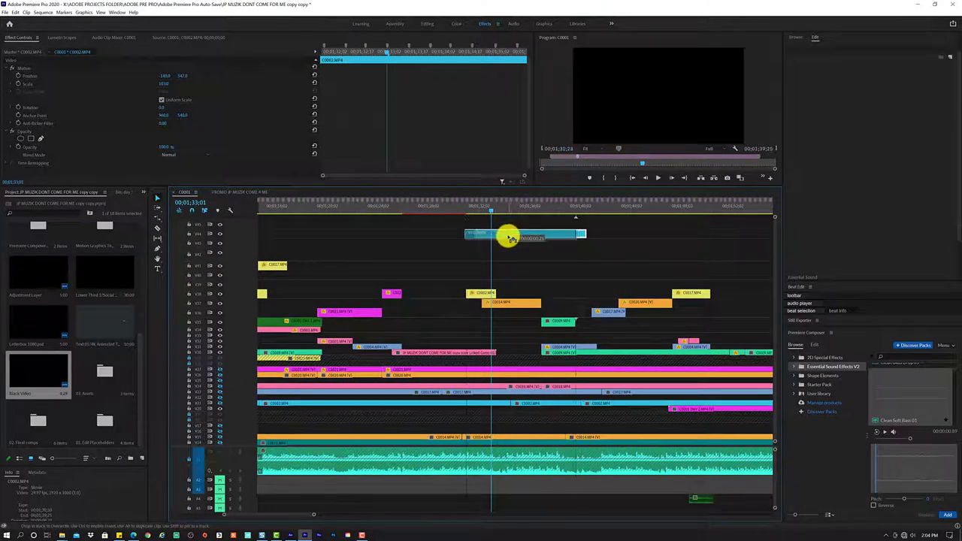
left_click_drag(510, 238, 507, 234)
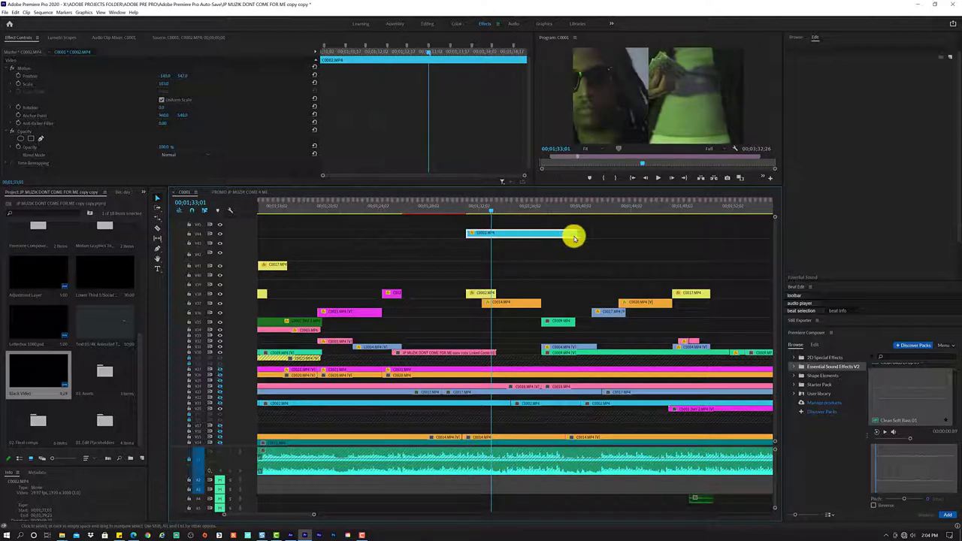
left_click_drag(571, 236, 496, 253)
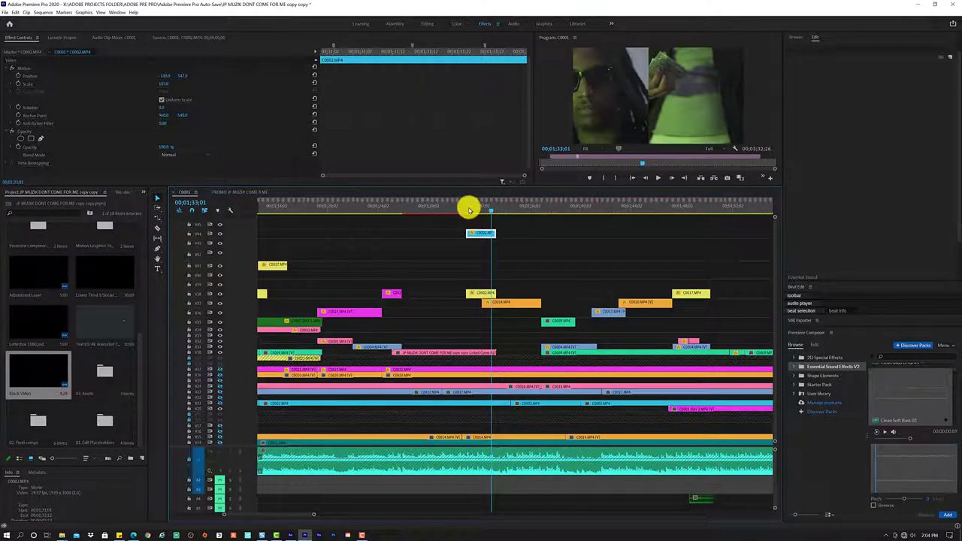
Play the trimmed section, then slip C0002 so its source starts around 00;57;29;02.
left_click(448, 209)
key("space")
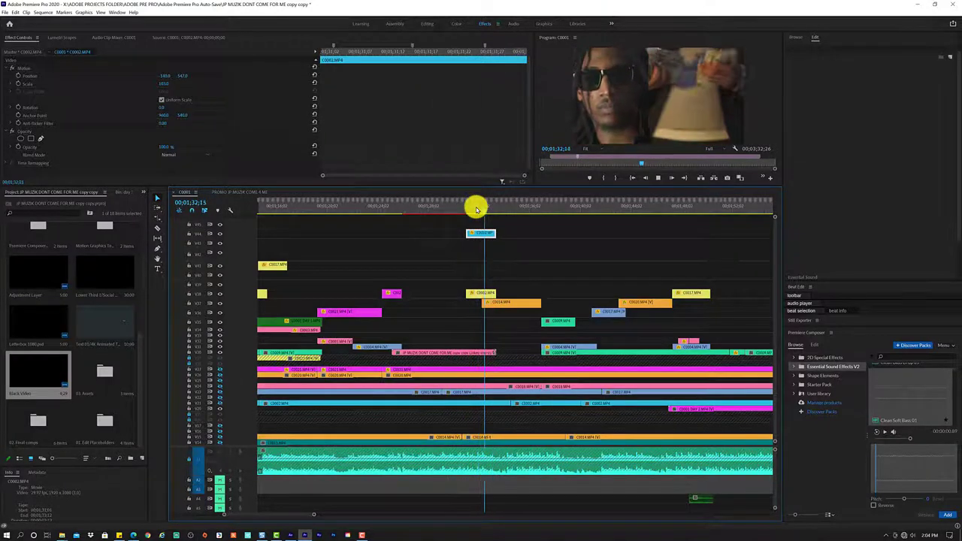
key("space")
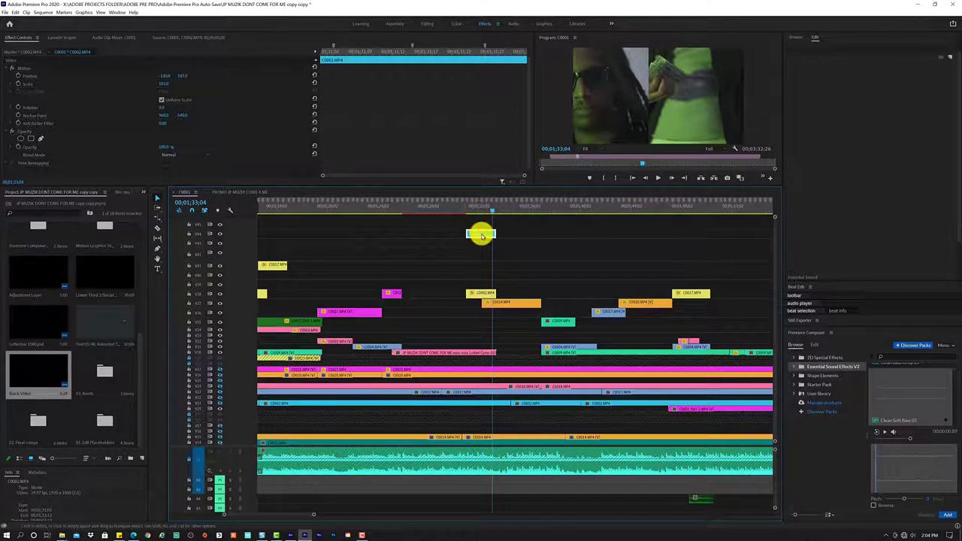
left_click_drag(481, 233, 374, 241)
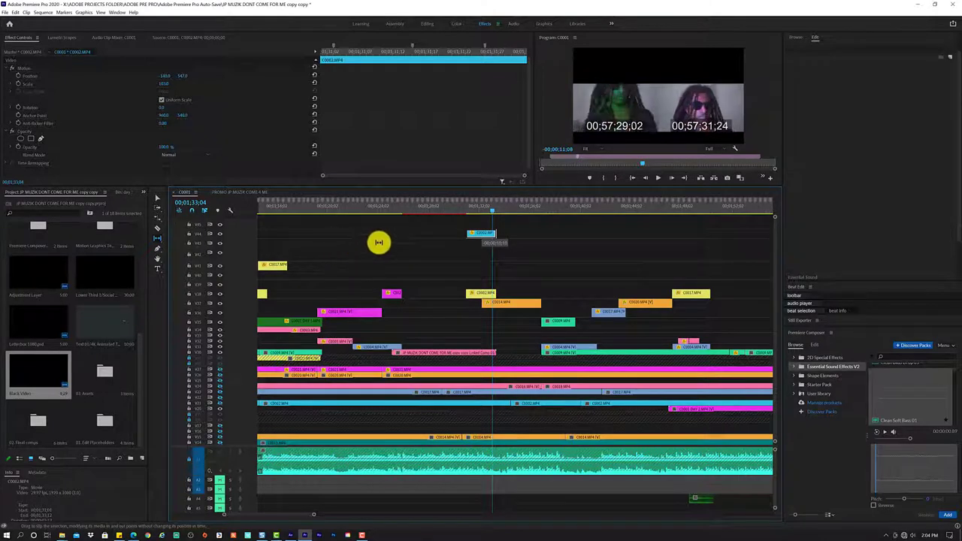
Slip the C0002 clip's footage to a new range and play it back from about 01;30;24.
left_click_drag(336, 248, 410, 237)
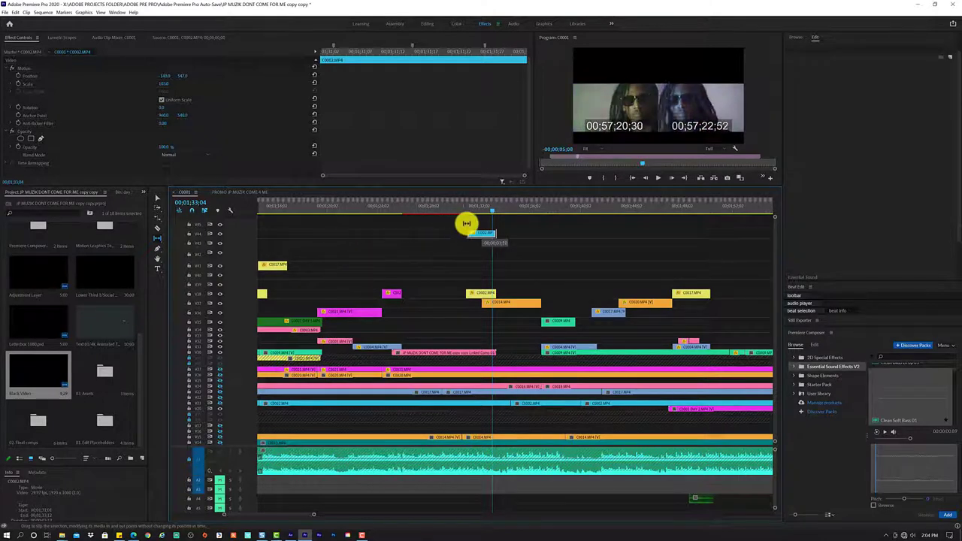
left_click_drag(528, 206, 641, 187)
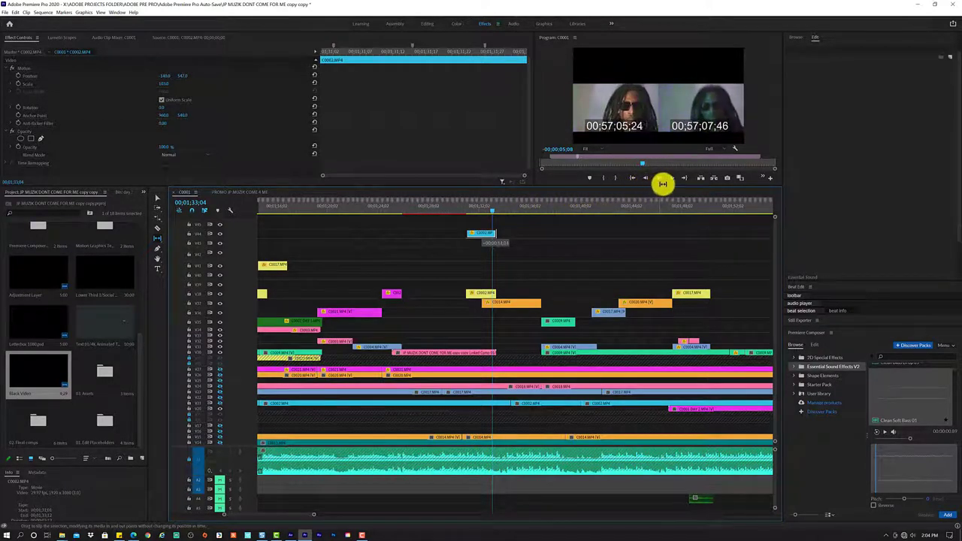
mouse_move(675, 182)
left_mouse_down()
mouse_move(858, 160)
mouse_move(581, 213)
left_mouse_up()
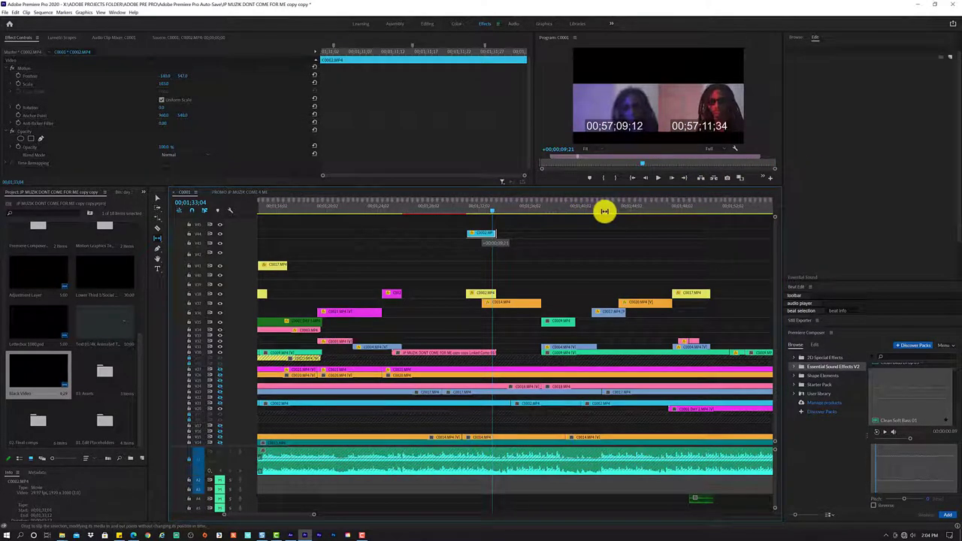
left_click_drag(604, 211, 603, 210)
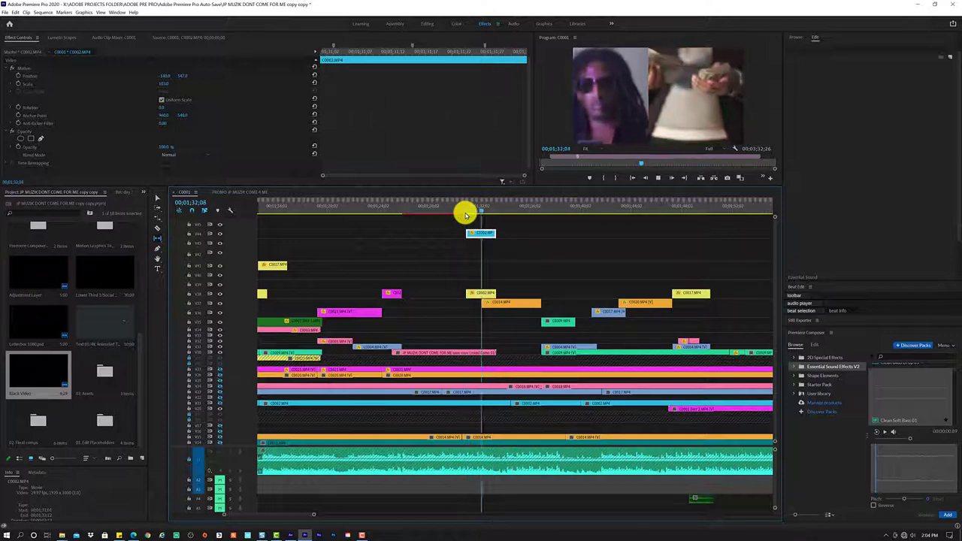
key("space")
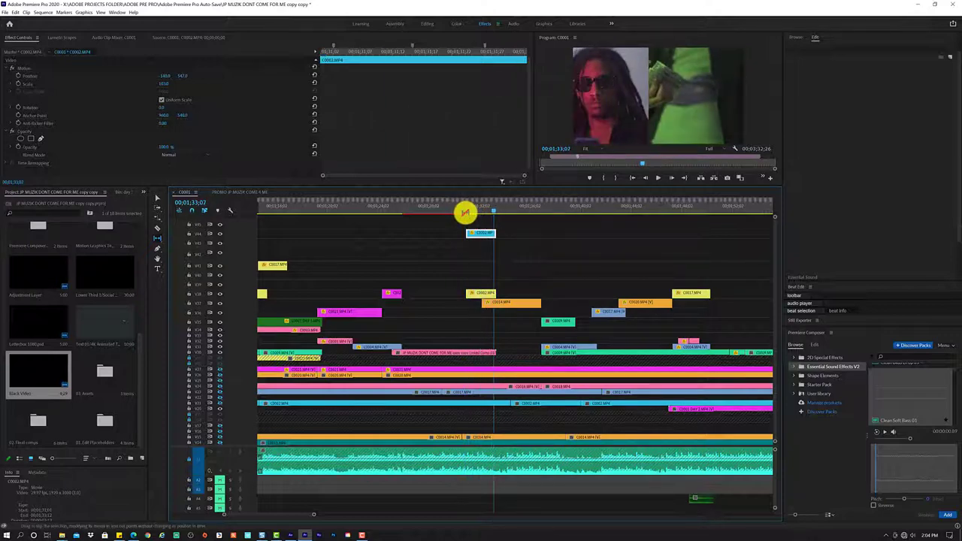
mouse_move(495, 234)
left_mouse_down()
mouse_move(252, 284)
mouse_move(405, 225)
left_mouse_up()
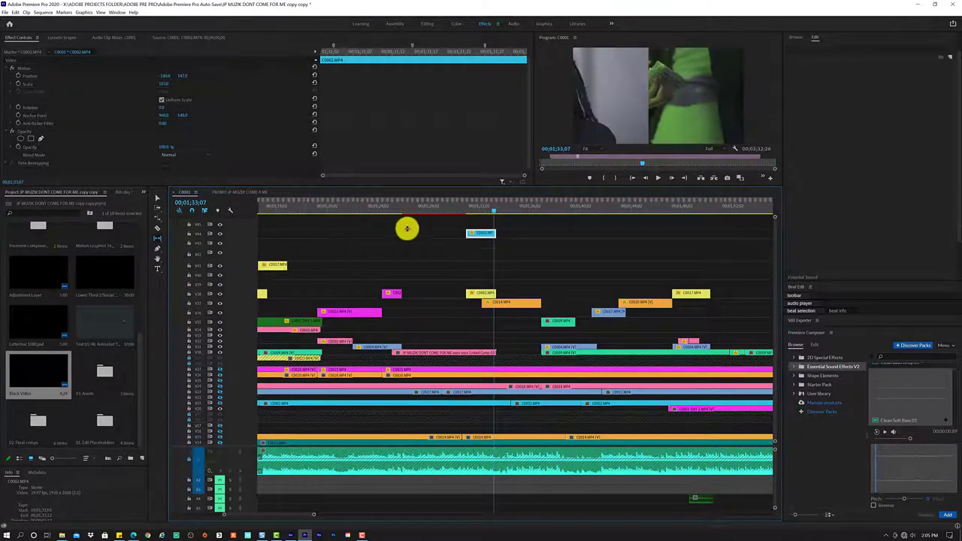
left_click(463, 210)
key("space")
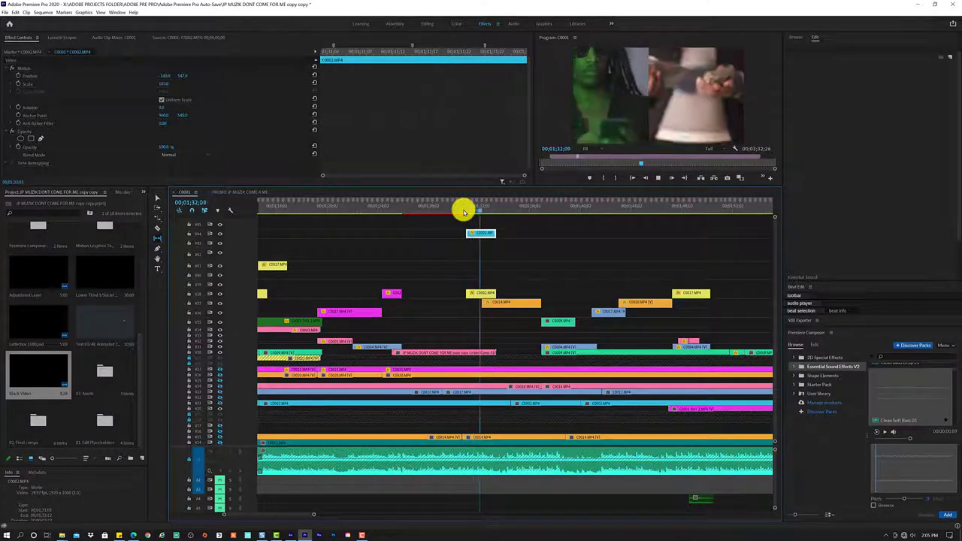
key("space")
Offset C0002's footage by about nine seconds and slow it to 73.29% speed.
left_click_drag(493, 233, 613, 222)
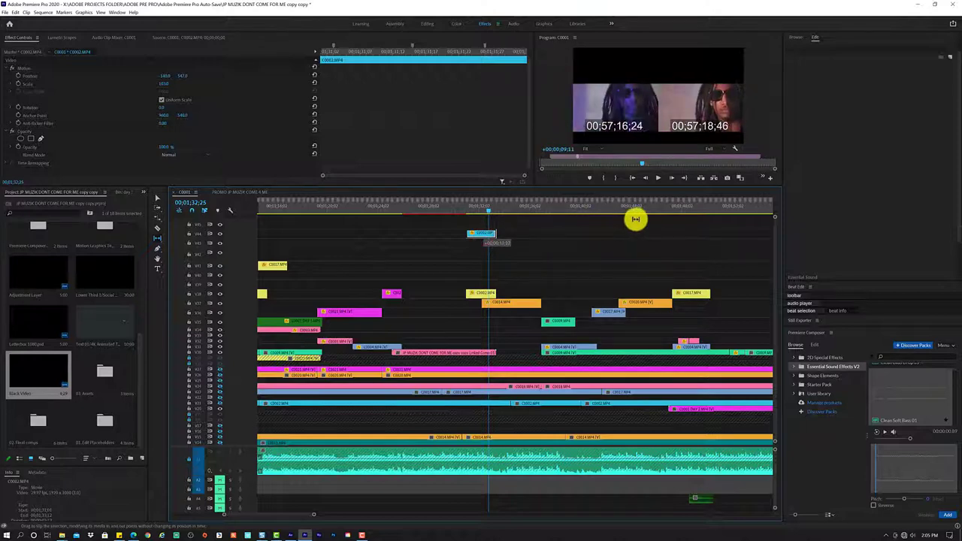
left_click_drag(614, 222, 609, 221)
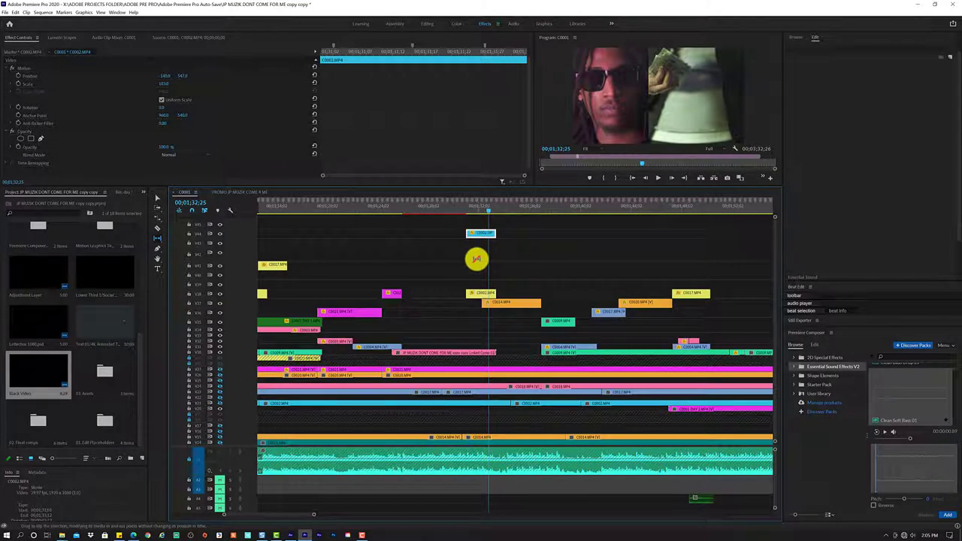
key("ctrl+r")
left_click_drag(481, 254, 511, 253)
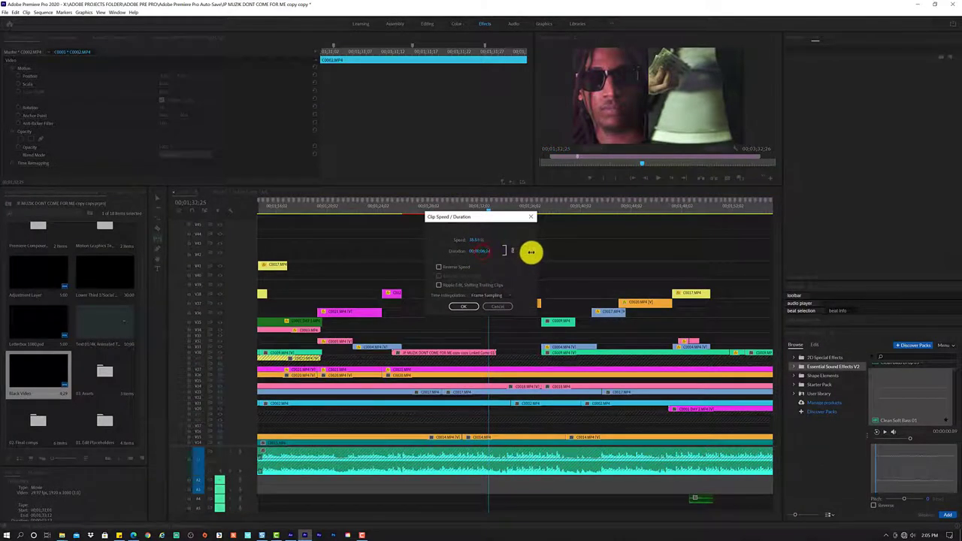
Apply the 73.29% speed change to C0002 with Optical Flow time interpolation.
left_click(484, 295)
left_click(492, 321)
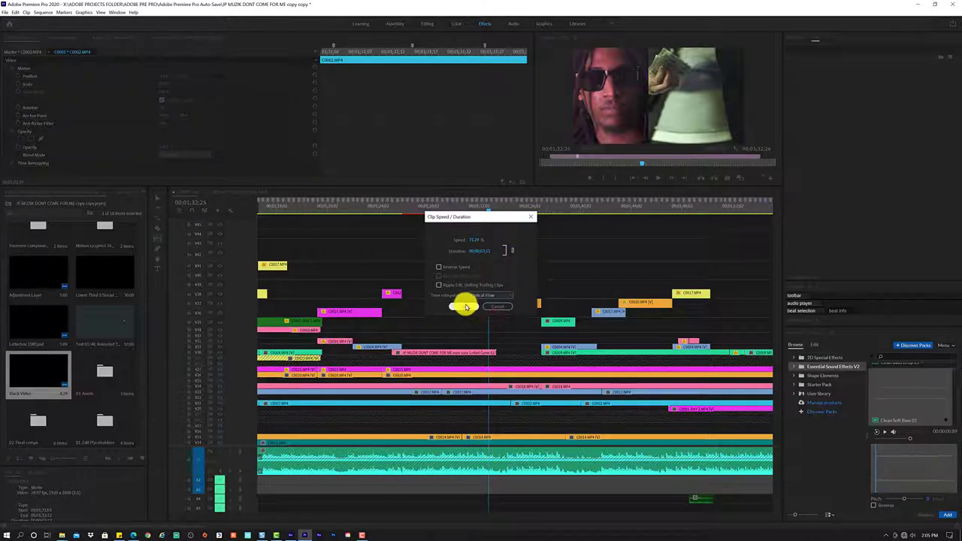
left_click(466, 306)
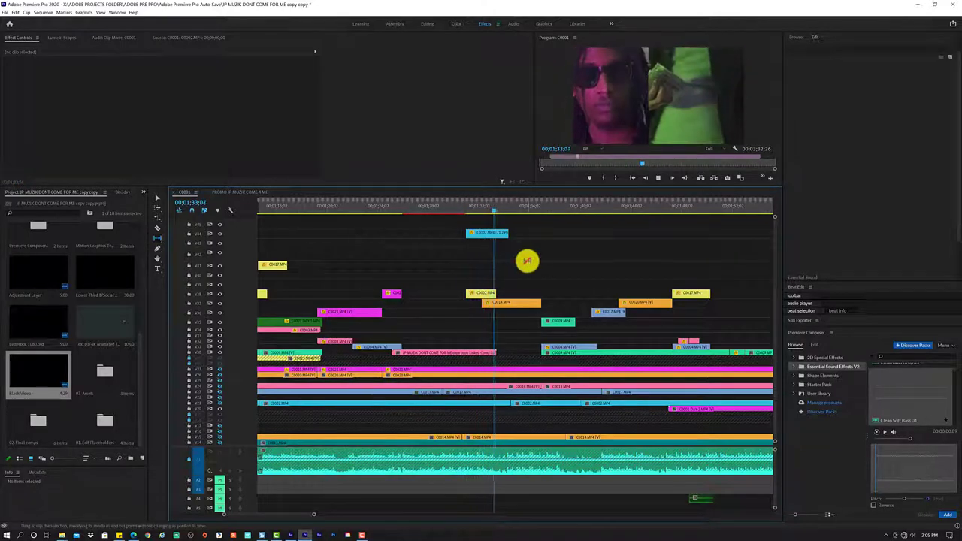
Trim C0002 on V5 shorter from its right end, review it, and scrub to 01;32;11.
key("space")
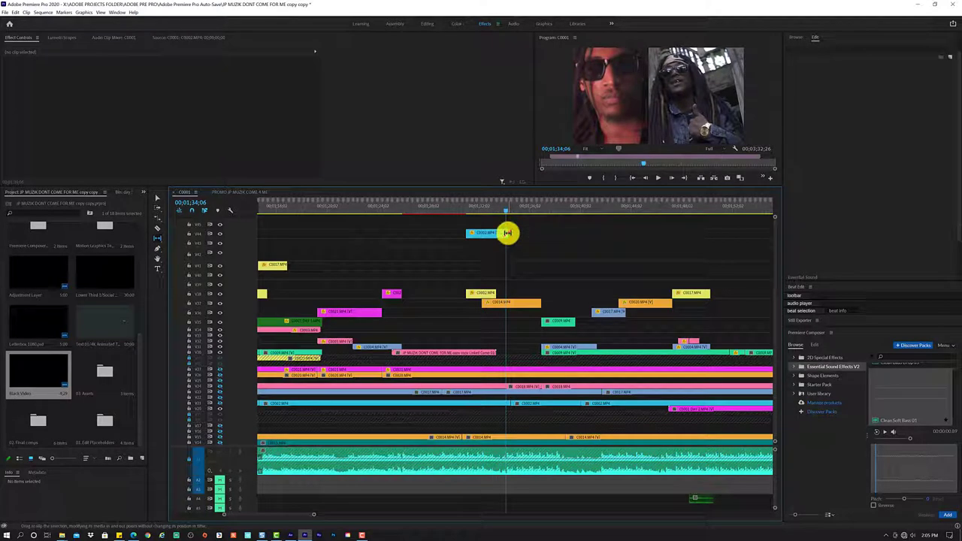
left_click_drag(506, 232, 459, 209)
left_click(463, 208)
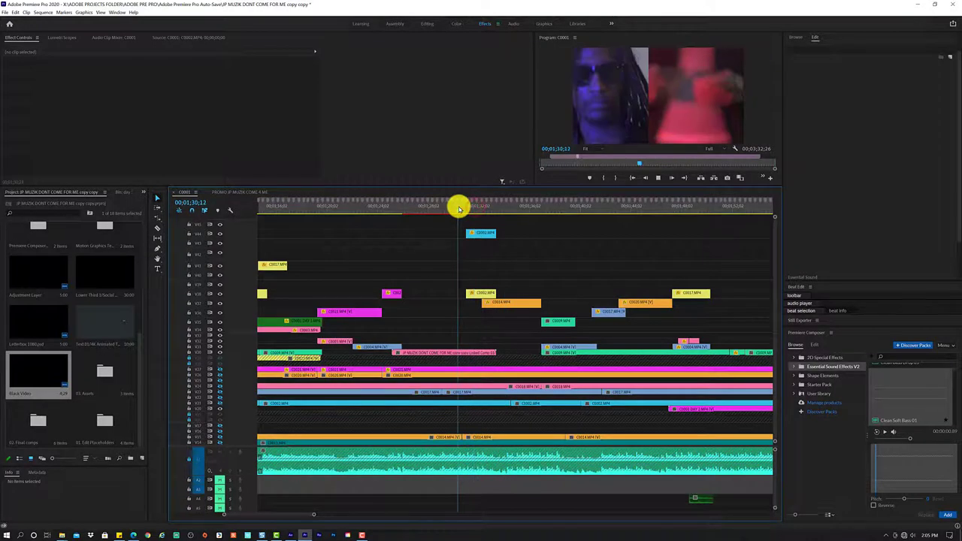
key("space")
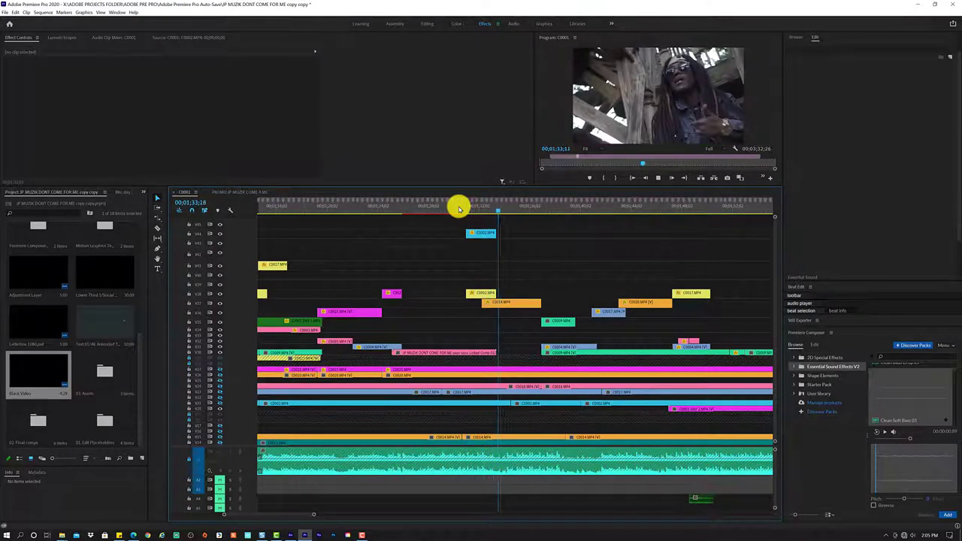
key("space")
left_click_drag(472, 208, 485, 207)
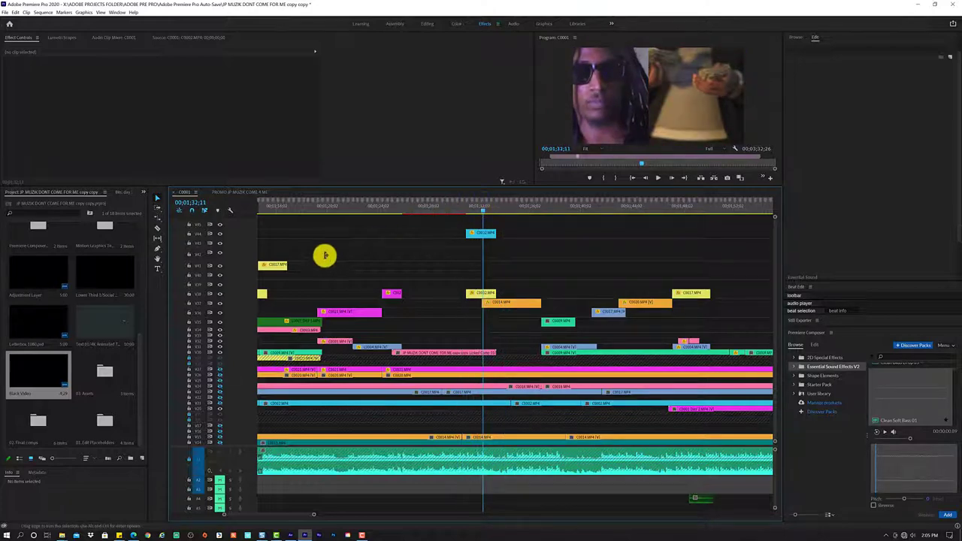
Pan and zoom the timeline out to view all stacked clips, stopping playback at 01;33;02.
scroll(325, 258, "down", 2, "alt")
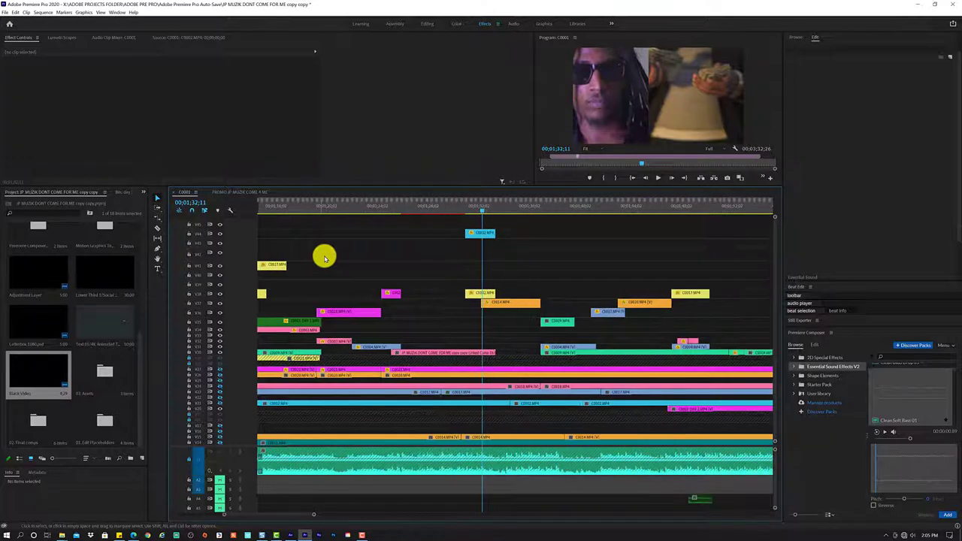
scroll(320, 249, "down", 1)
scroll(318, 242, "left", 3)
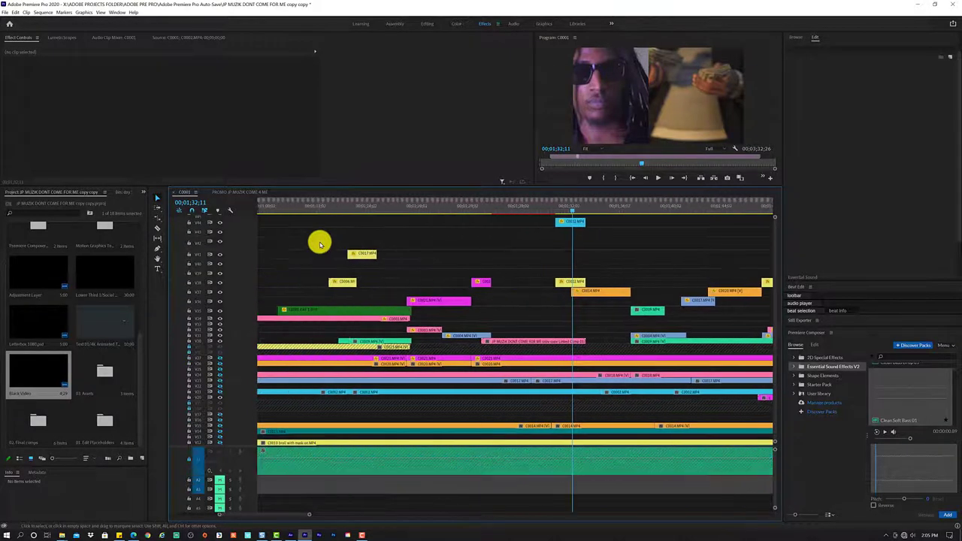
scroll(318, 242, "left", 3)
scroll(342, 248, "left", 3)
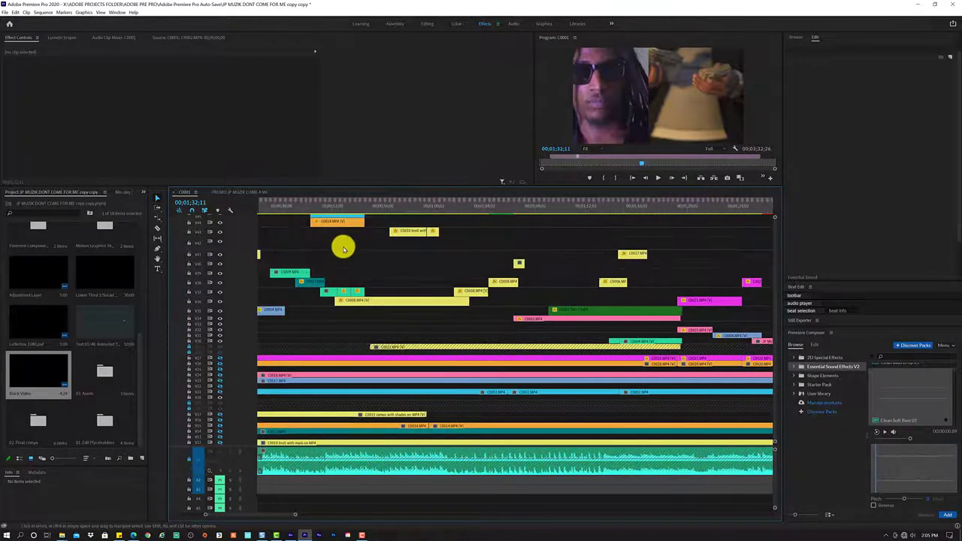
scroll(343, 249, "up", 1, "alt")
scroll(343, 248, "up", 1)
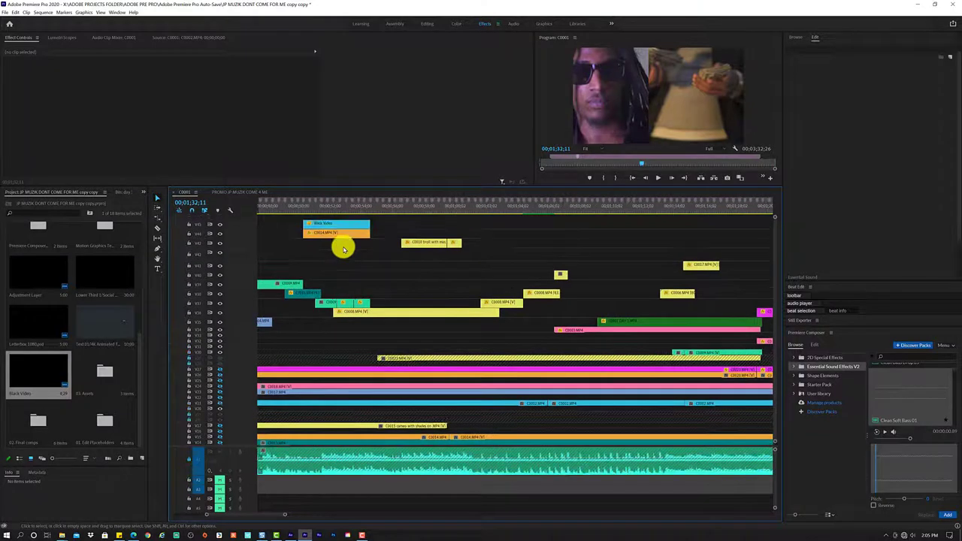
key("space")
scroll(343, 249, "down", 2, "alt")
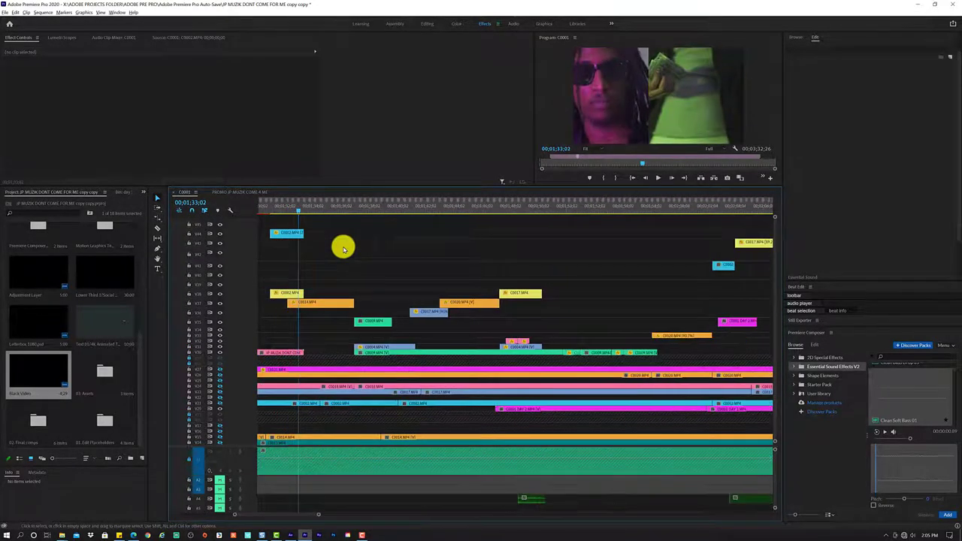
scroll(343, 248, "down", 2, "alt")
scroll(342, 248, "down", 1, "alt")
scroll(343, 249, "down", 1, "alt")
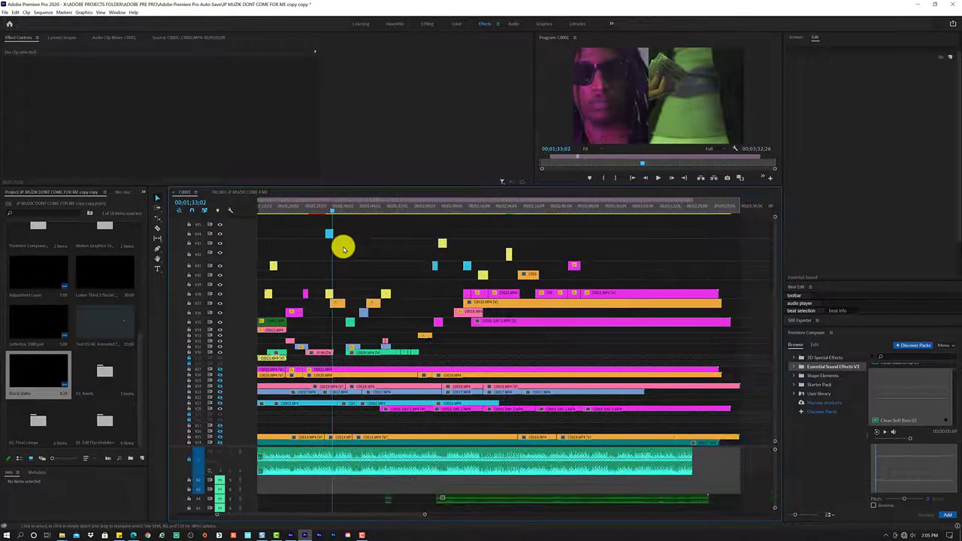
scroll(342, 249, "up", 2)
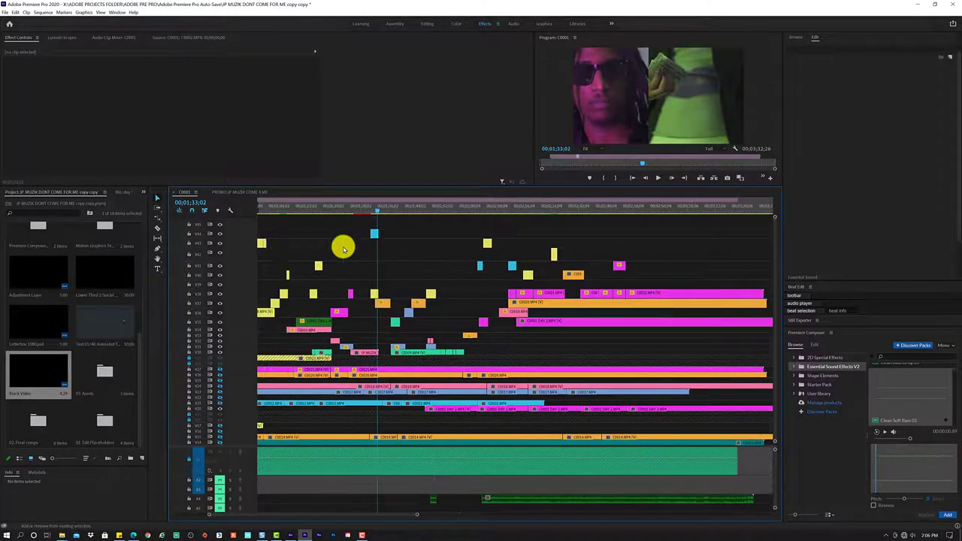
scroll(346, 247, "up", 2)
scroll(349, 245, "up", 2)
Move the Black Video clip about 34 seconds later over the 01;32 split shot and preview it.
left_click(384, 225)
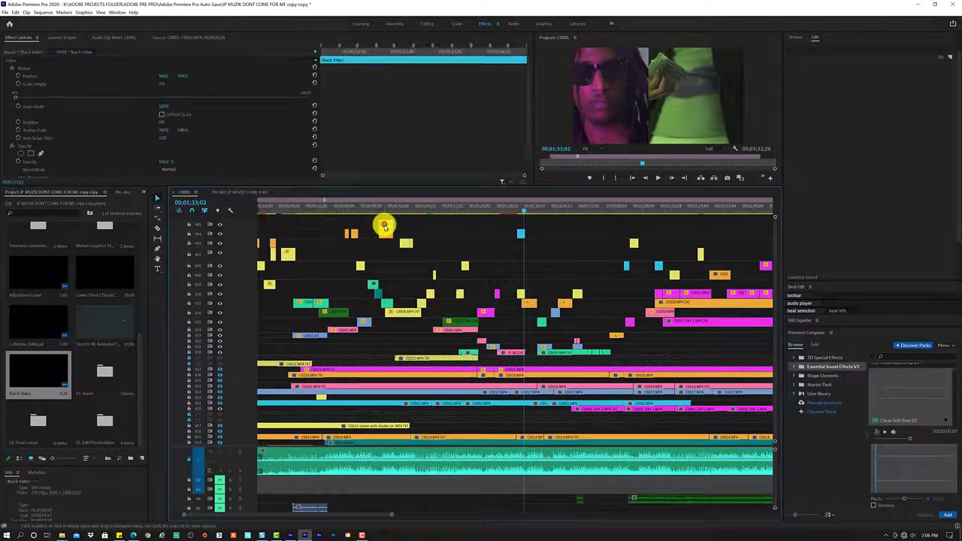
left_click_drag(384, 225, 511, 222)
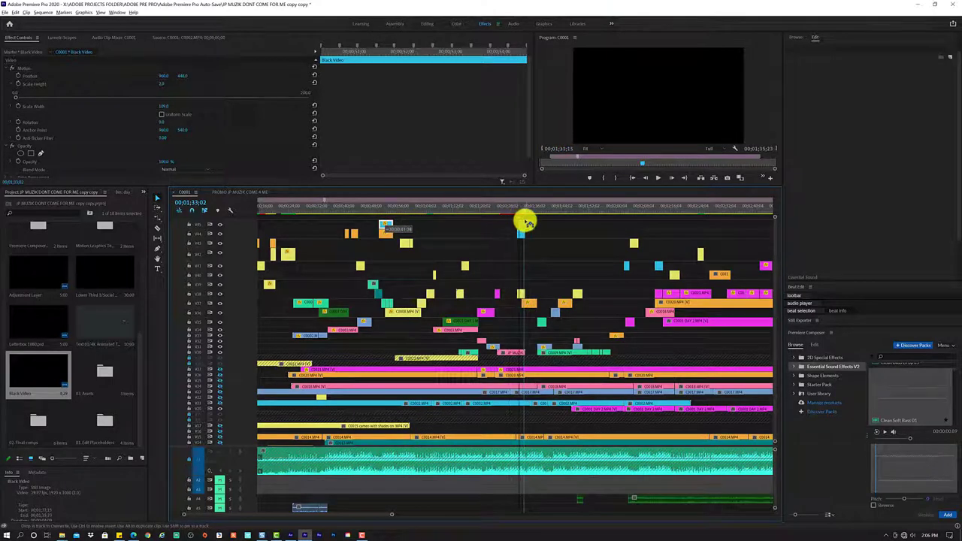
left_click_drag(512, 222, 524, 222)
key("space")
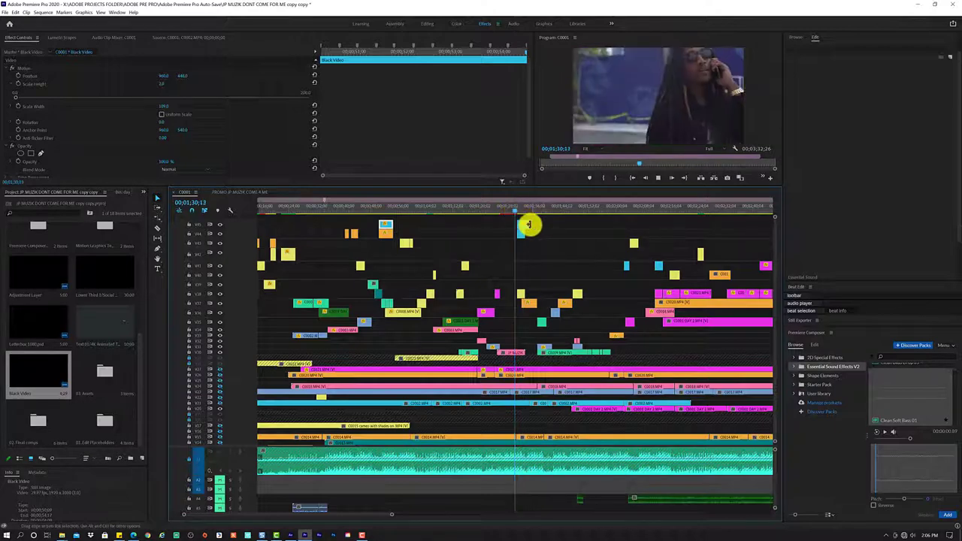
key("space")
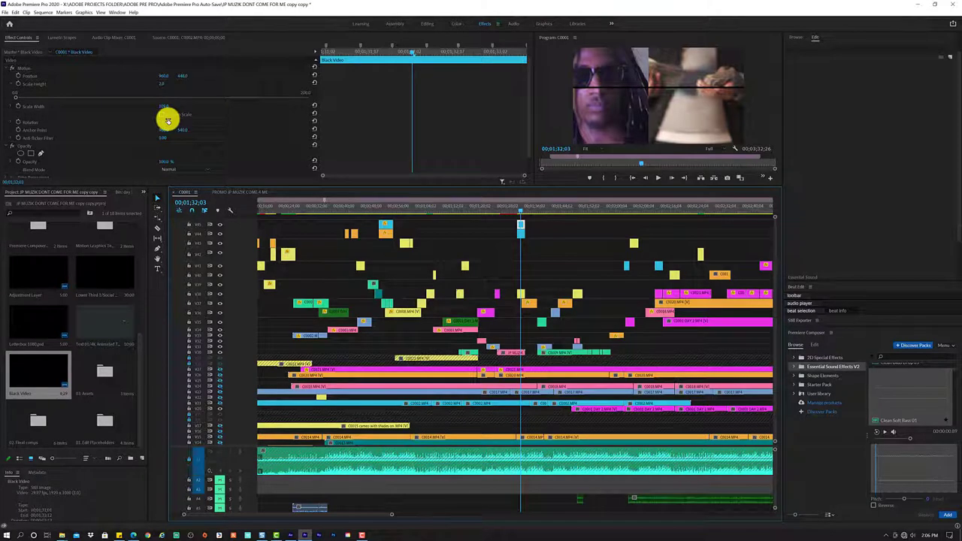
Rotate the black bar to 90° and position it on the split seam, then return to 01;29.
mouse_move(168, 120)
left_mouse_down()
mouse_move(179, 118)
mouse_move(167, 121)
left_mouse_up()
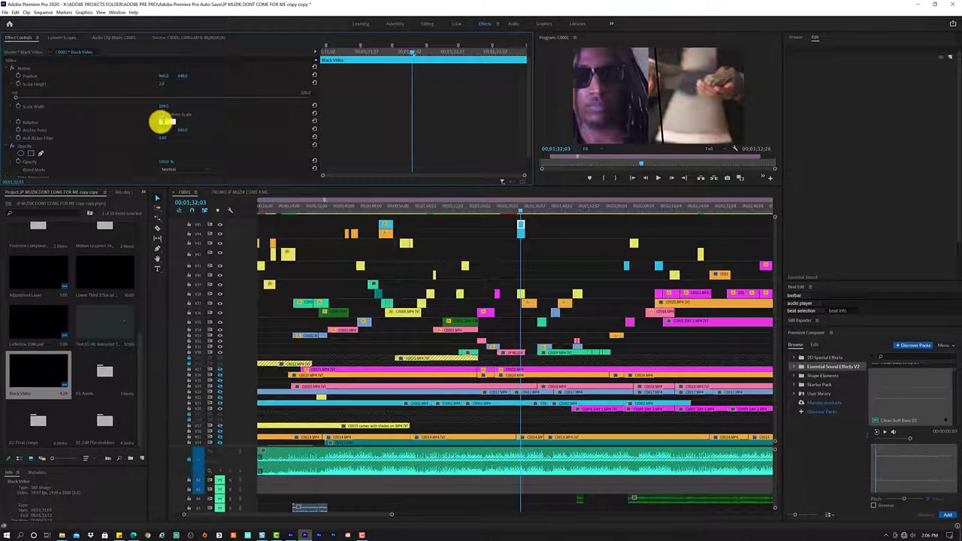
left_click_drag(162, 120, 160, 122)
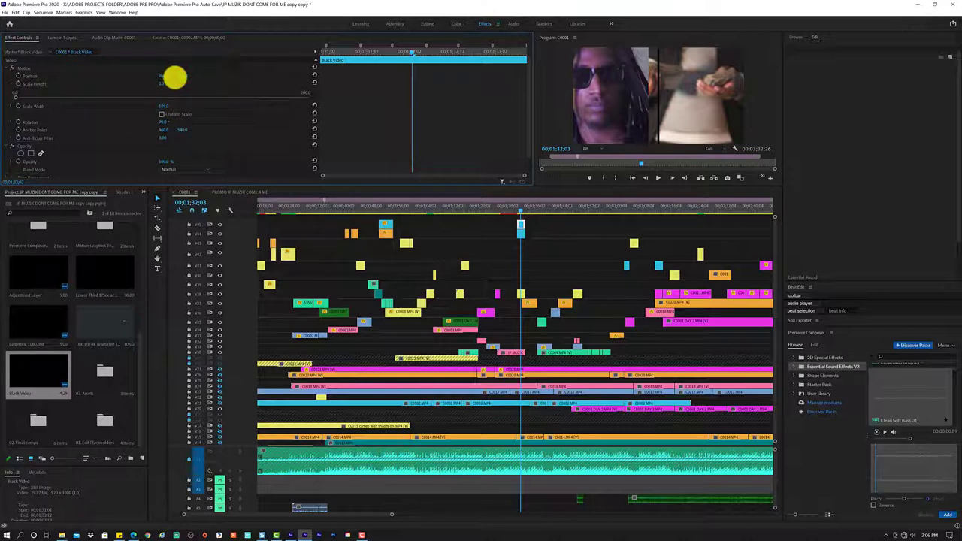
mouse_move(187, 76)
left_mouse_down()
mouse_move(130, 86)
mouse_move(410, 160)
left_mouse_up()
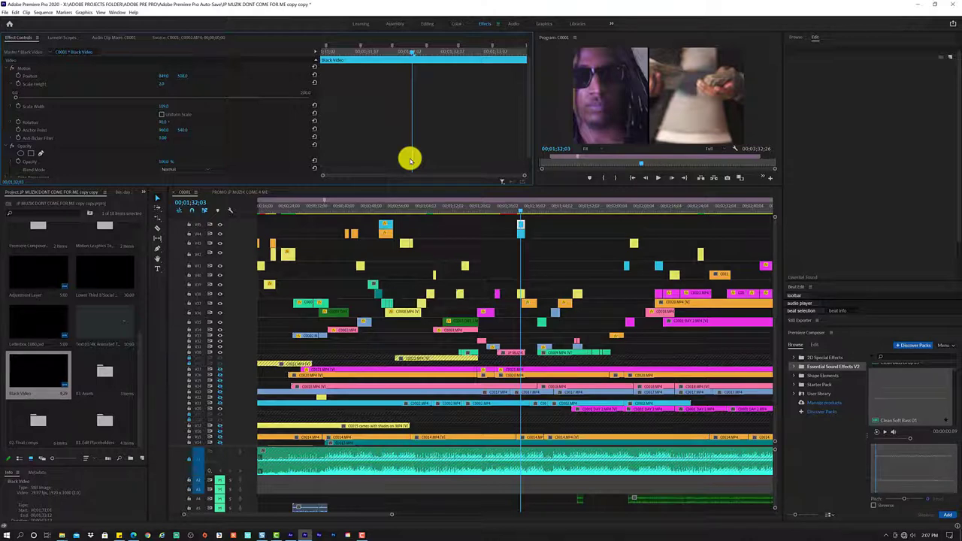
left_click(511, 213)
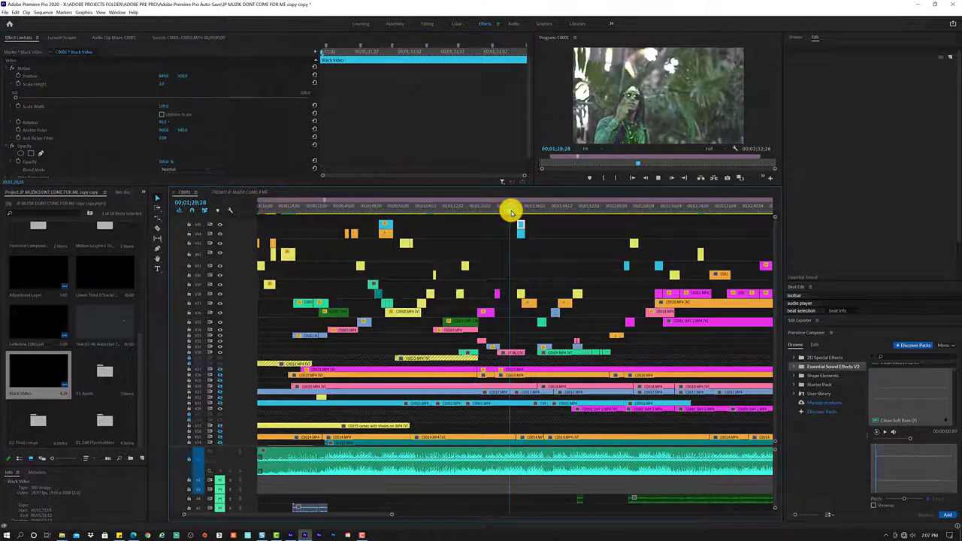
Play back to check the vertical divider, then render the sequence's video previews.
key("space")
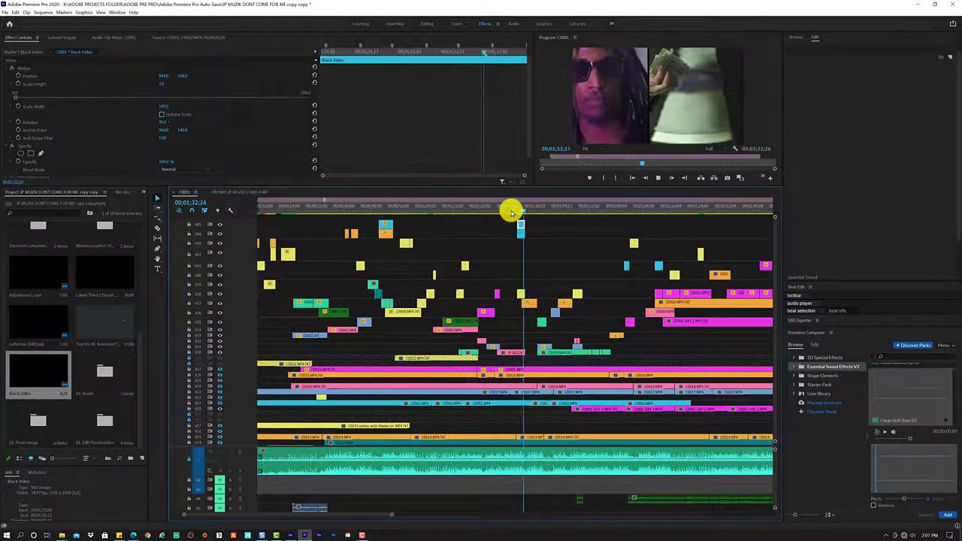
key("space")
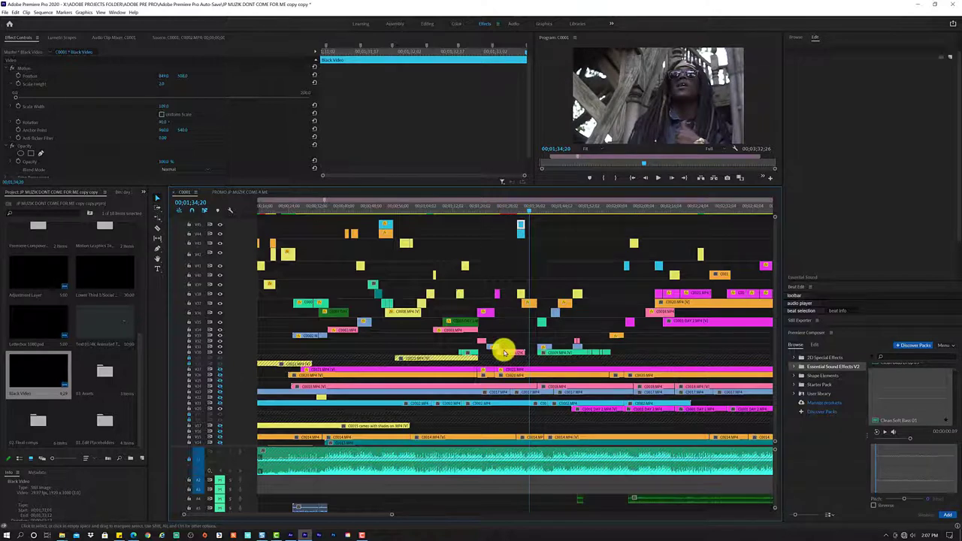
key("Return")
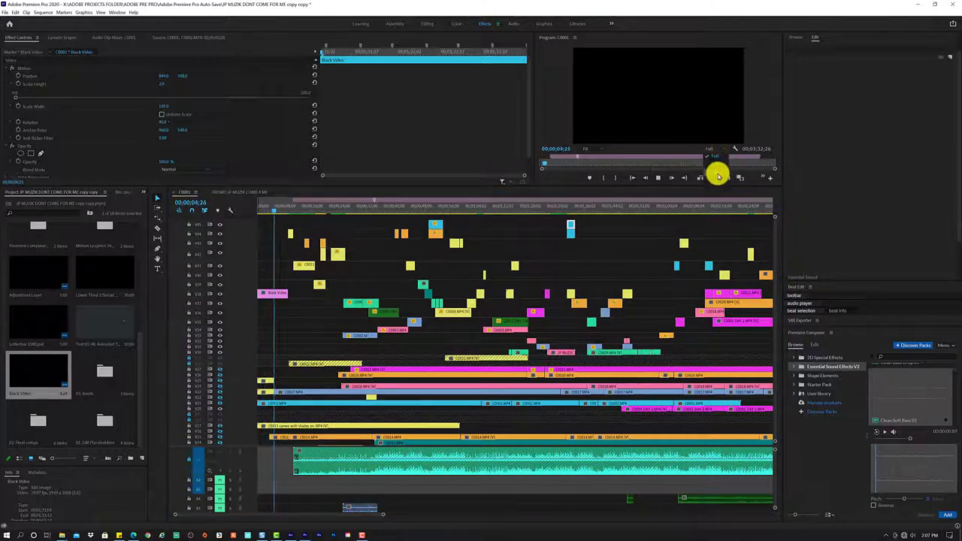
Set Program monitor playback resolution to 1/4 and stop playback at 01;27;10.
left_click(717, 173)
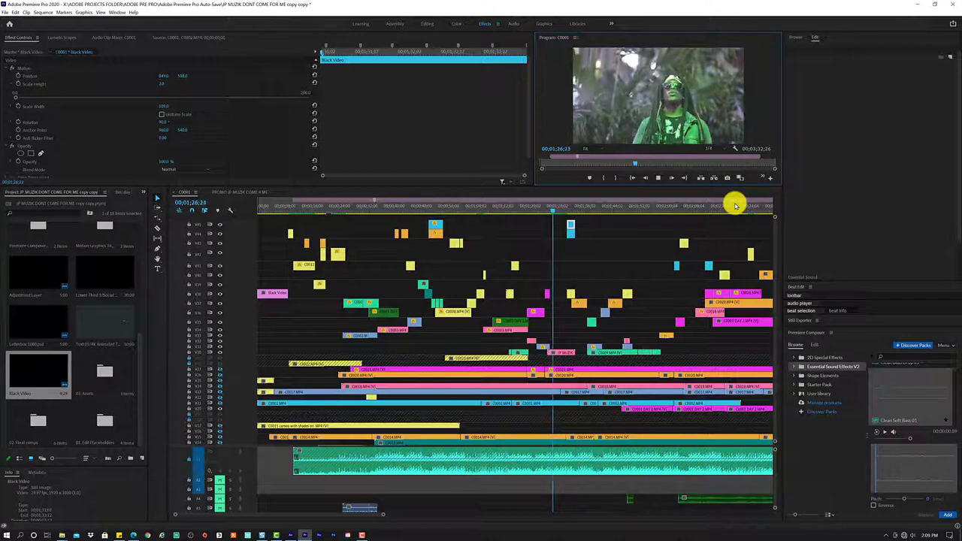
key("space")
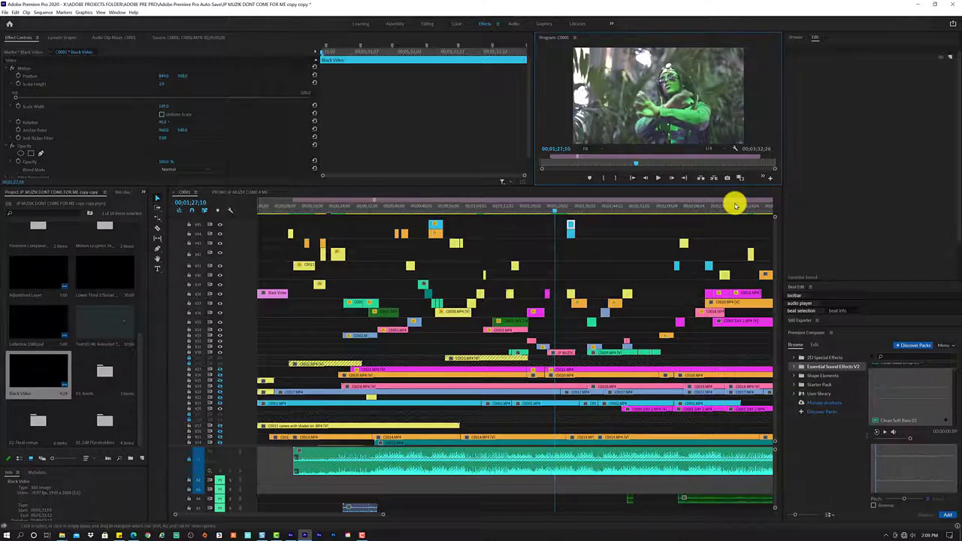
Place a Black Video divider at 01;24;26, zoom in, and trim its end to fit the shot.
left_click_drag(553, 212, 546, 210)
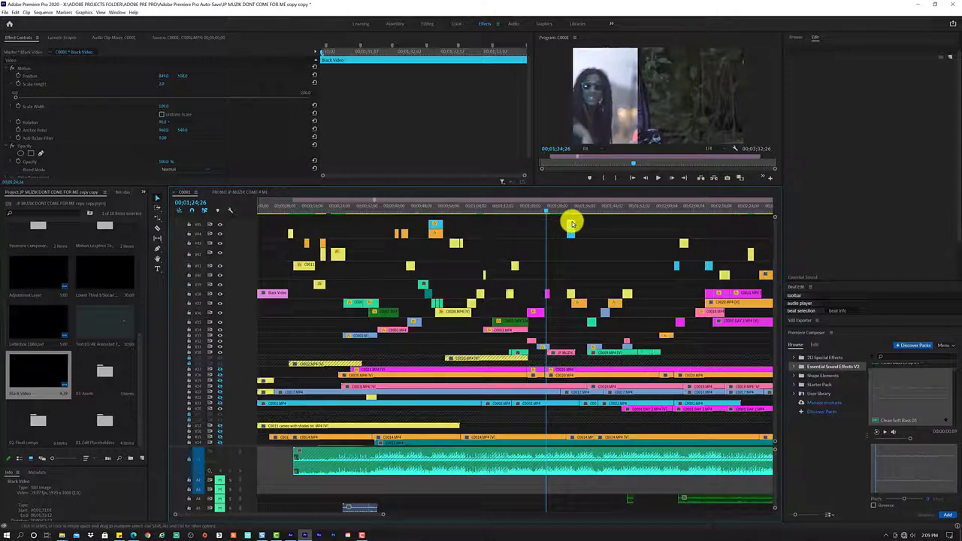
left_click_drag(571, 223, 560, 225)
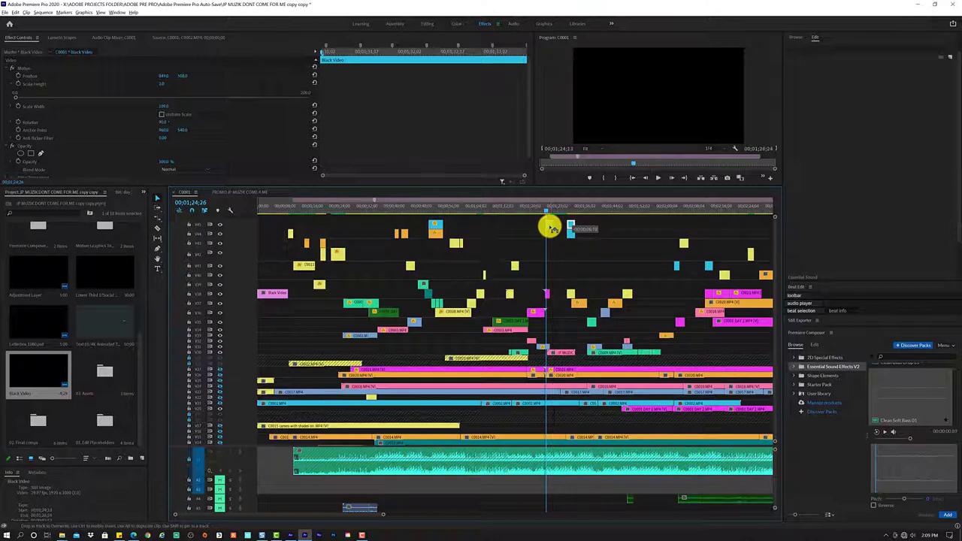
left_click_drag(552, 227, 550, 227)
key("=")
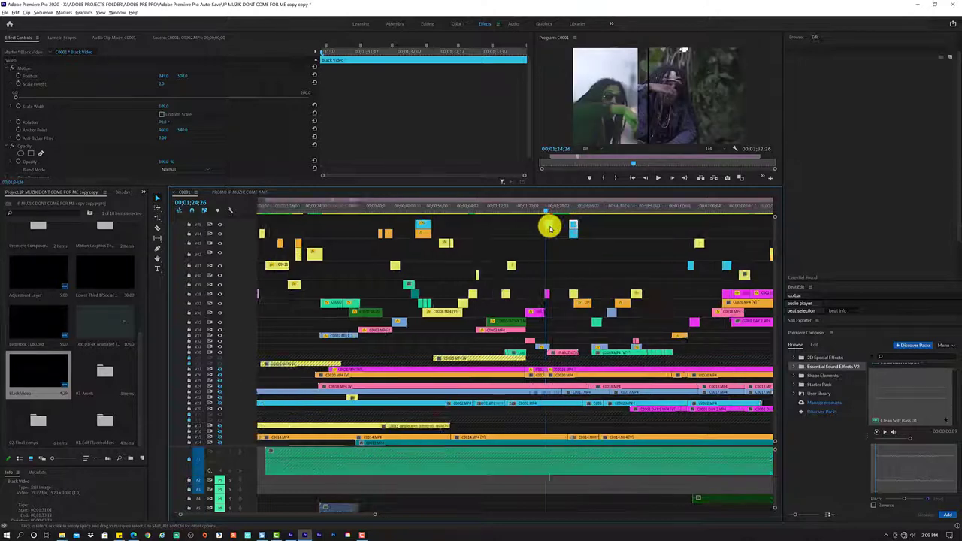
key("=")
key("=")
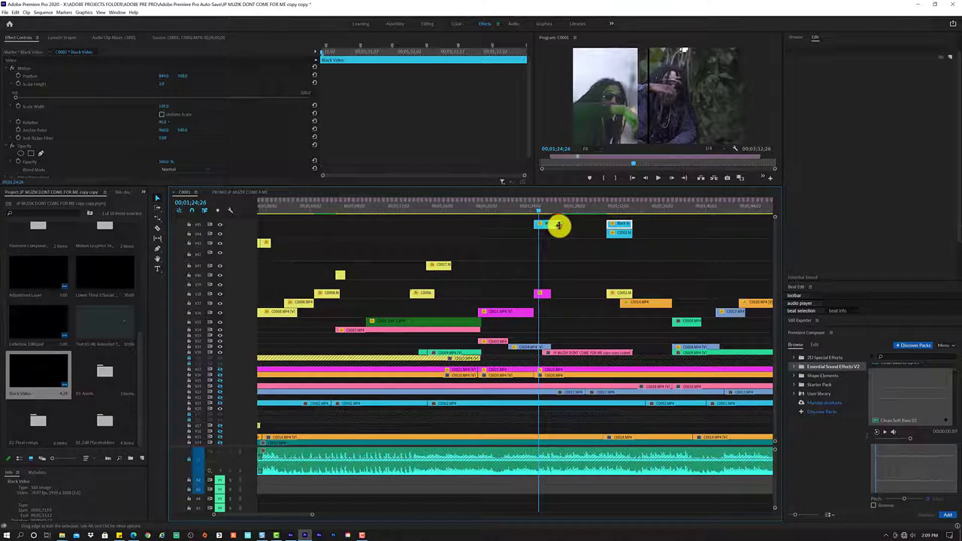
left_click_drag(550, 225, 540, 215)
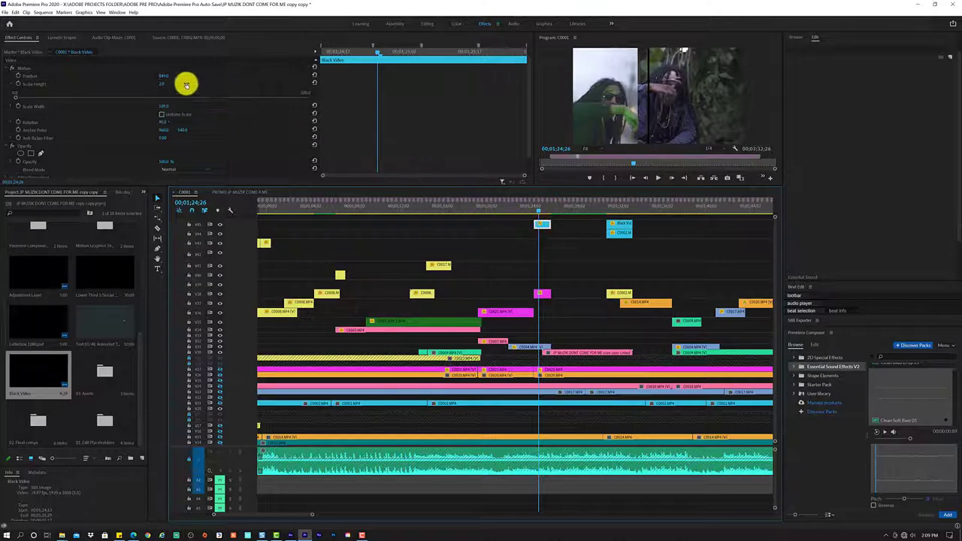
Slide the divider's Position X to about 734 onto the seam and play back the split shot.
left_click_drag(163, 76, 124, 82)
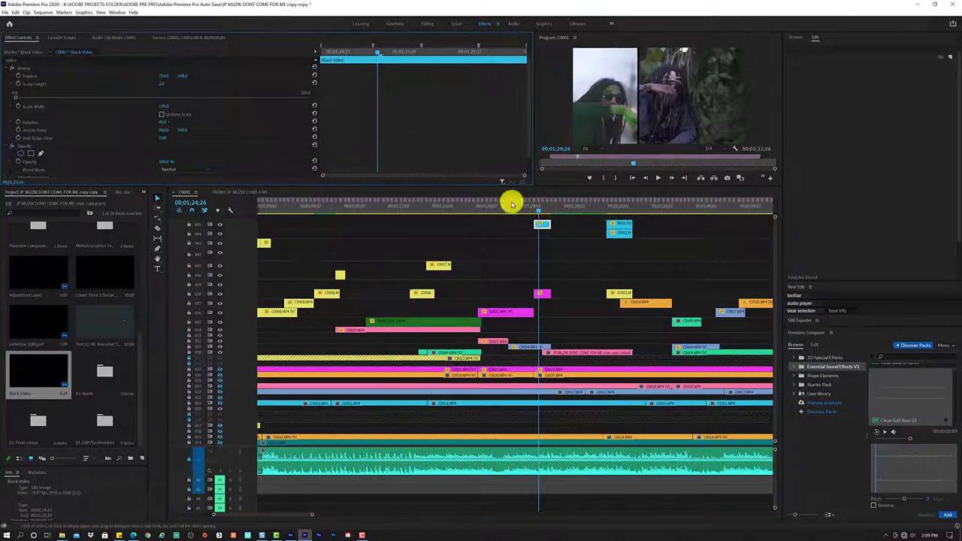
left_click(534, 209)
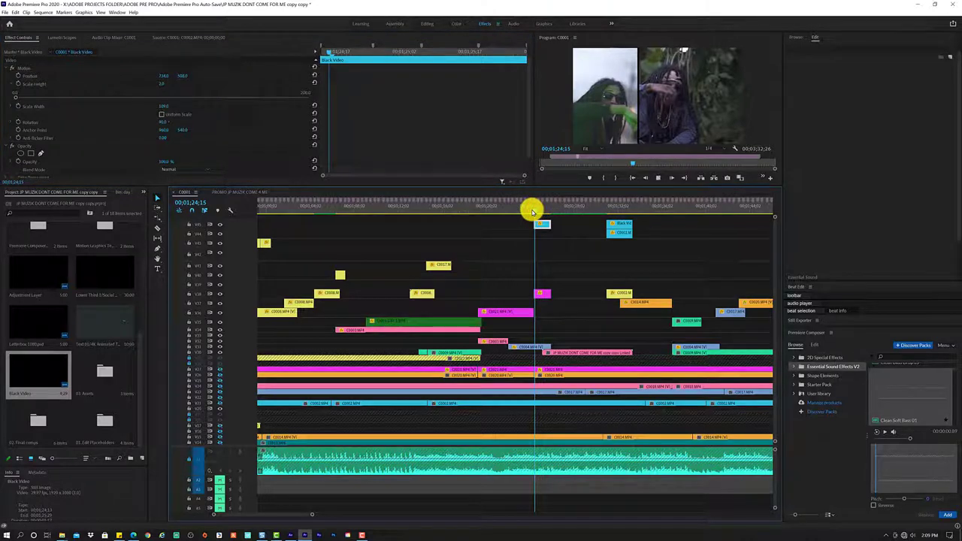
key("space")
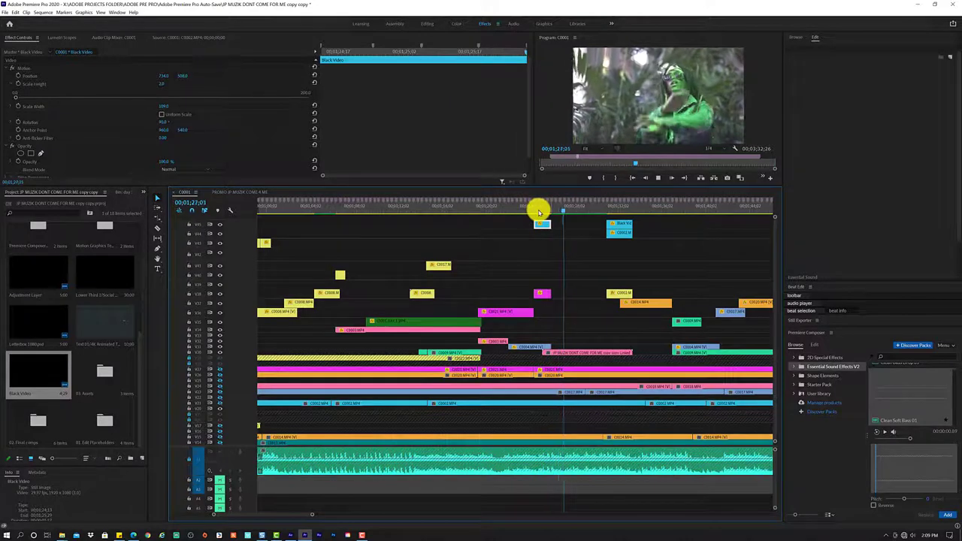
left_click(536, 211)
key("space")
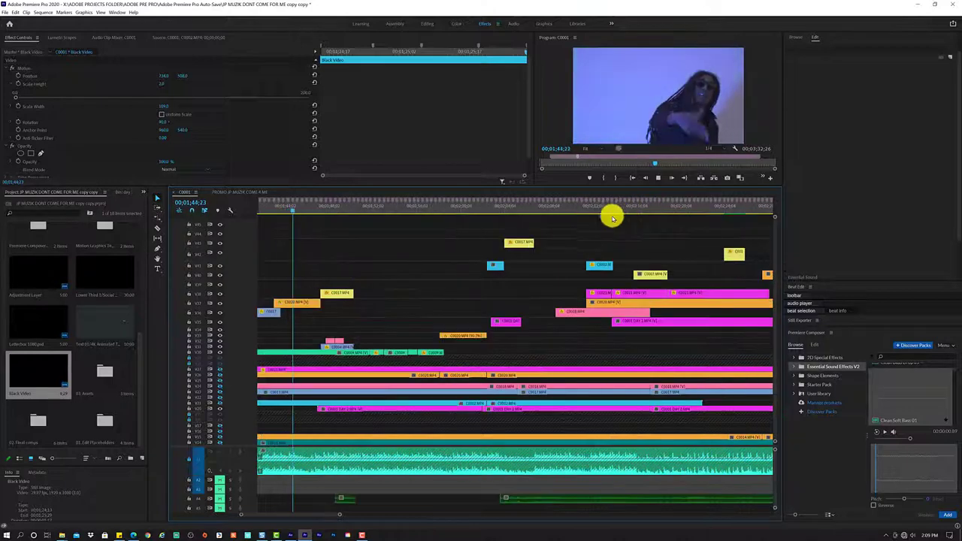
key("=")
key("minus")
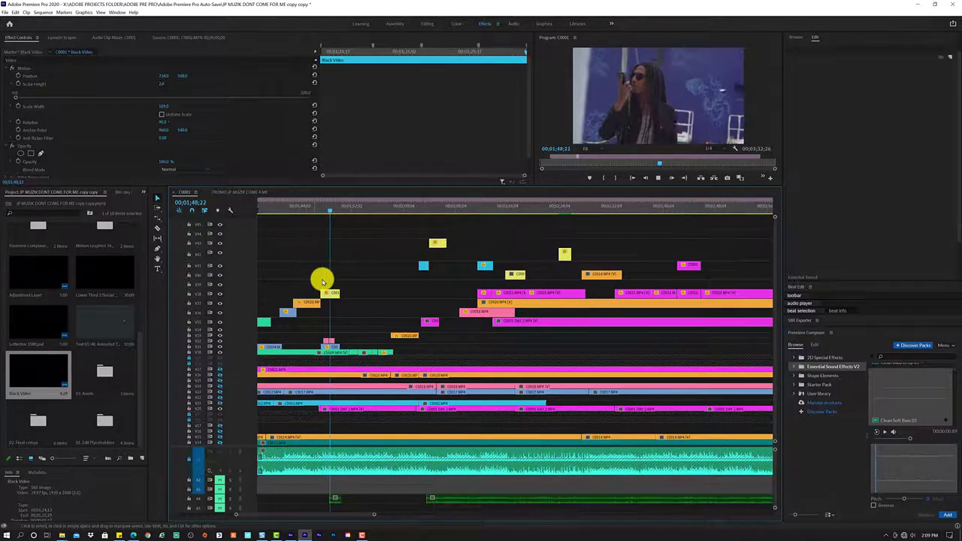
scroll(322, 282, "up", 1)
scroll(322, 281, "up", 2)
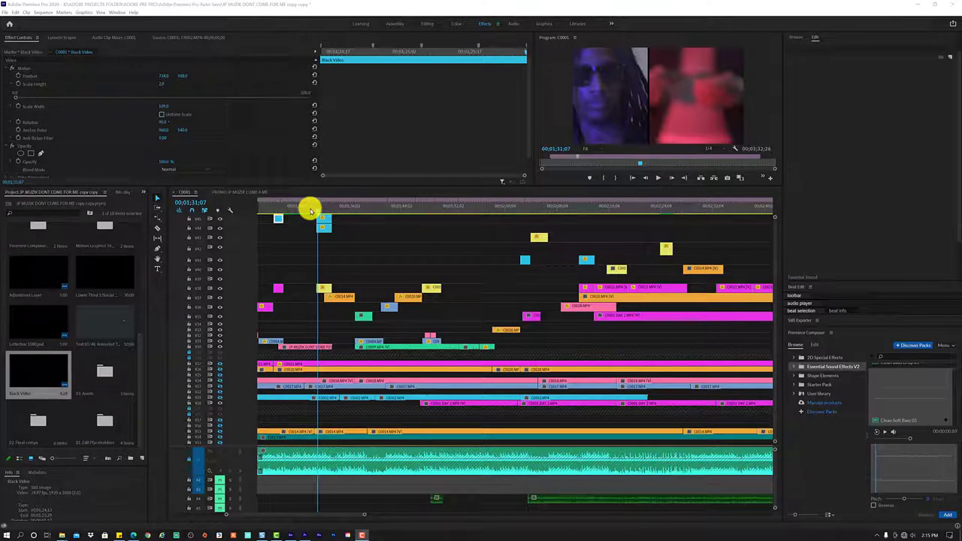
left_click_drag(311, 210, 304, 210)
key("space")
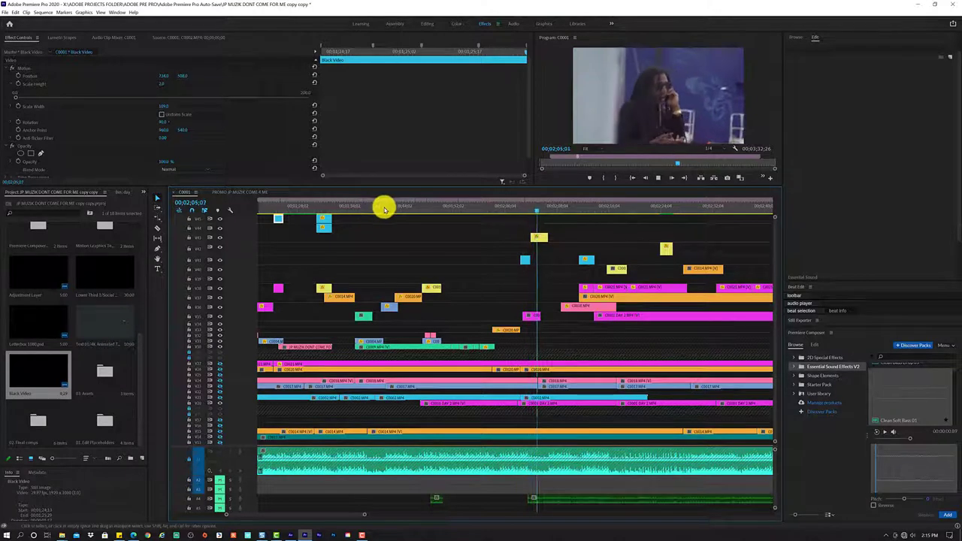
Trim the end of the small Black Video clip near 02;03 and replay the section.
left_click(524, 215)
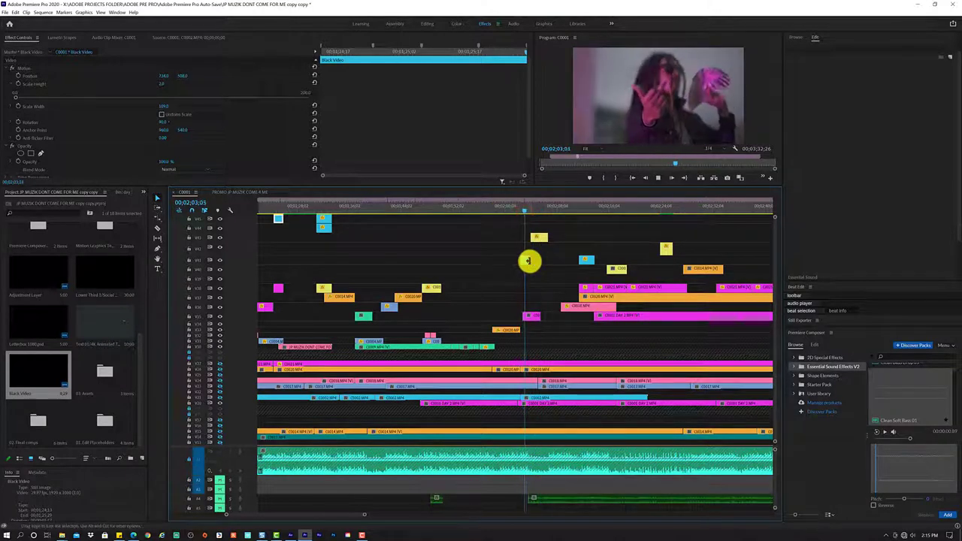
left_click_drag(528, 261, 525, 261)
left_click_drag(526, 214, 519, 210)
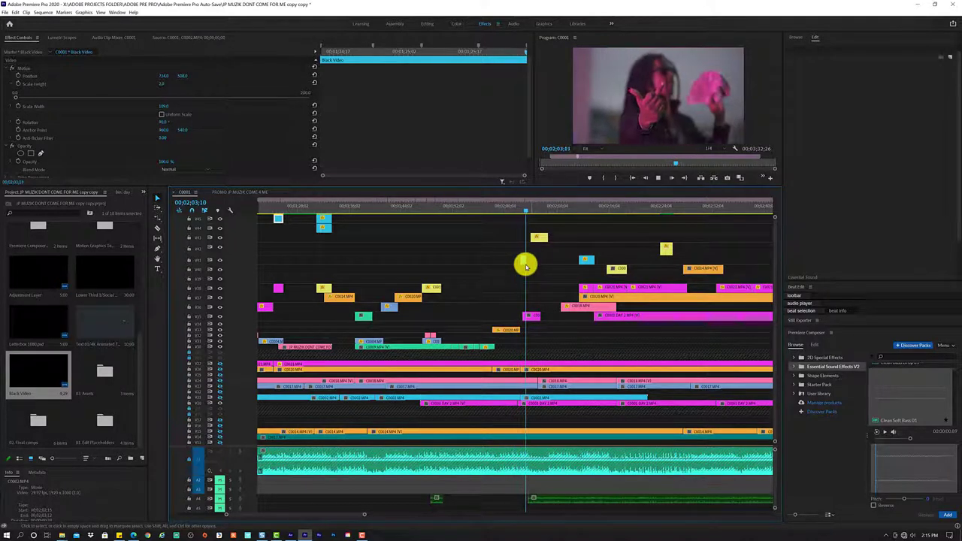
key("space")
left_click_drag(523, 260, 521, 256)
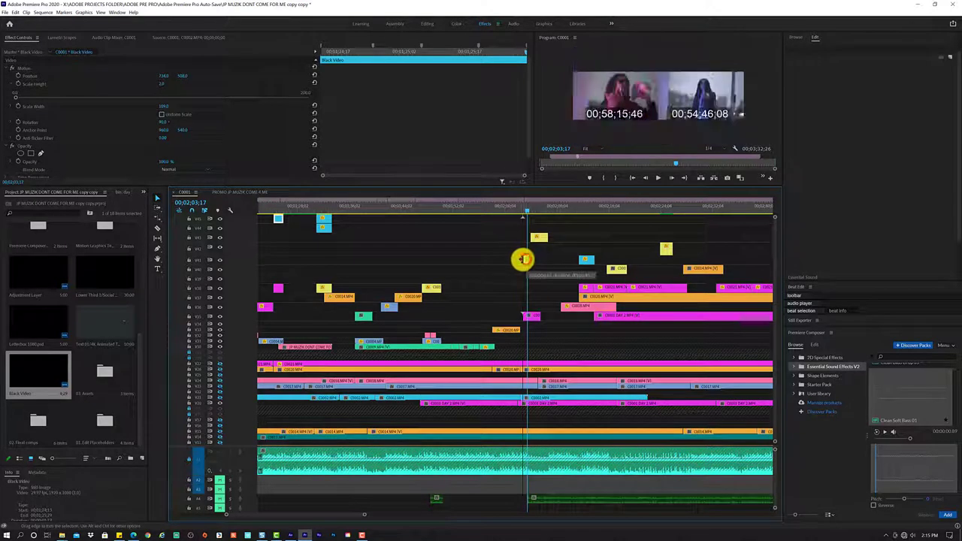
left_click(513, 207)
key("space")
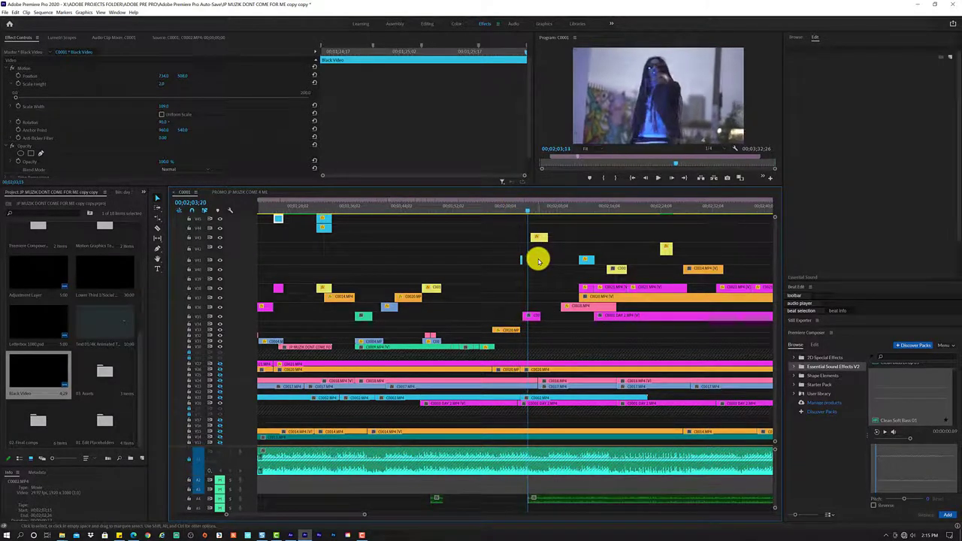
key("space")
Review the edit from 02;02;07 and stop at the 02;12;07 split screen.
left_click(502, 256)
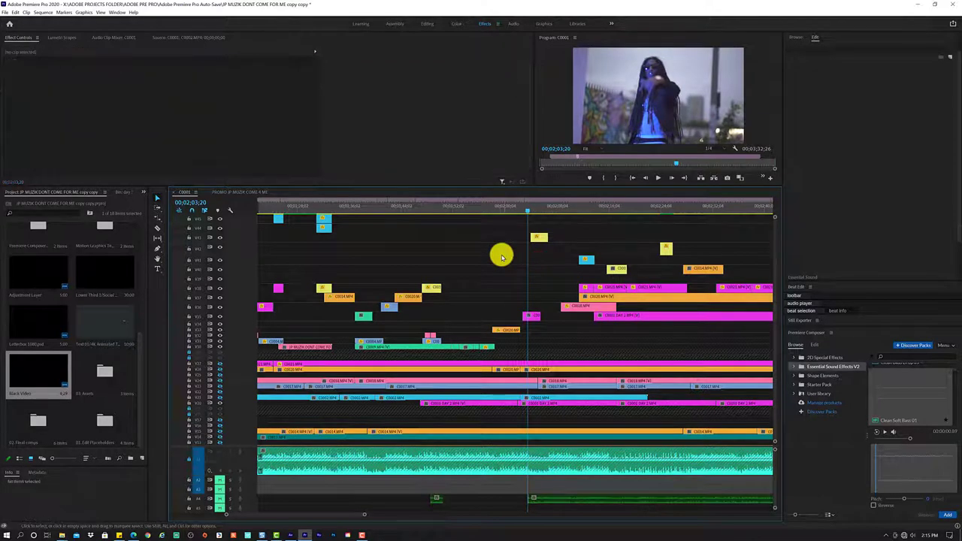
left_click(519, 207)
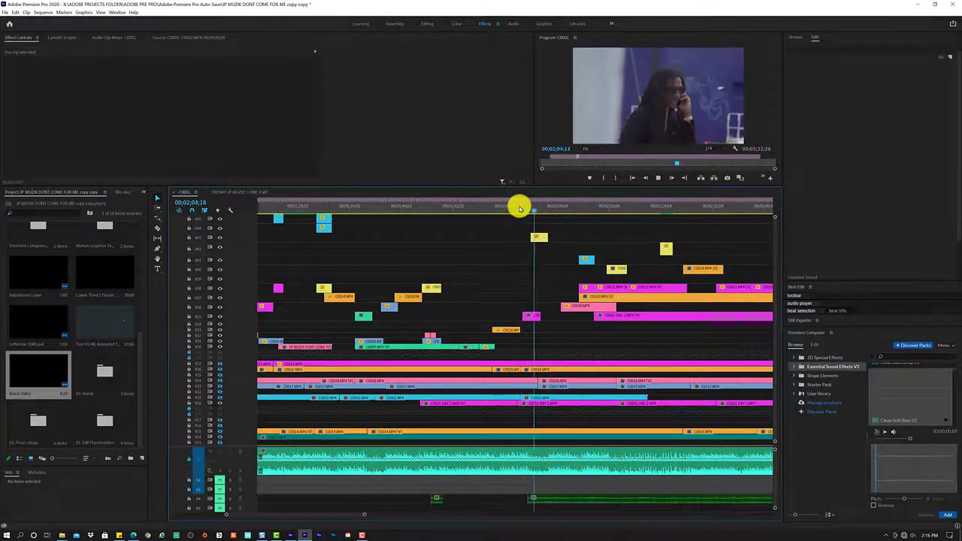
key("space")
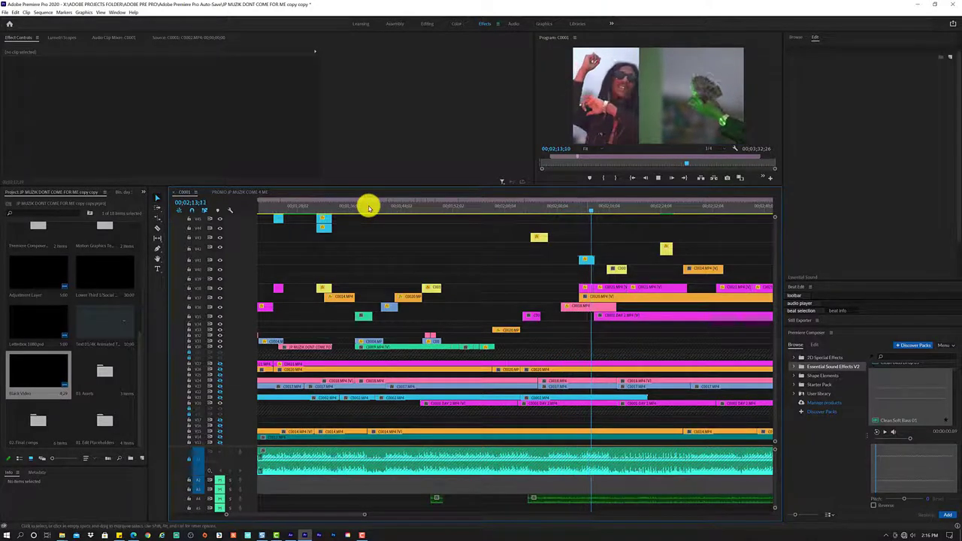
key("space")
left_click(583, 212)
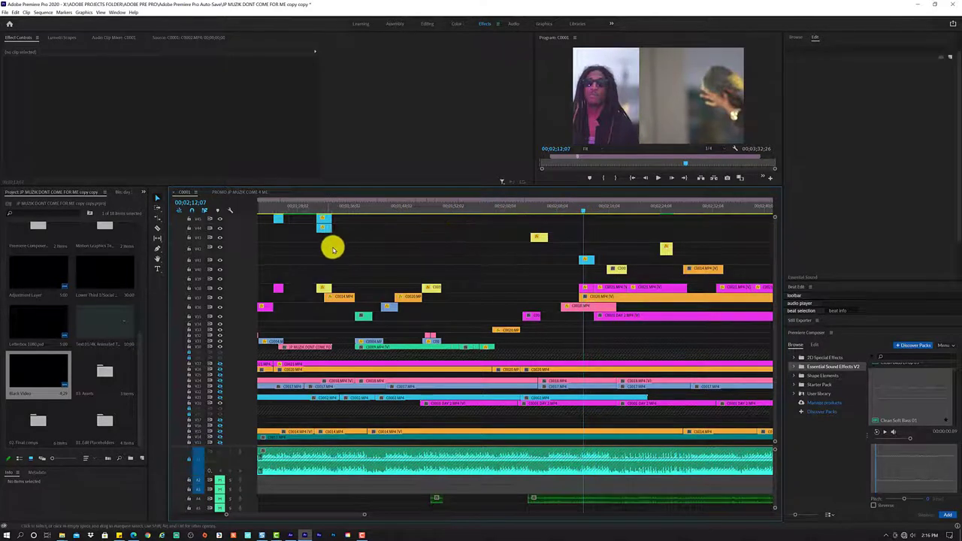
scroll(333, 249, "up", 1)
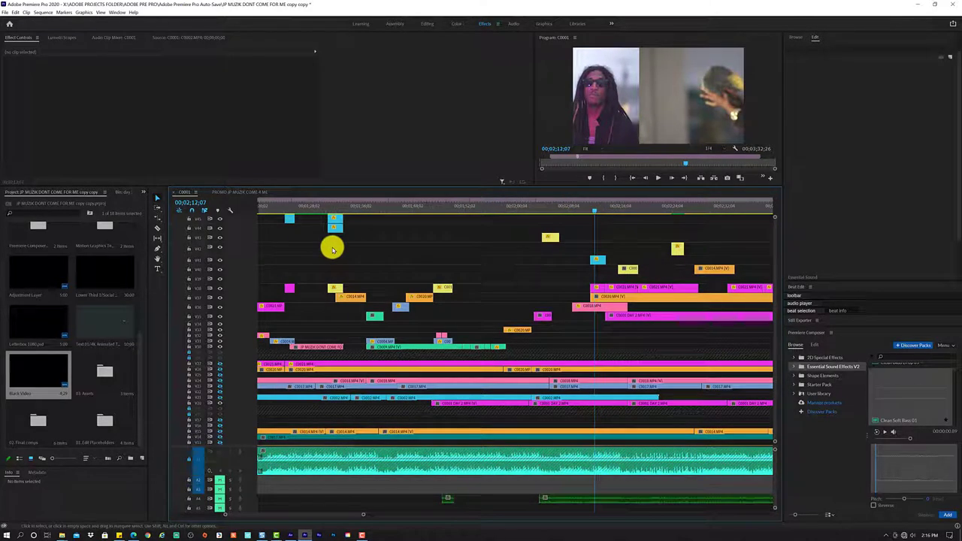
scroll(333, 249, "up", 1)
Place the Black Video clip at the playhead near 02;12 and shift its Position X left to about 740.
left_click(338, 222)
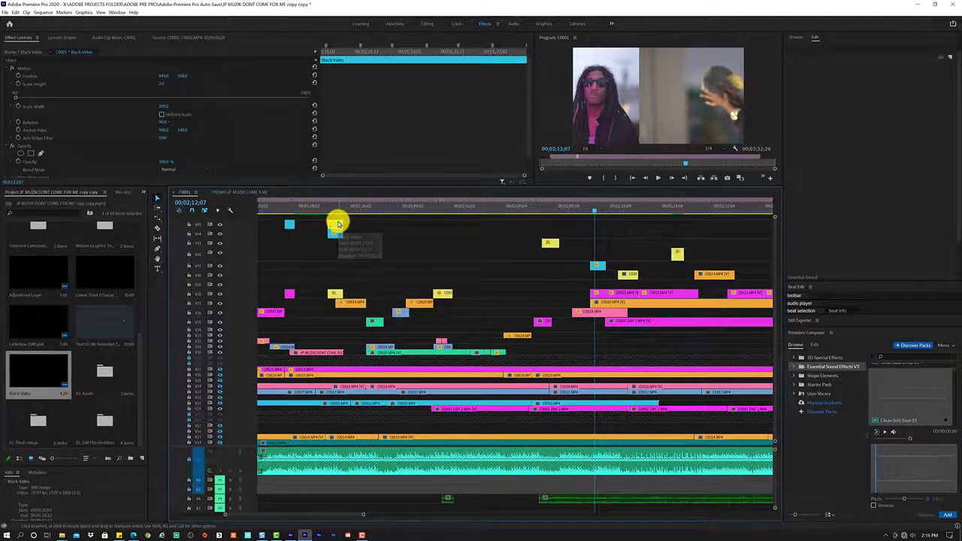
mouse_move(337, 222)
left_mouse_down()
mouse_move(597, 240)
mouse_move(597, 256)
left_mouse_up()
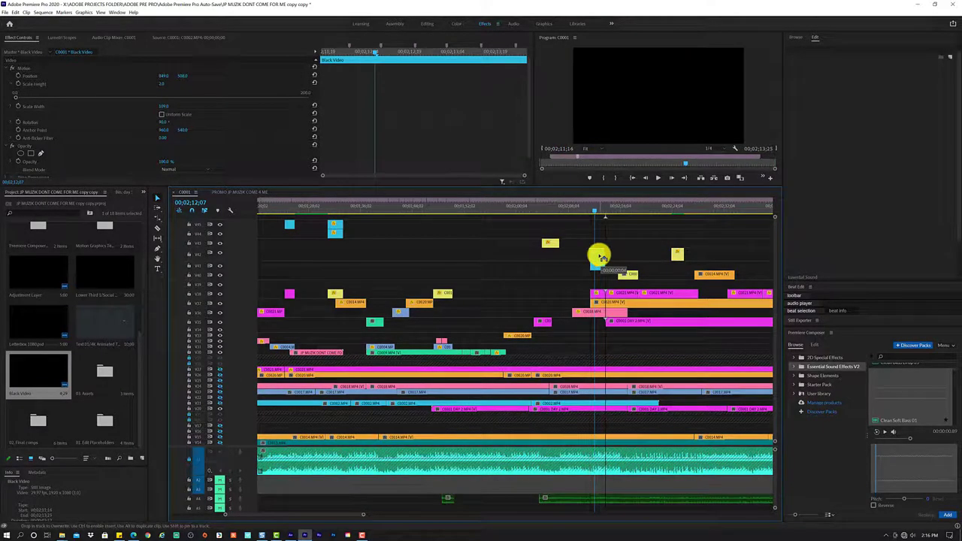
left_click_drag(603, 258, 600, 257)
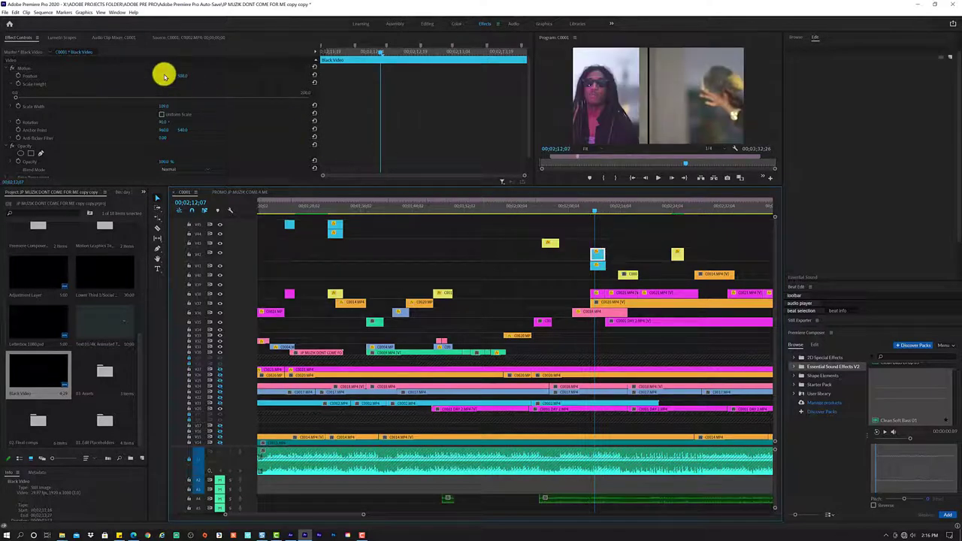
left_click_drag(163, 75, 137, 77)
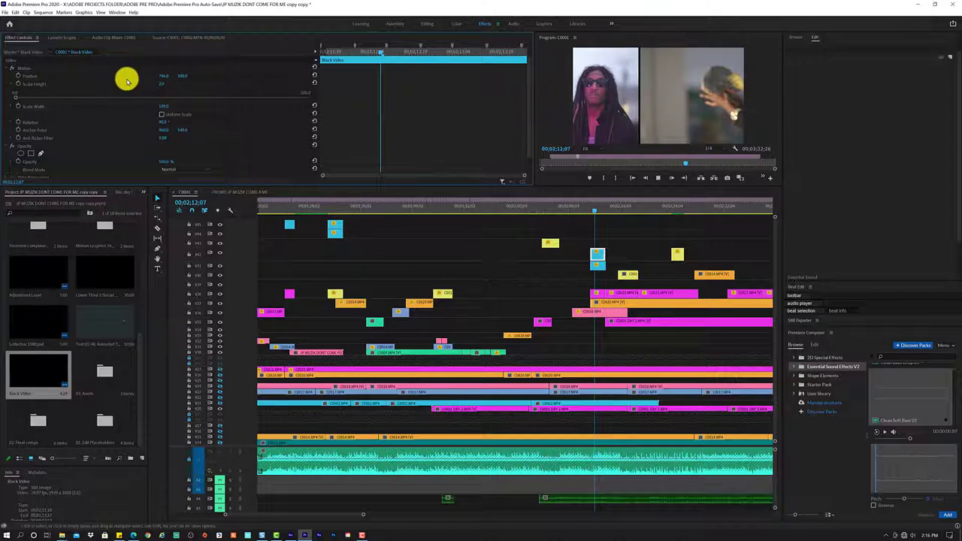
left_click(603, 256)
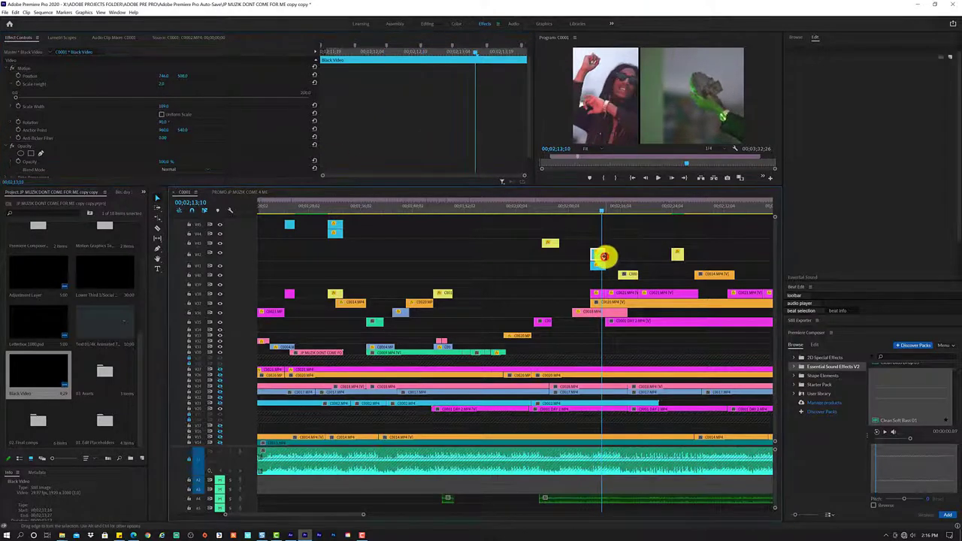
left_click_drag(603, 257, 609, 246)
Alt-drag a copy of the black clip beside the first and shift its horizontal position.
key("space")
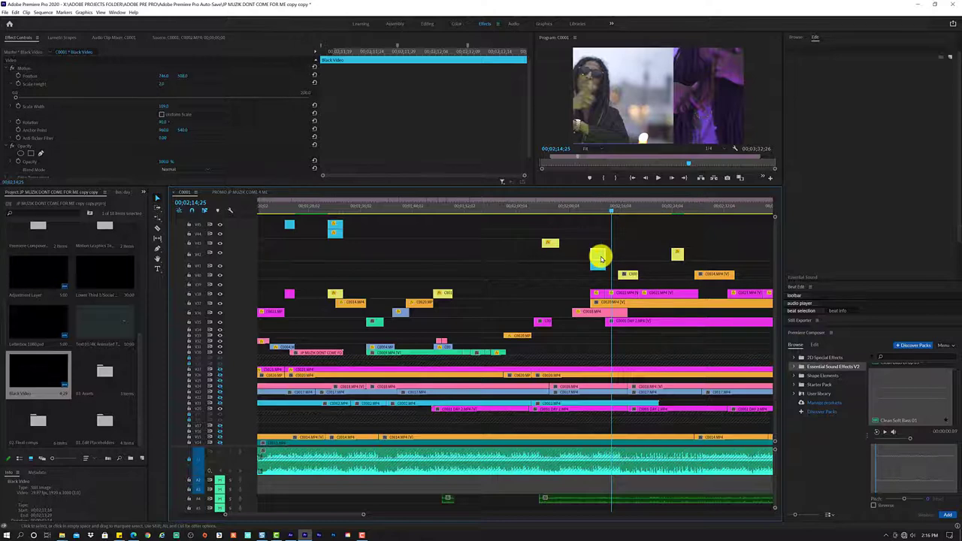
left_click_drag(599, 257, 614, 240)
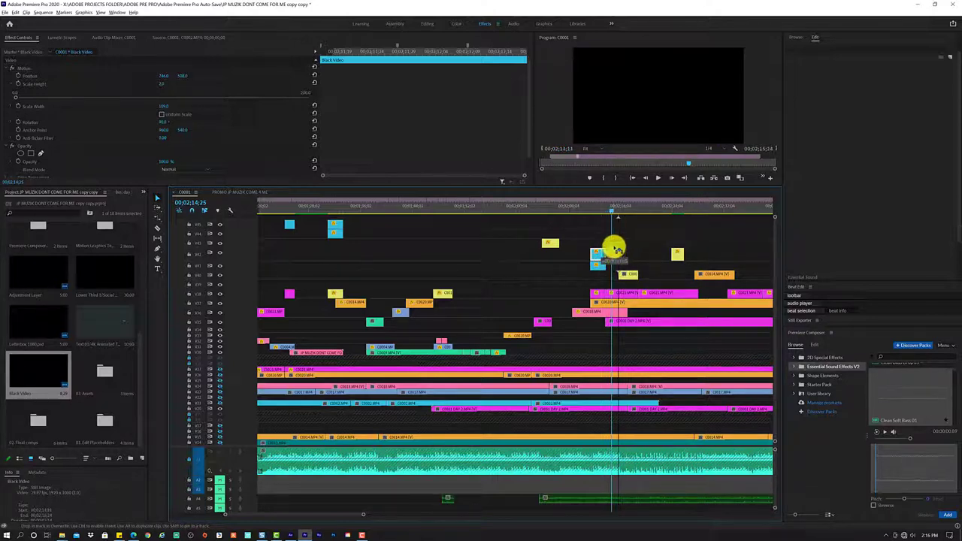
left_click_drag(617, 243, 613, 256)
left_click(597, 260)
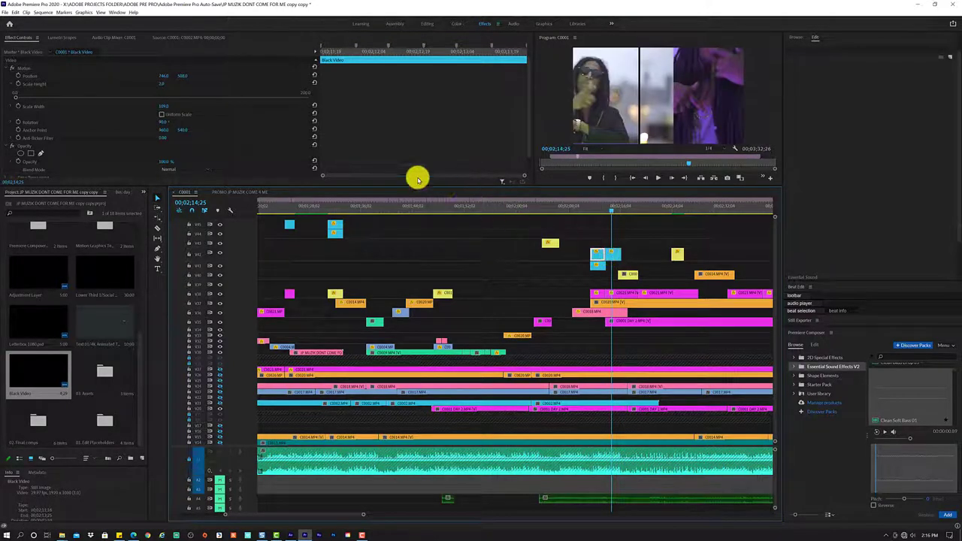
left_click_drag(164, 76, 190, 76)
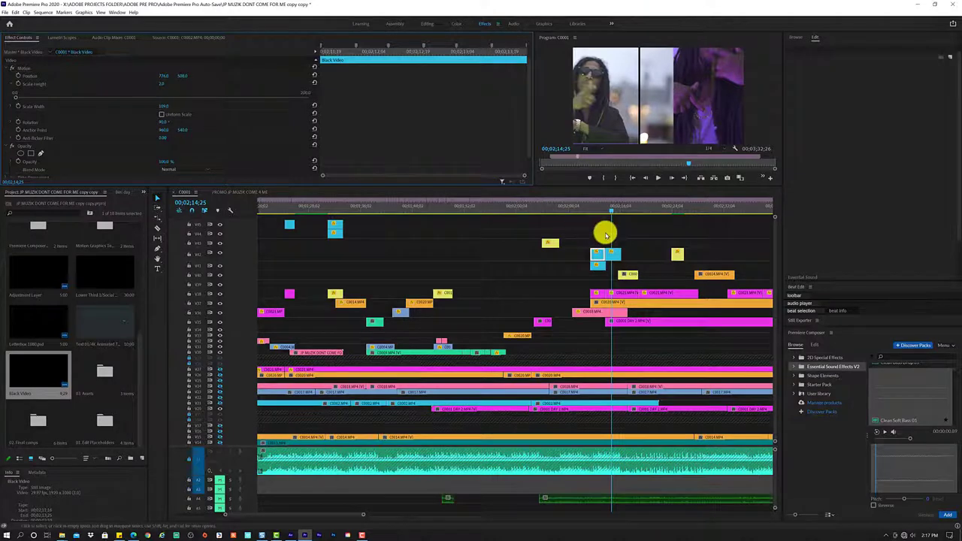
Push the other black clip's Position X right, then review the split screen from 02;11;15 to 02;14;04.
left_click(614, 254)
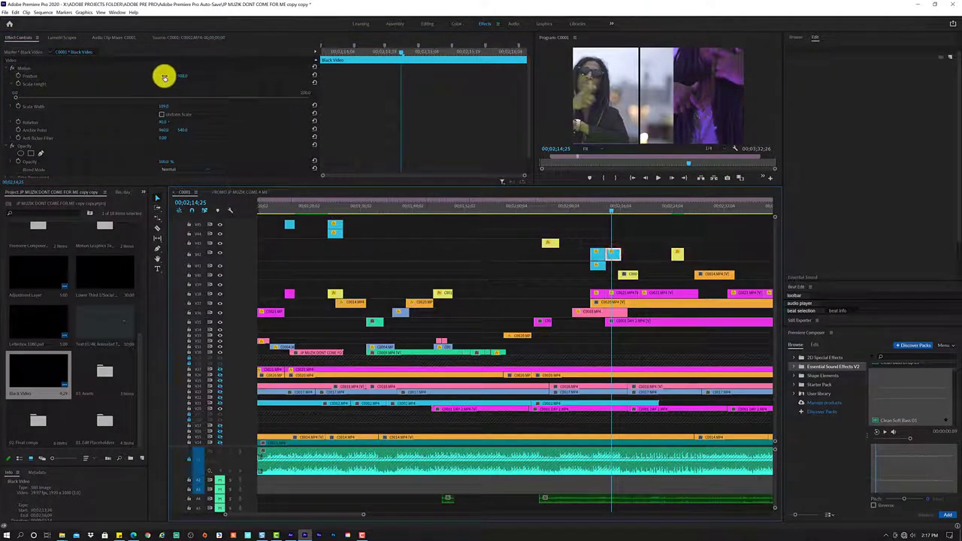
mouse_move(163, 76)
left_mouse_down()
mouse_move(308, 74)
mouse_move(167, 76)
left_mouse_up()
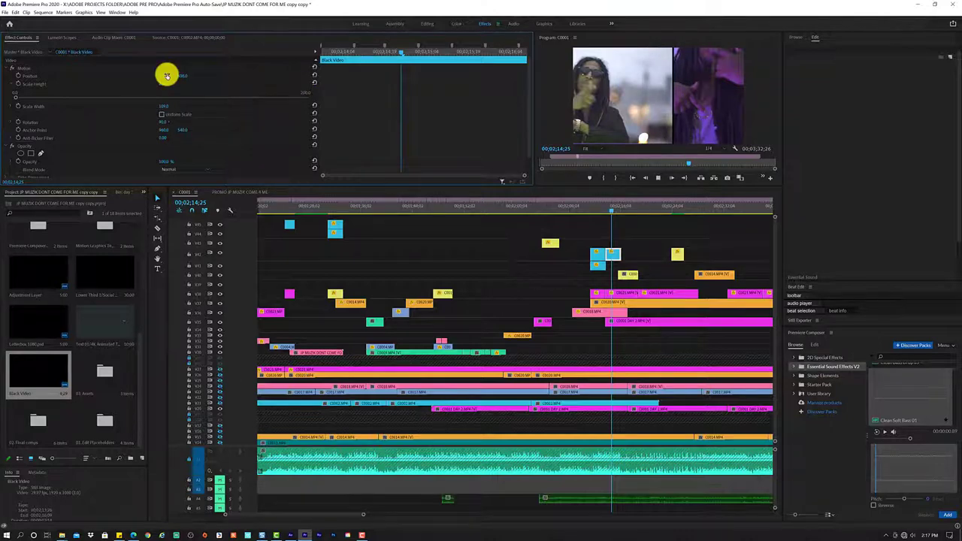
key("space")
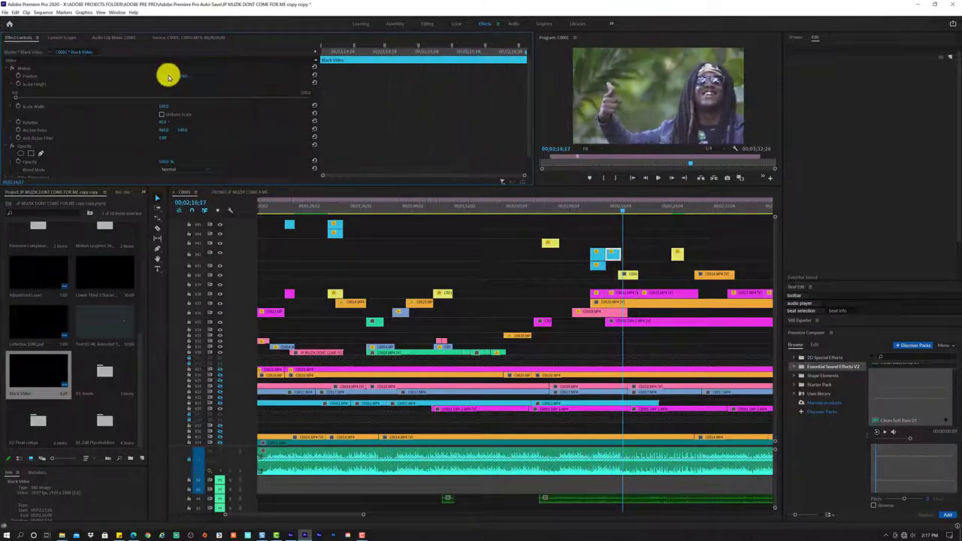
left_click(617, 252)
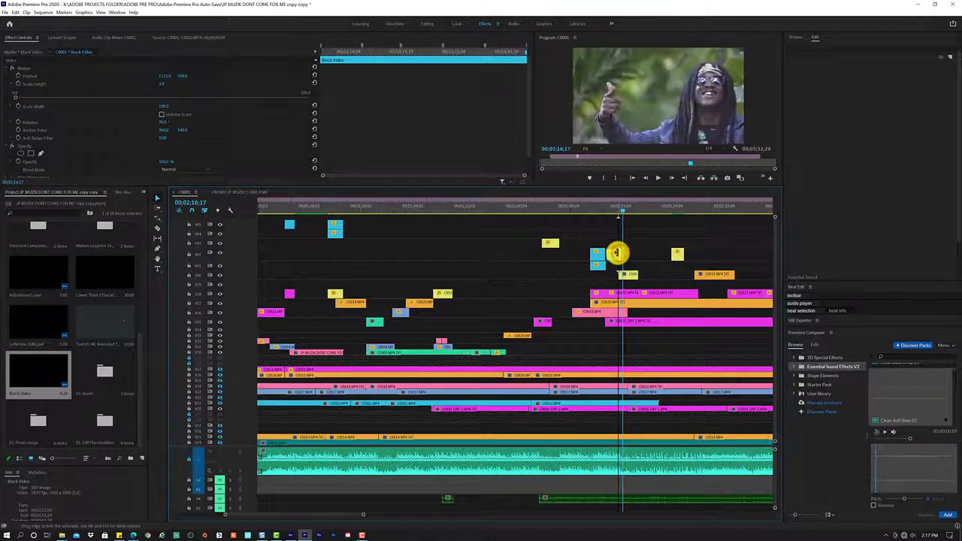
left_click(593, 208)
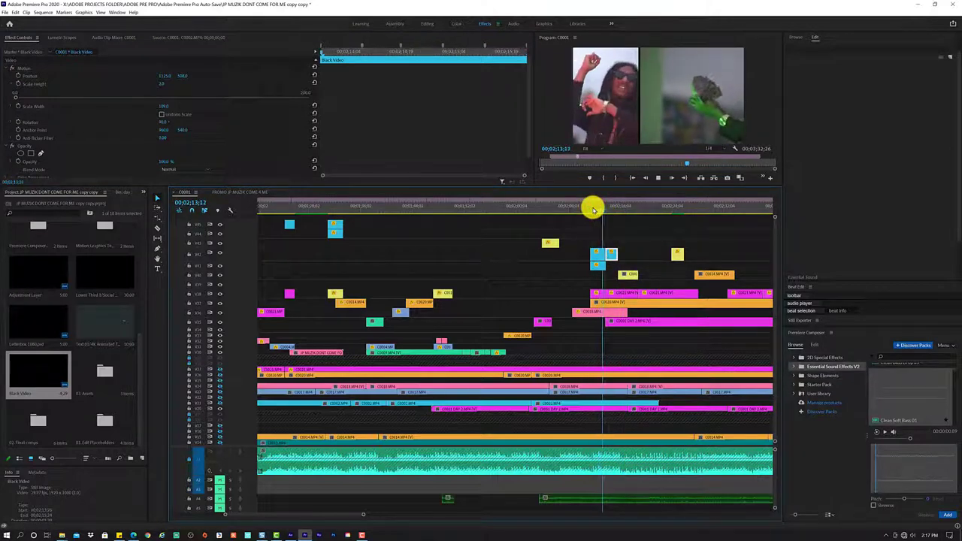
key("space")
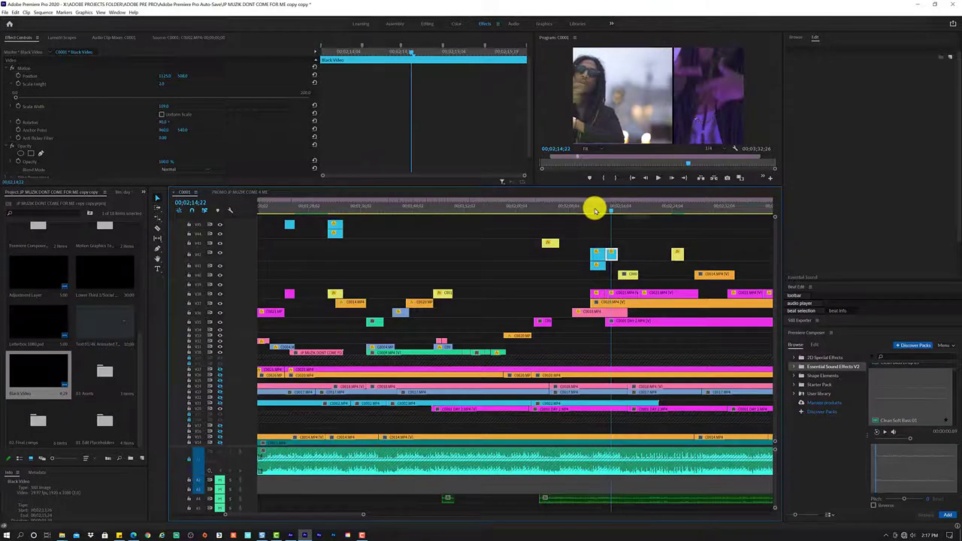
left_click_drag(606, 210, 606, 216)
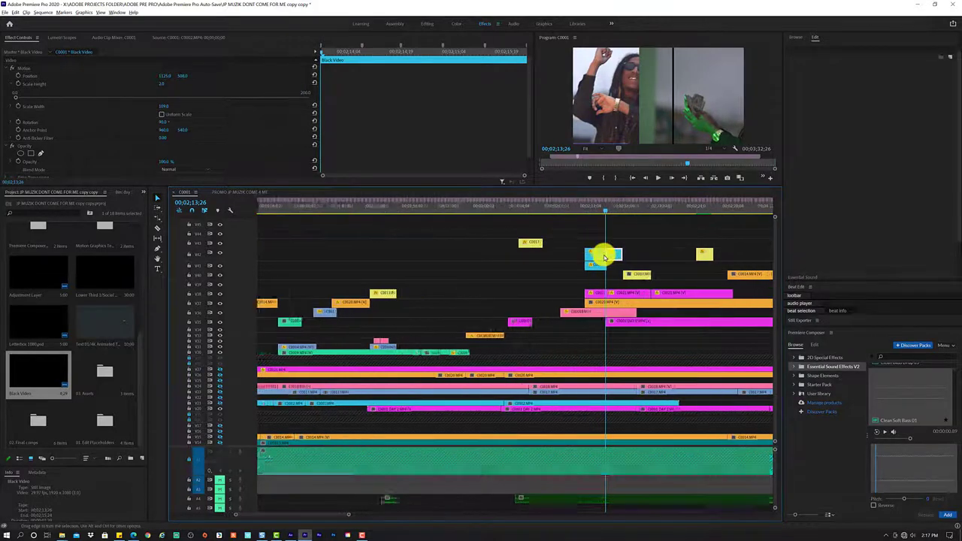
Extend the black-video clip by four frames and lengthen the C0002 clip to meet the cut.
scroll(604, 256, "up", 2, "alt")
scroll(604, 257, "up", 2, "alt")
scroll(604, 258, "up", 2, "alt")
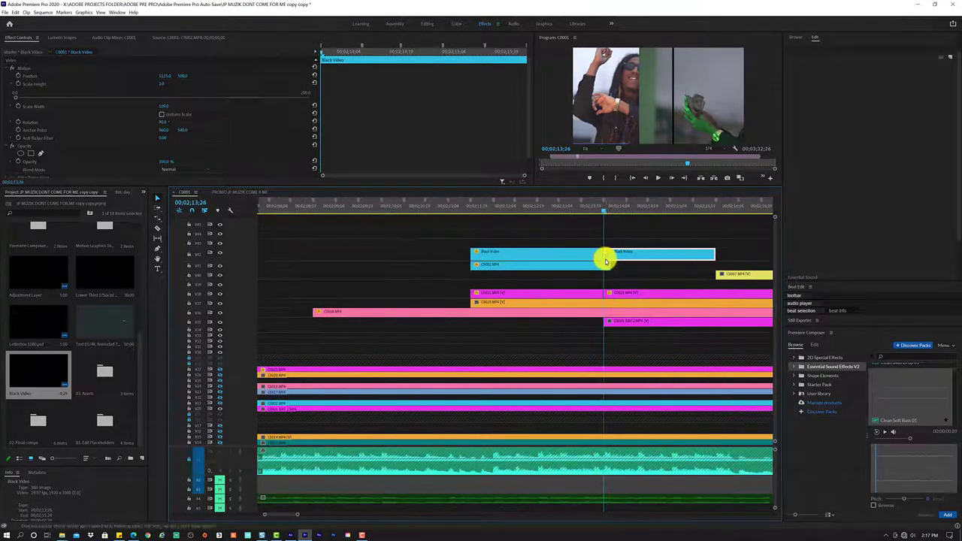
left_click_drag(605, 257, 610, 257)
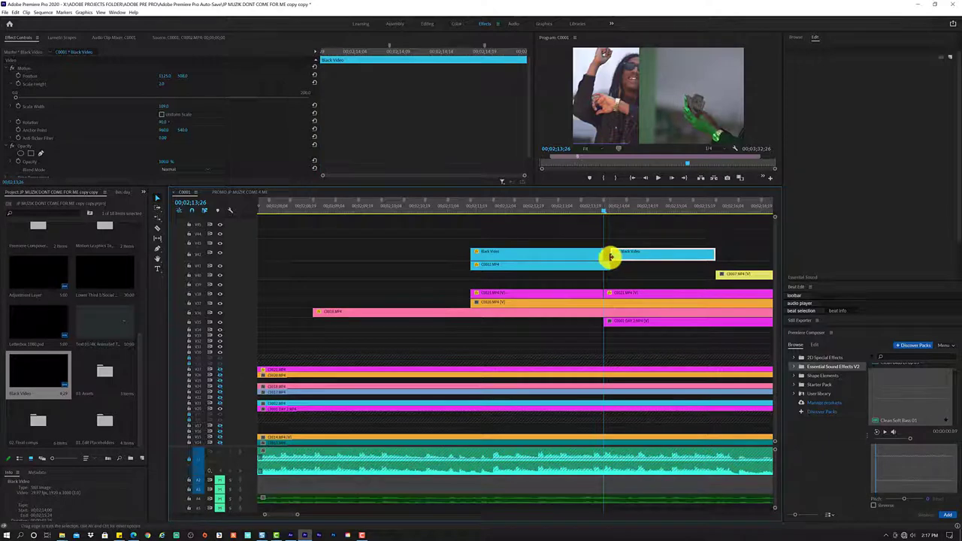
left_click_drag(602, 257, 609, 258)
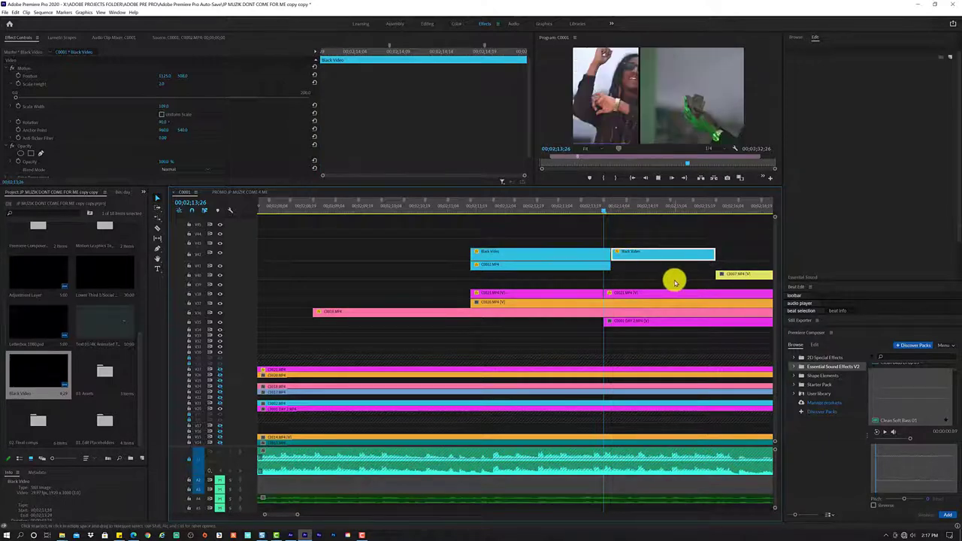
Play through the sequence, stopping at 02;22;18 and then at 02;23;05.
left_click(608, 212)
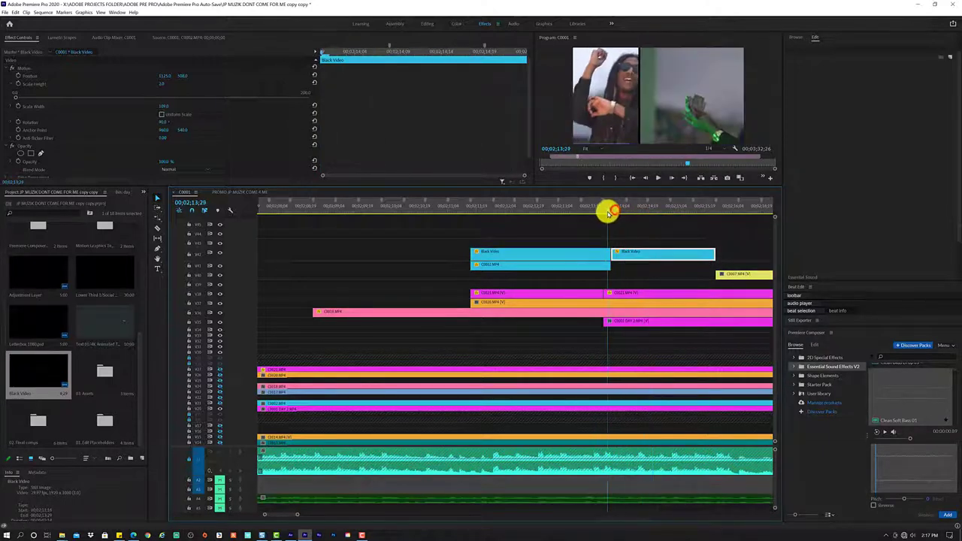
left_click_drag(608, 214, 613, 213)
key("space")
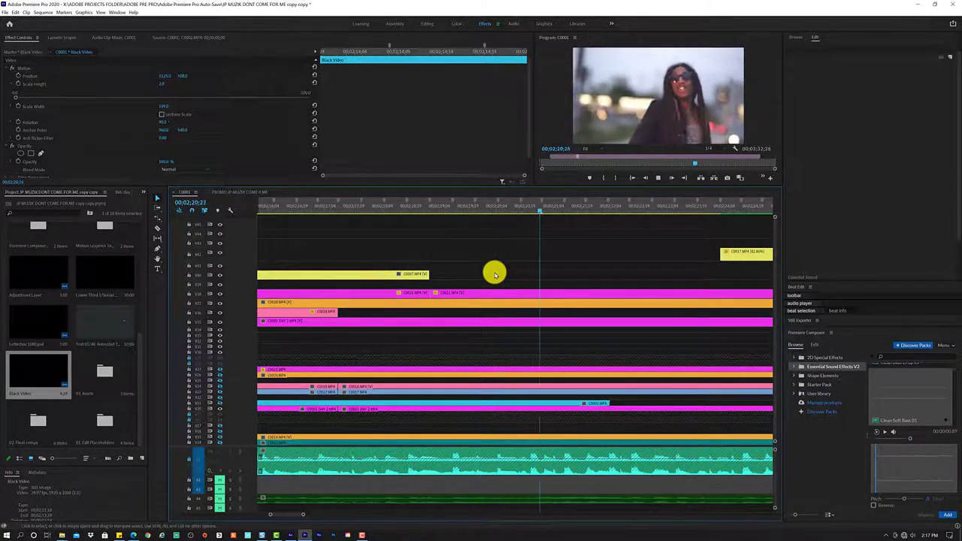
key("space")
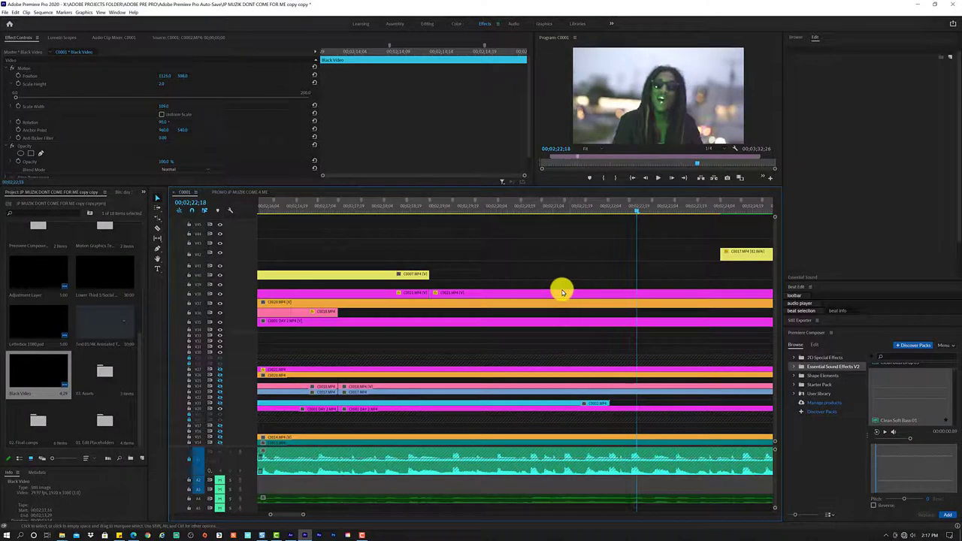
scroll(518, 286, "down", 2)
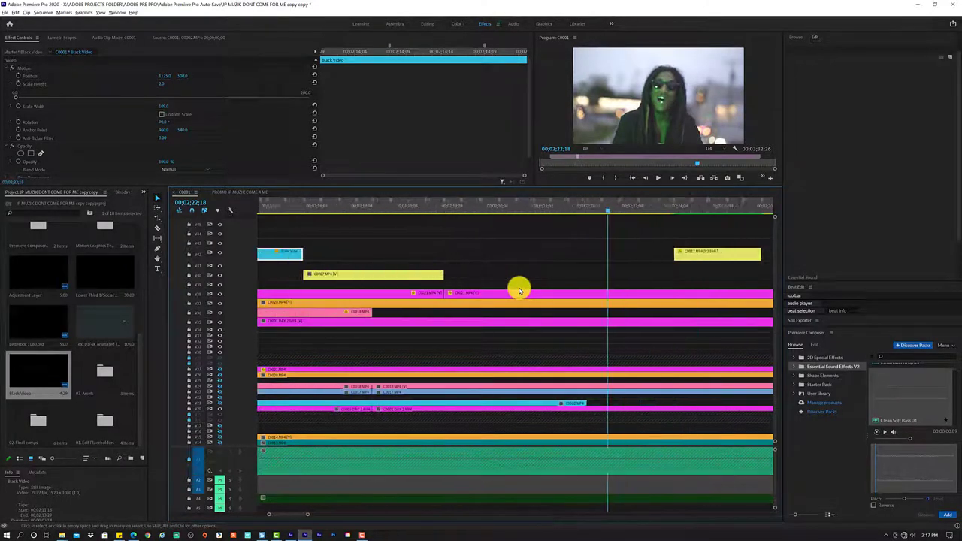
scroll(517, 285, "down", 2)
scroll(513, 287, "down", 2)
scroll(489, 301, "down", 3)
scroll(487, 300, "down", 1)
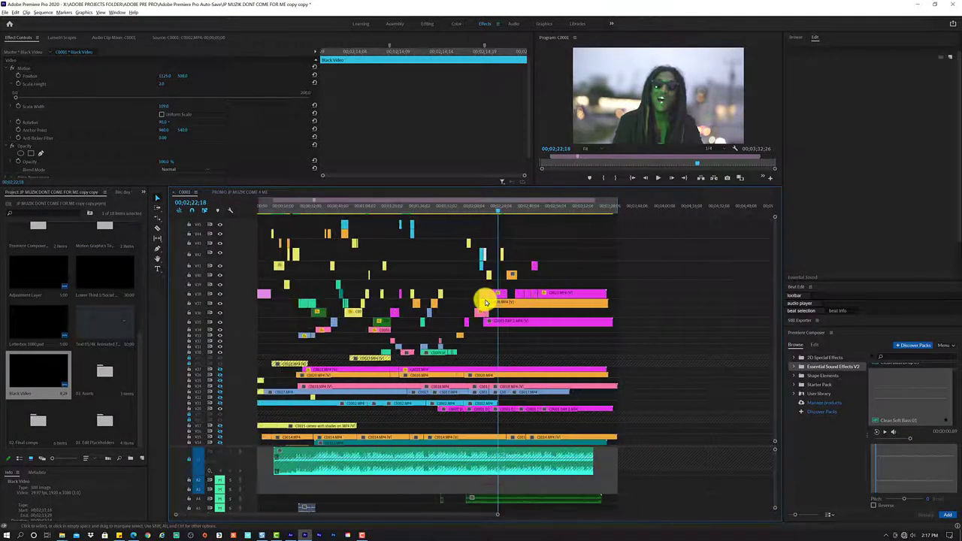
scroll(485, 302, "up", 1)
scroll(485, 303, "up", 1)
scroll(485, 300, "up", 1)
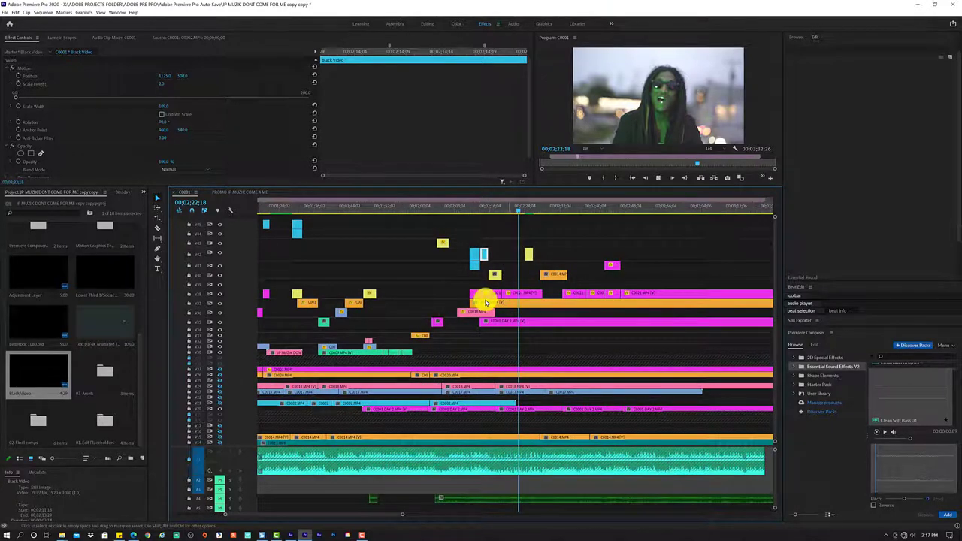
key("space")
Enable Position and Scale keyframing on C0021.MP4, starting at 02;21;05.
left_click(512, 295)
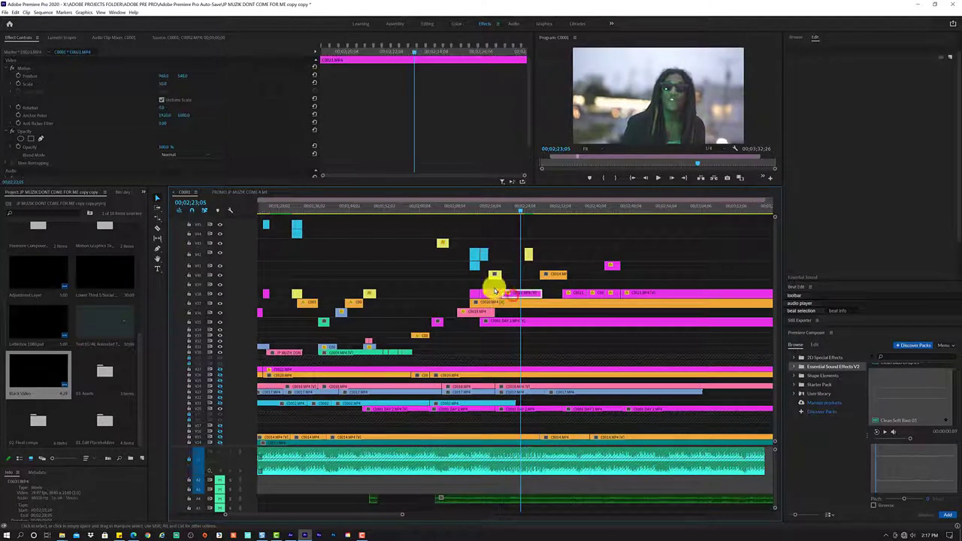
left_click(16, 85)
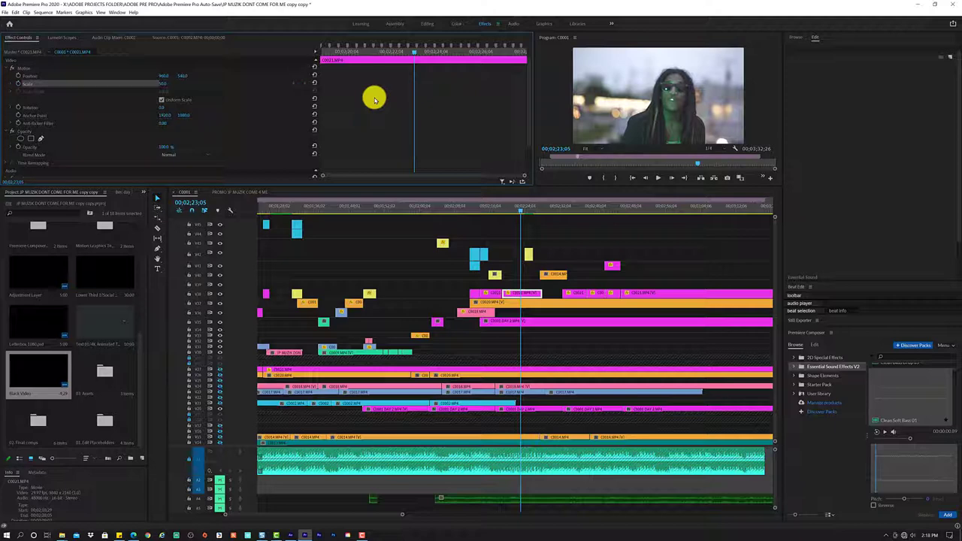
left_click_drag(405, 52, 302, 73)
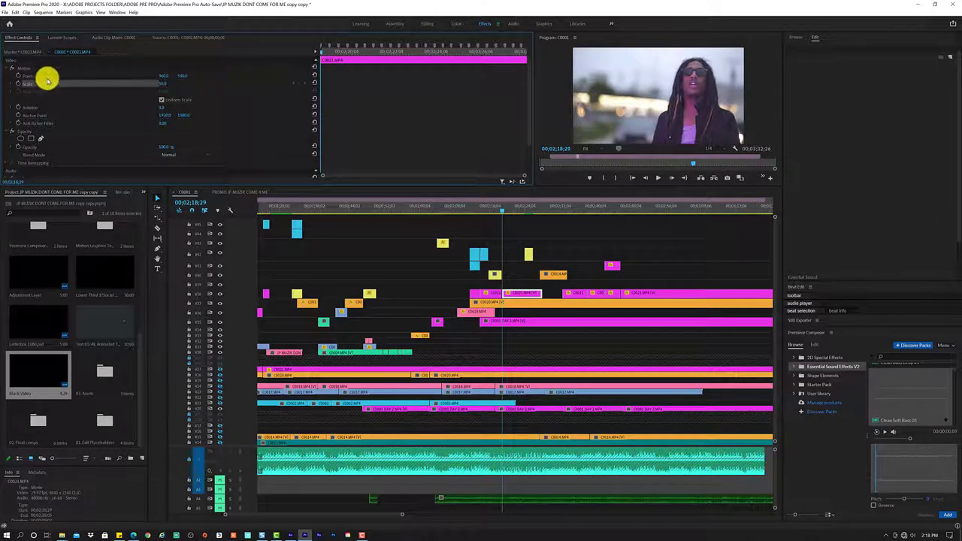
left_click(17, 82)
left_click(16, 81)
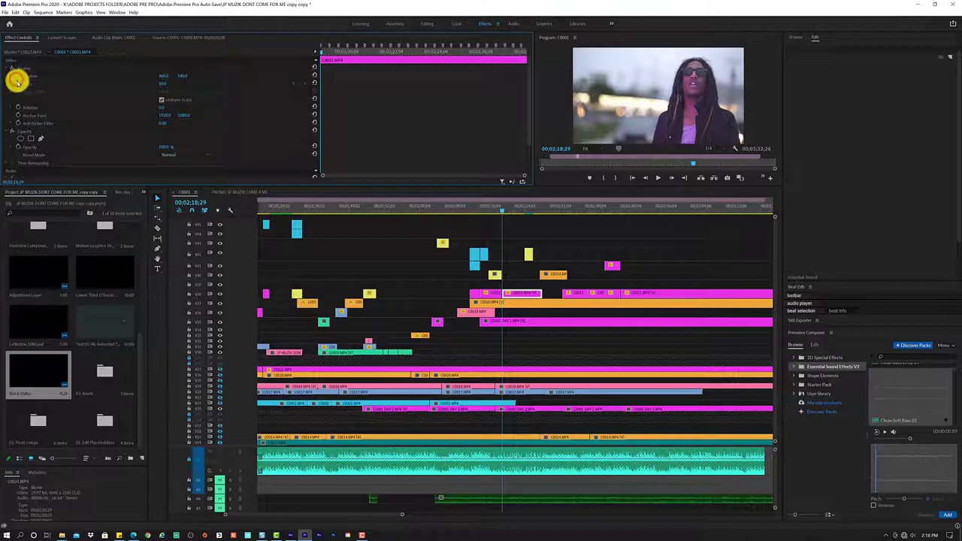
left_click(19, 75)
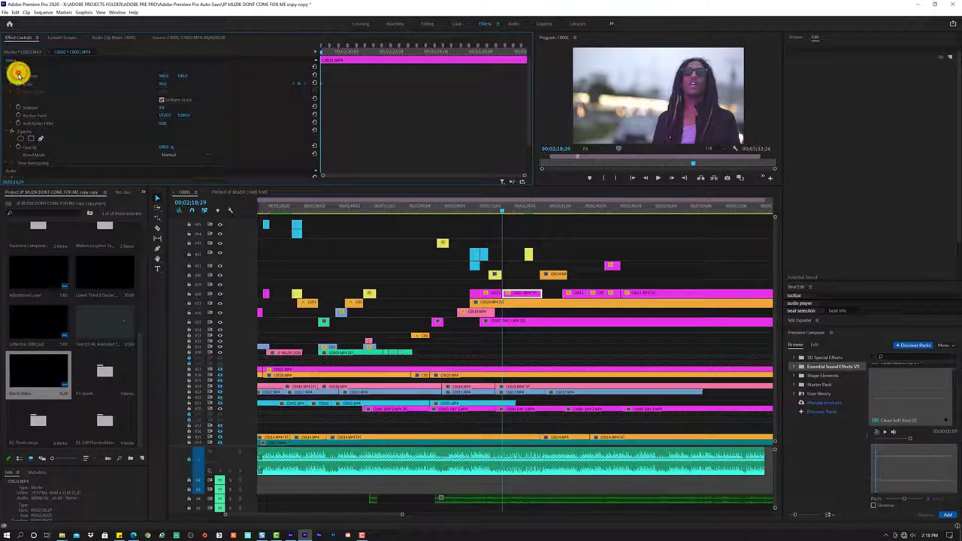
Add a later Position keyframe shifting the framing, and preview up to 02;24;12.
left_click_drag(333, 53, 398, 41)
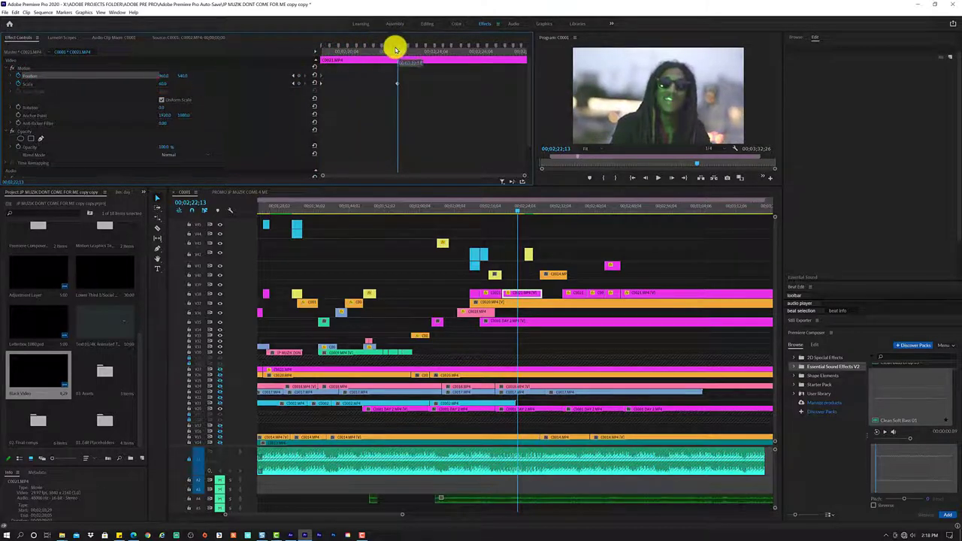
left_click(190, 77)
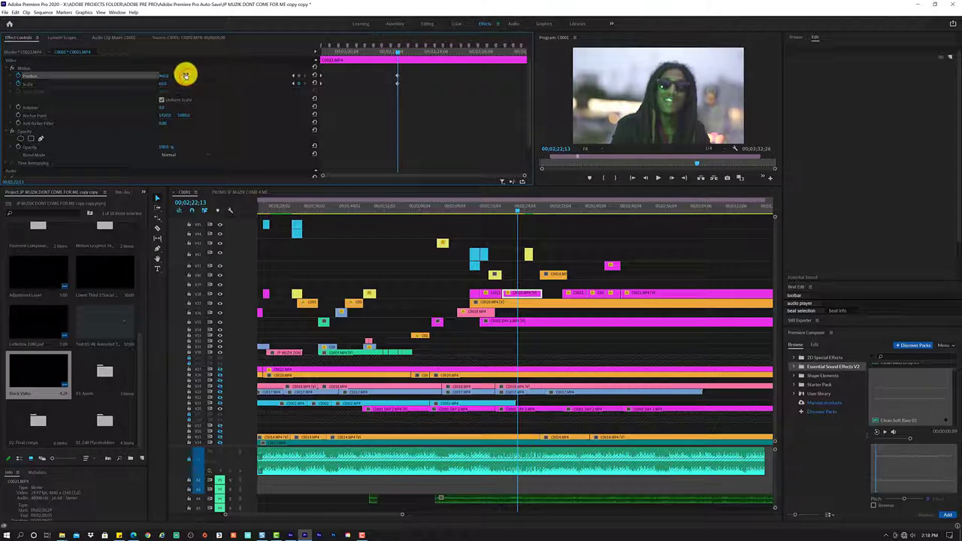
mouse_move(184, 73)
left_mouse_down()
mouse_move(71, 105)
mouse_move(103, 93)
mouse_move(382, 58)
mouse_move(356, 60)
left_mouse_up()
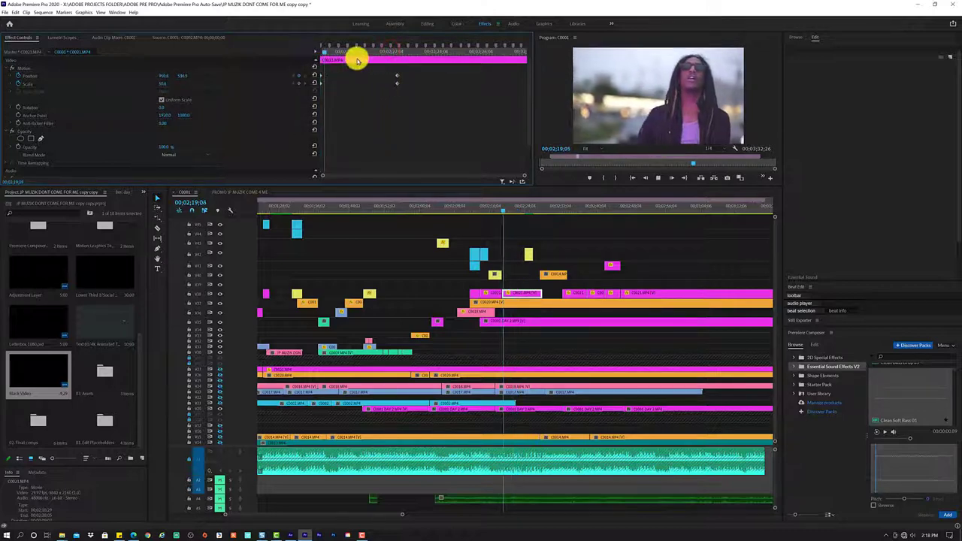
key("space")
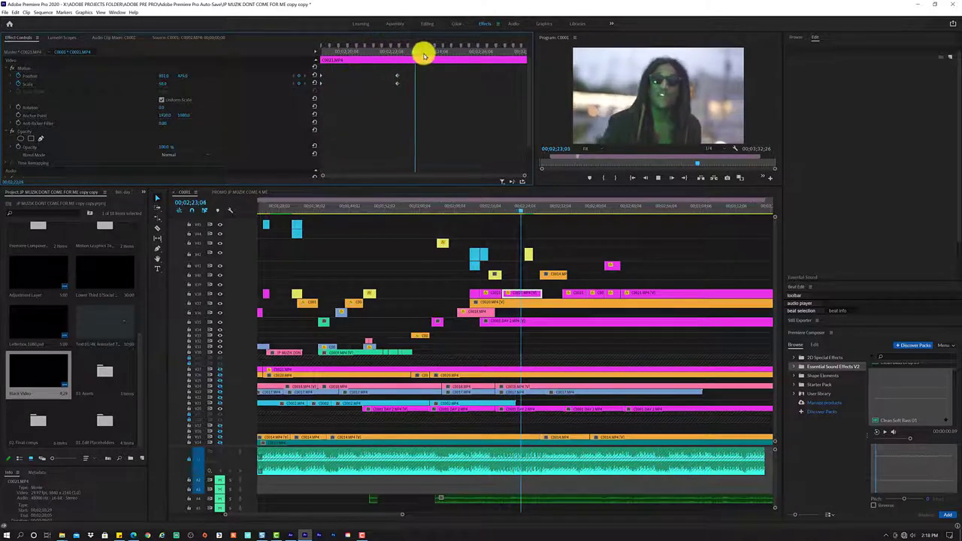
key("space")
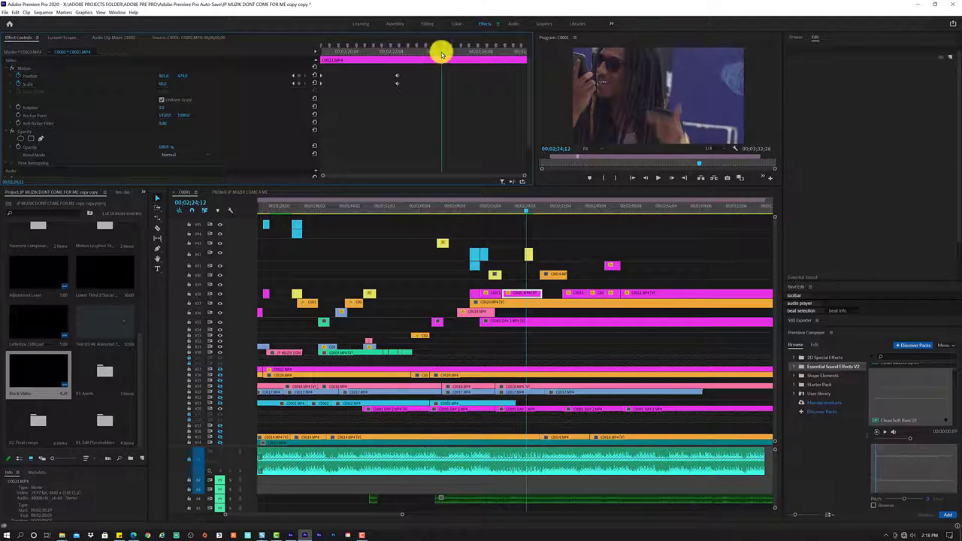
At 02;23;15, set a new Scale value and adjust the framing, then play the zoom back.
left_click_drag(442, 54, 420, 53)
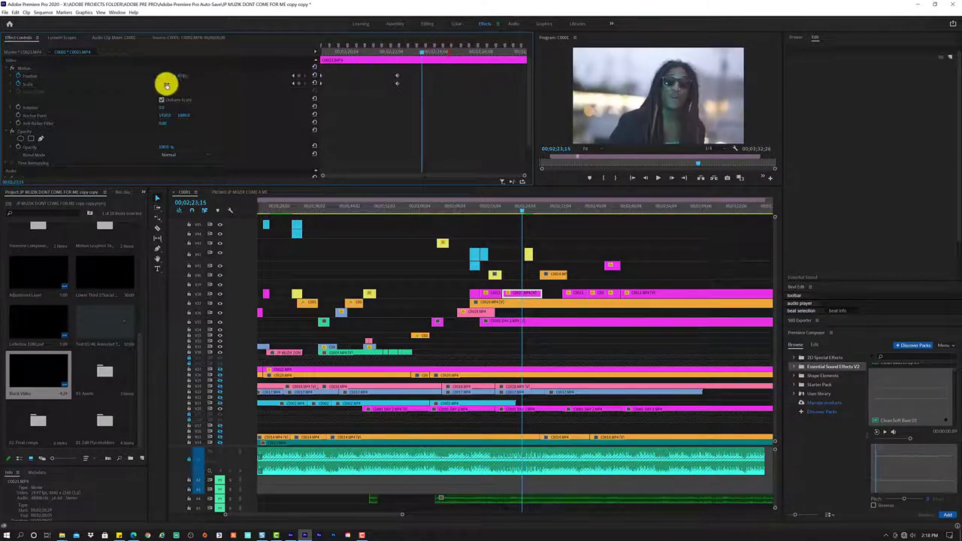
left_click_drag(164, 84, 166, 86)
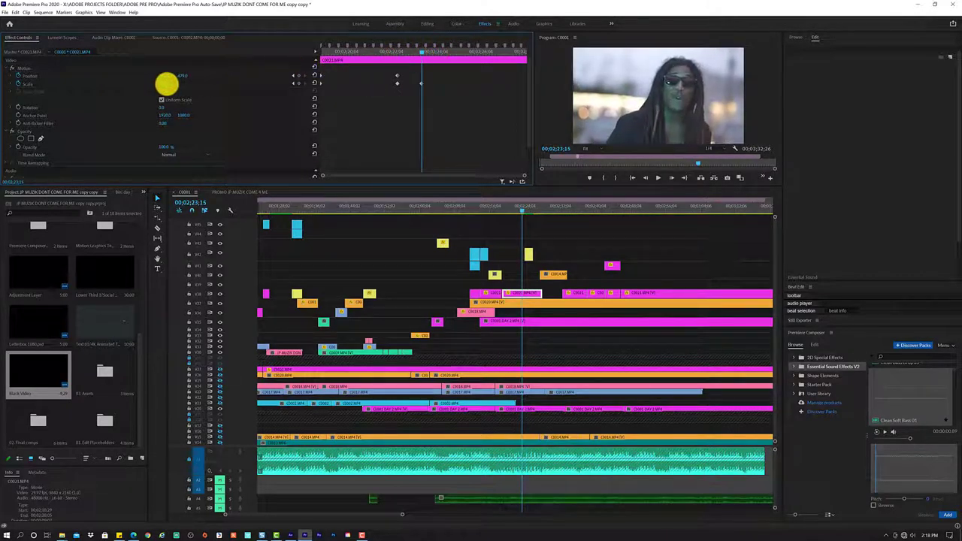
mouse_move(389, 56)
left_mouse_down()
mouse_move(416, 55)
mouse_move(386, 60)
left_mouse_up()
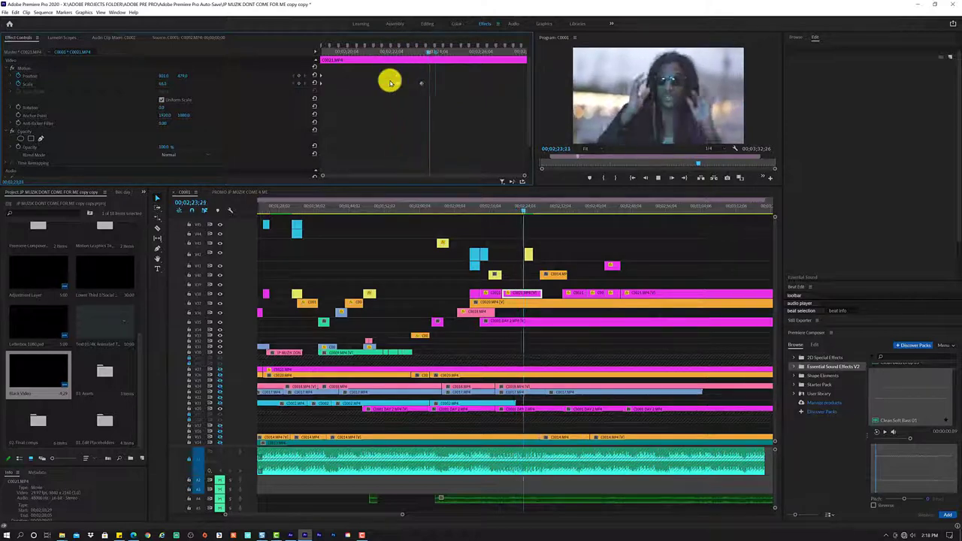
key("space")
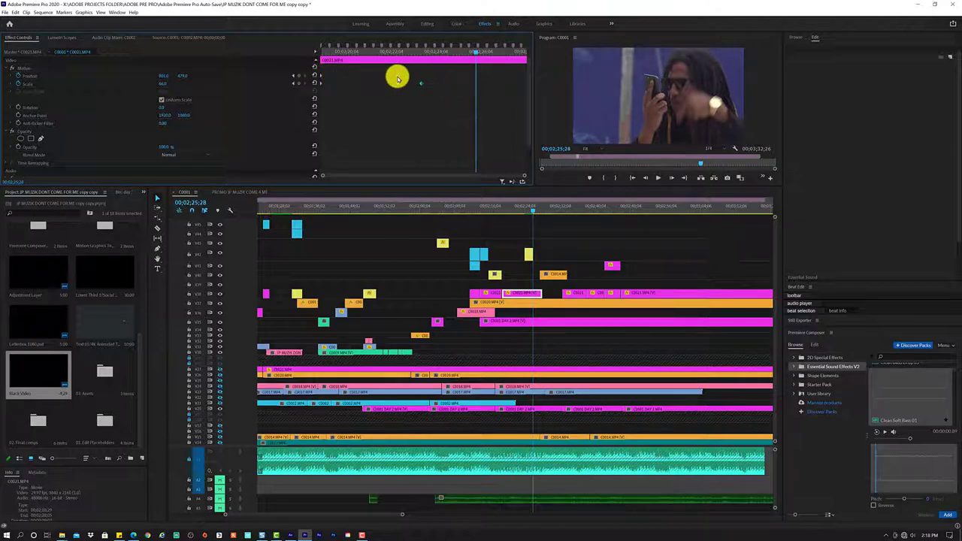
Apply Auto Bezier temporal interpolation to the selected C0021.MP4 keyframes and return to the clip's start.
right_click(398, 78)
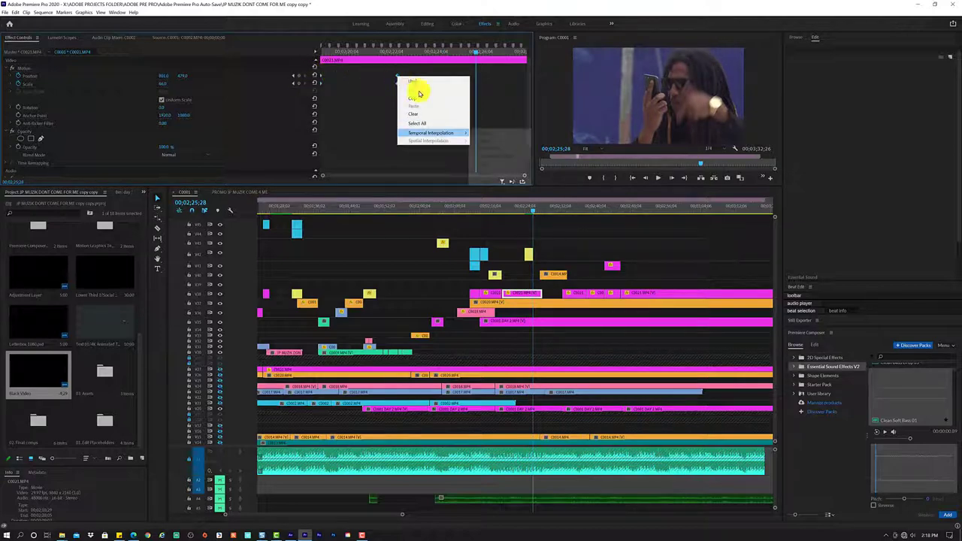
mouse_move(443, 133)
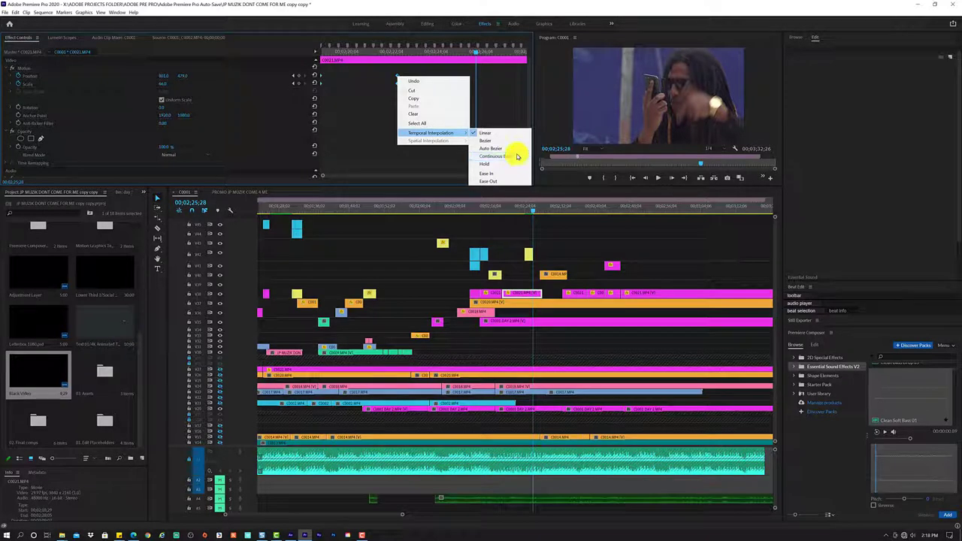
left_click(517, 148)
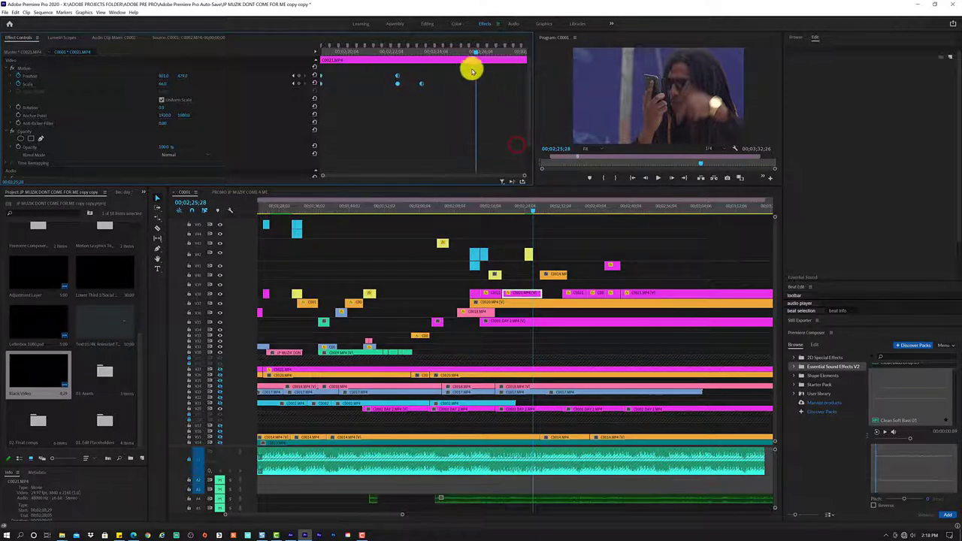
left_click_drag(461, 54, 295, 57)
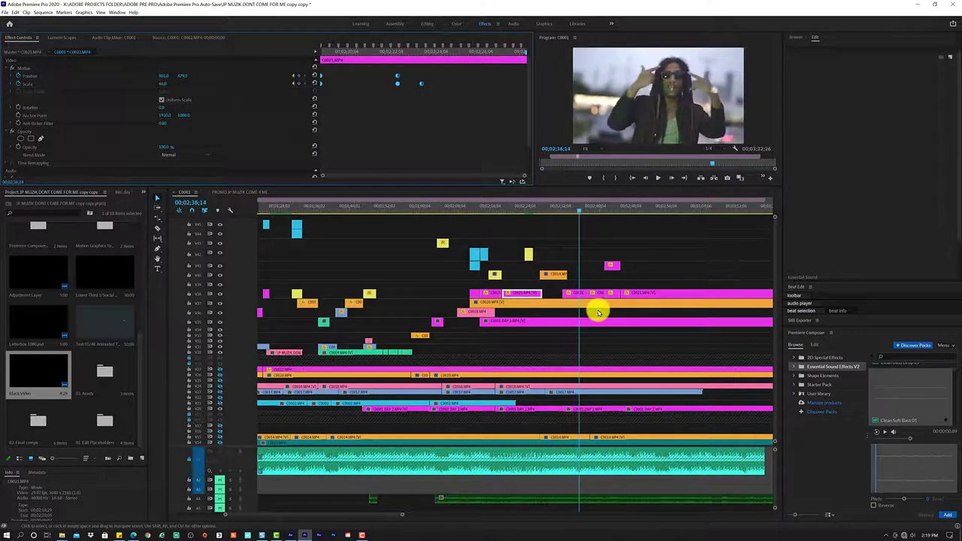
left_click(459, 210)
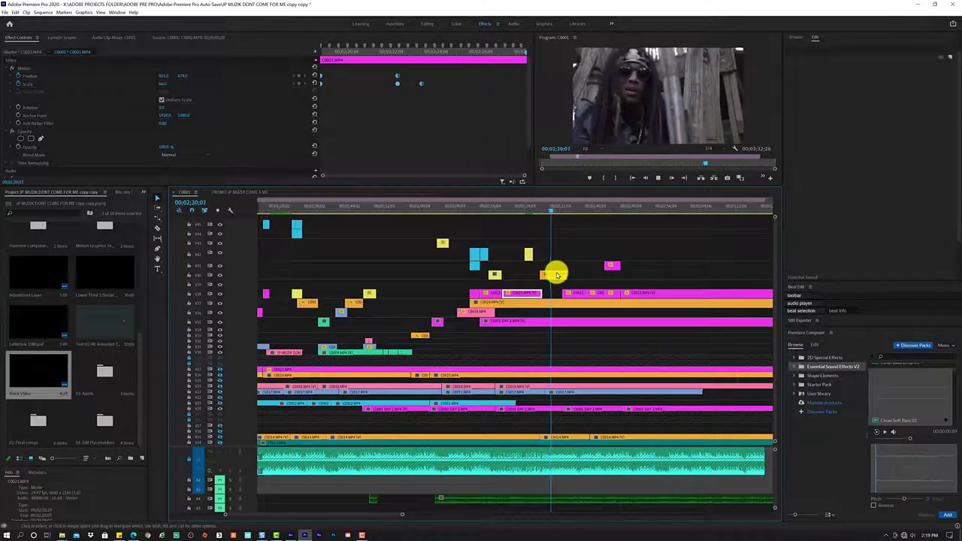
key("space")
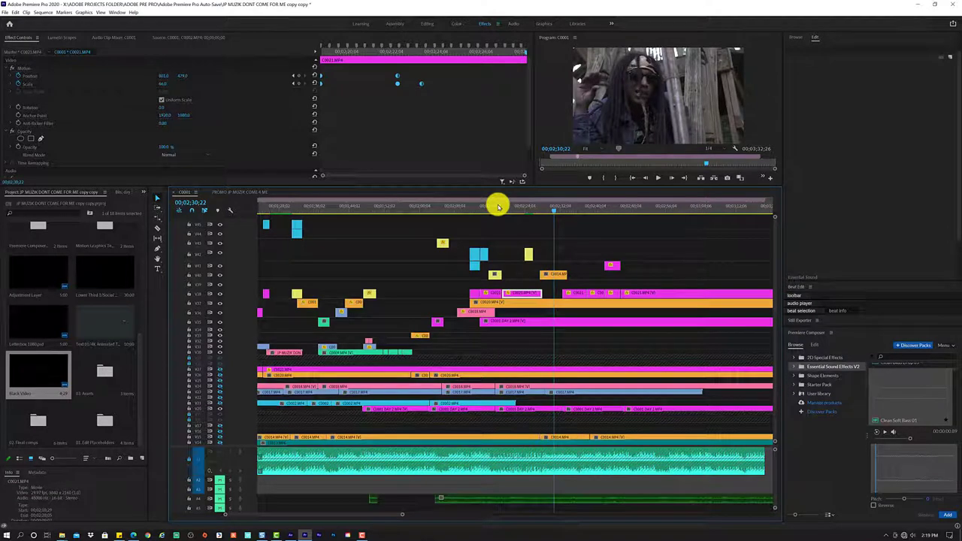